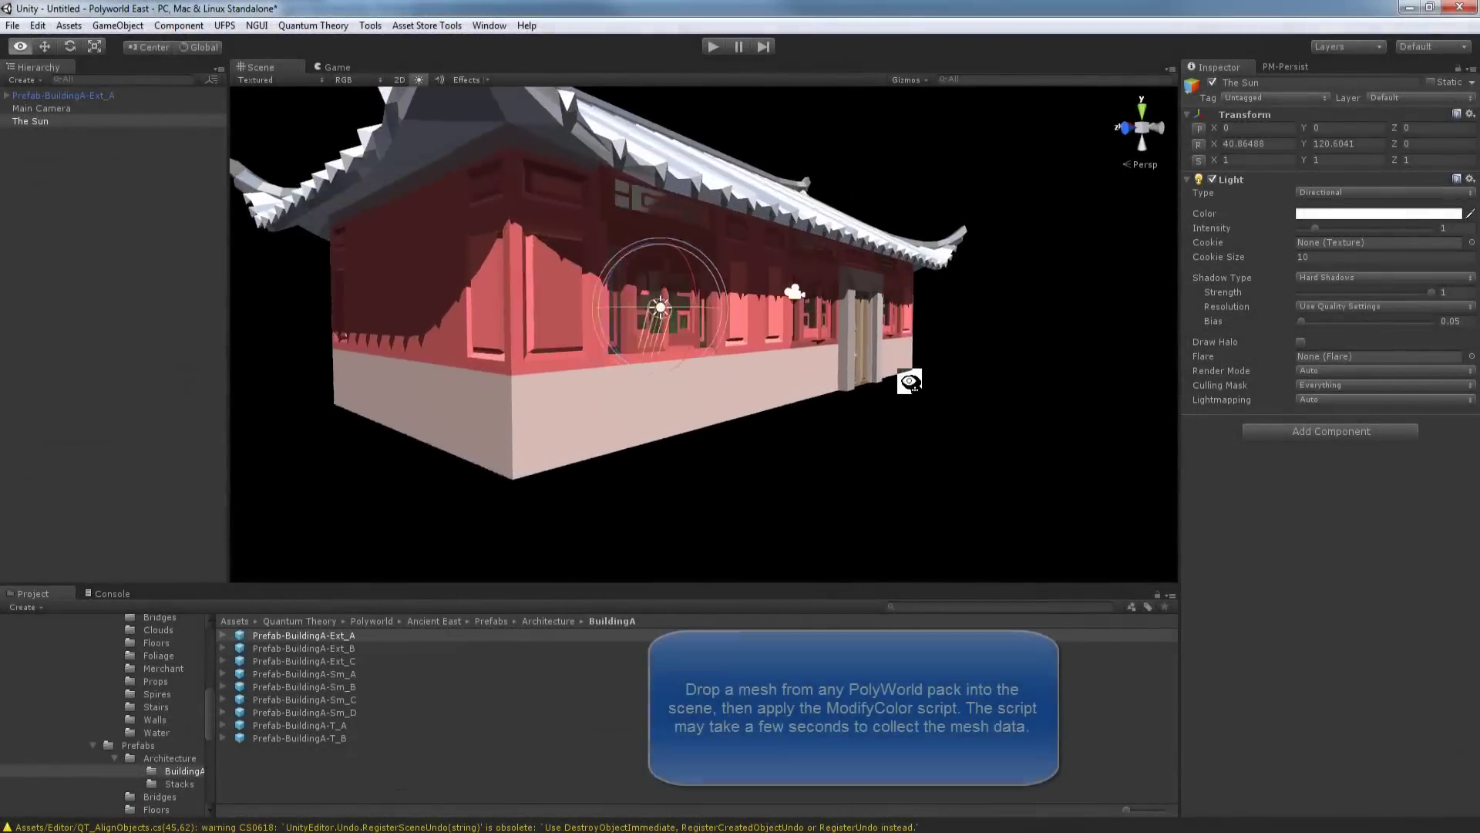
- Add the QT_Modify Color script to the BuildingA-Ext_A building mesh
mouse_move(924, 334)
right_mouse_down()
mouse_move(827, 408)
mouse_move(611, 406)
right_mouse_up()
left_click(603, 407)
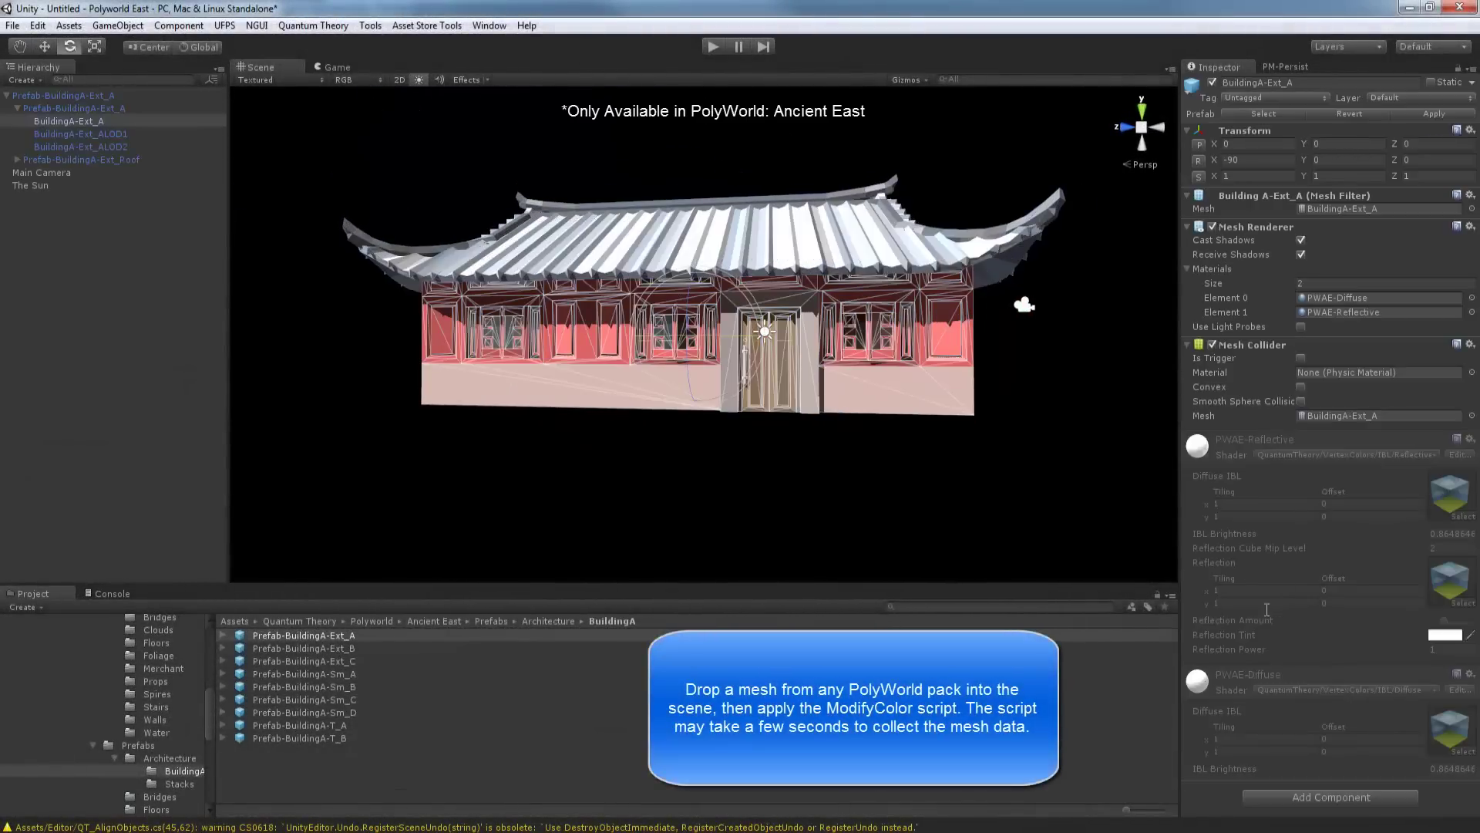
left_click(1293, 797)
type("modify")
key("Return")
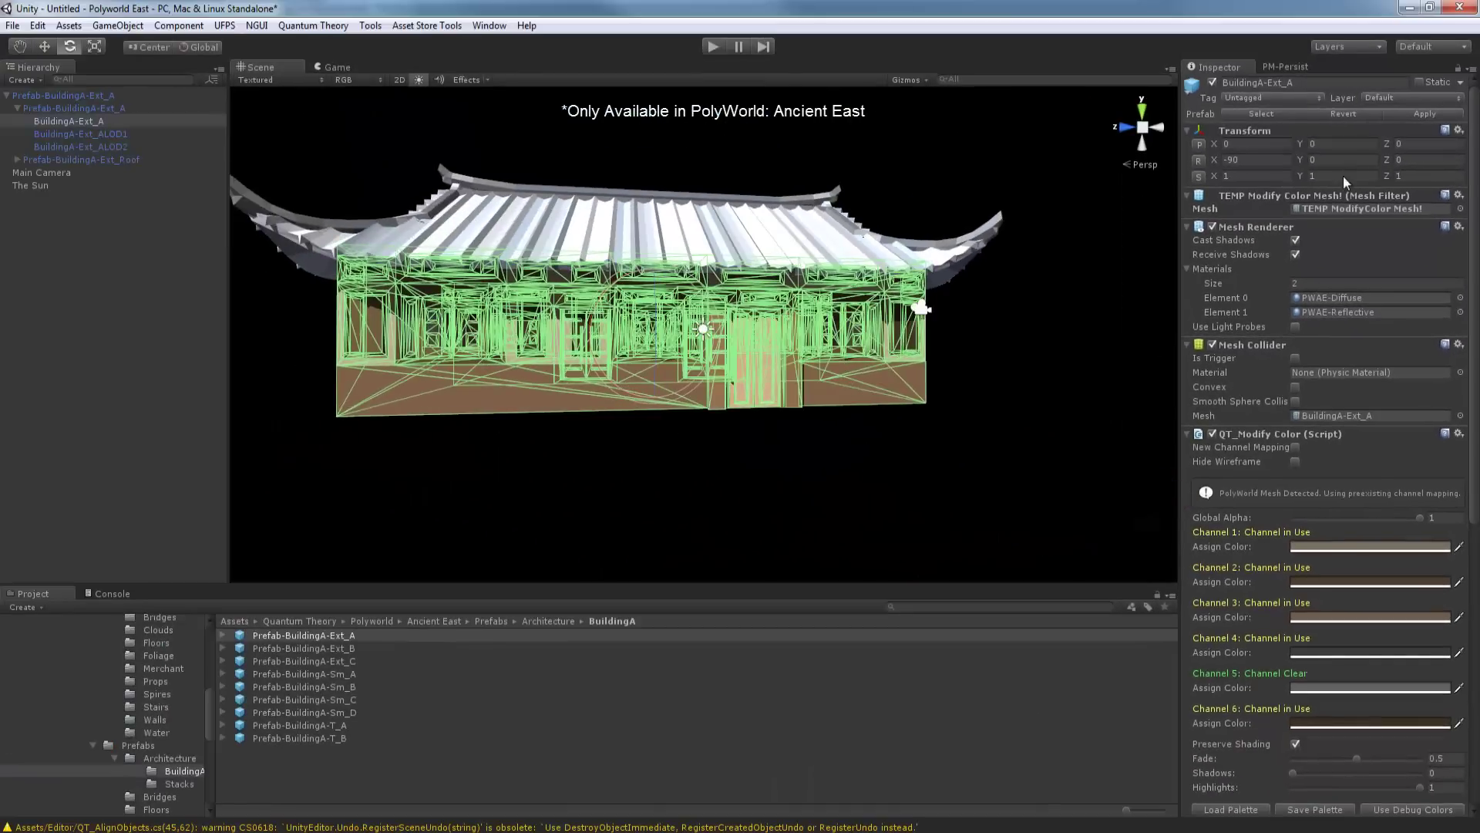
- Disable the building's Mesh Collider and turn on Hide Wireframe in the colour script
left_click(1212, 344)
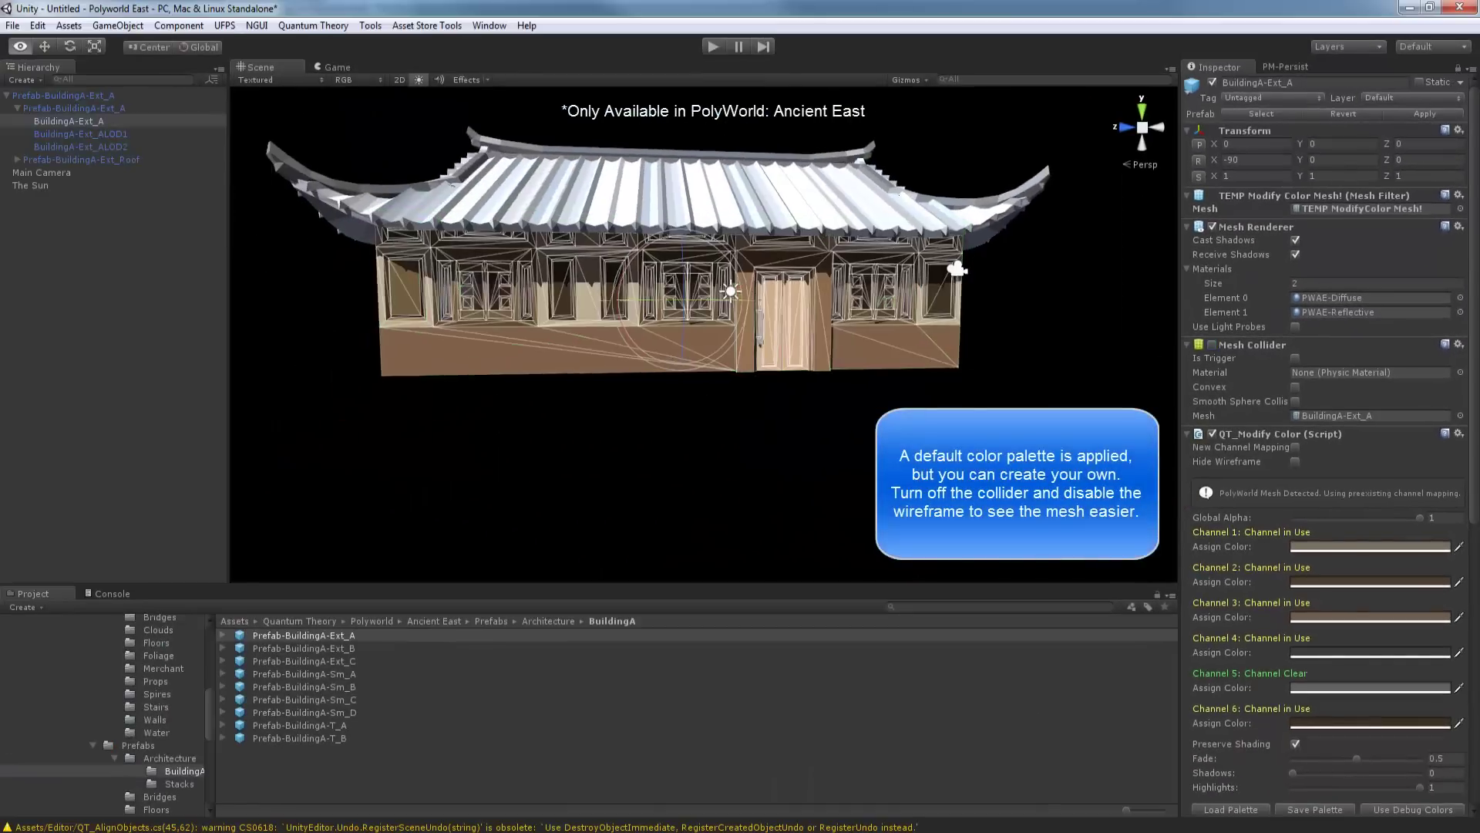
left_click_drag(1118, 455, 1257, 461, "alt")
left_click(1295, 461)
- Lower Global Alpha to preview the original colours, then restore it to 1
left_click_drag(797, 430, 869, 391, "alt")
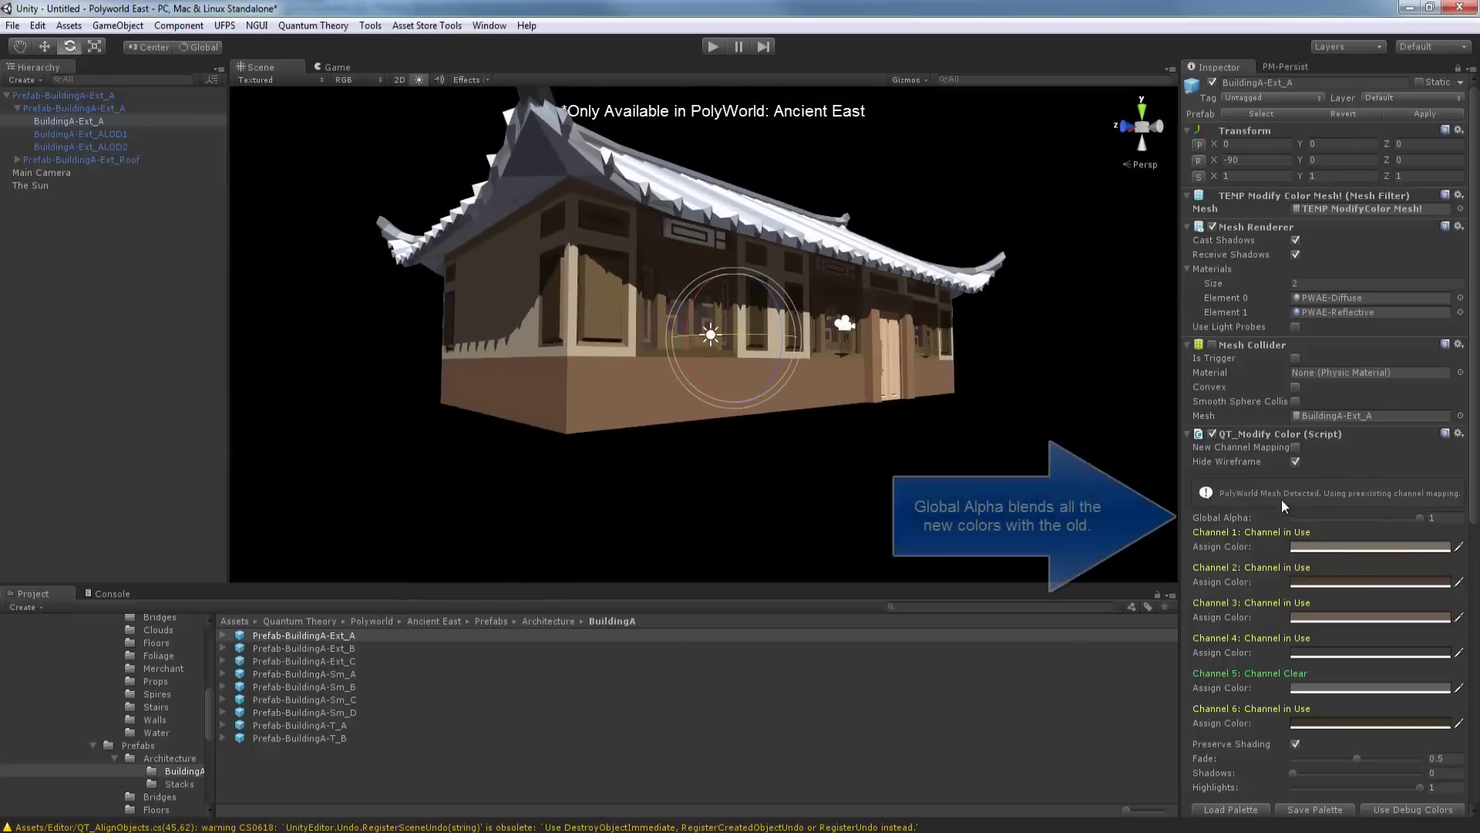
mouse_move(1420, 518)
left_mouse_down()
mouse_move(1308, 516)
mouse_move(1420, 517)
left_mouse_up()
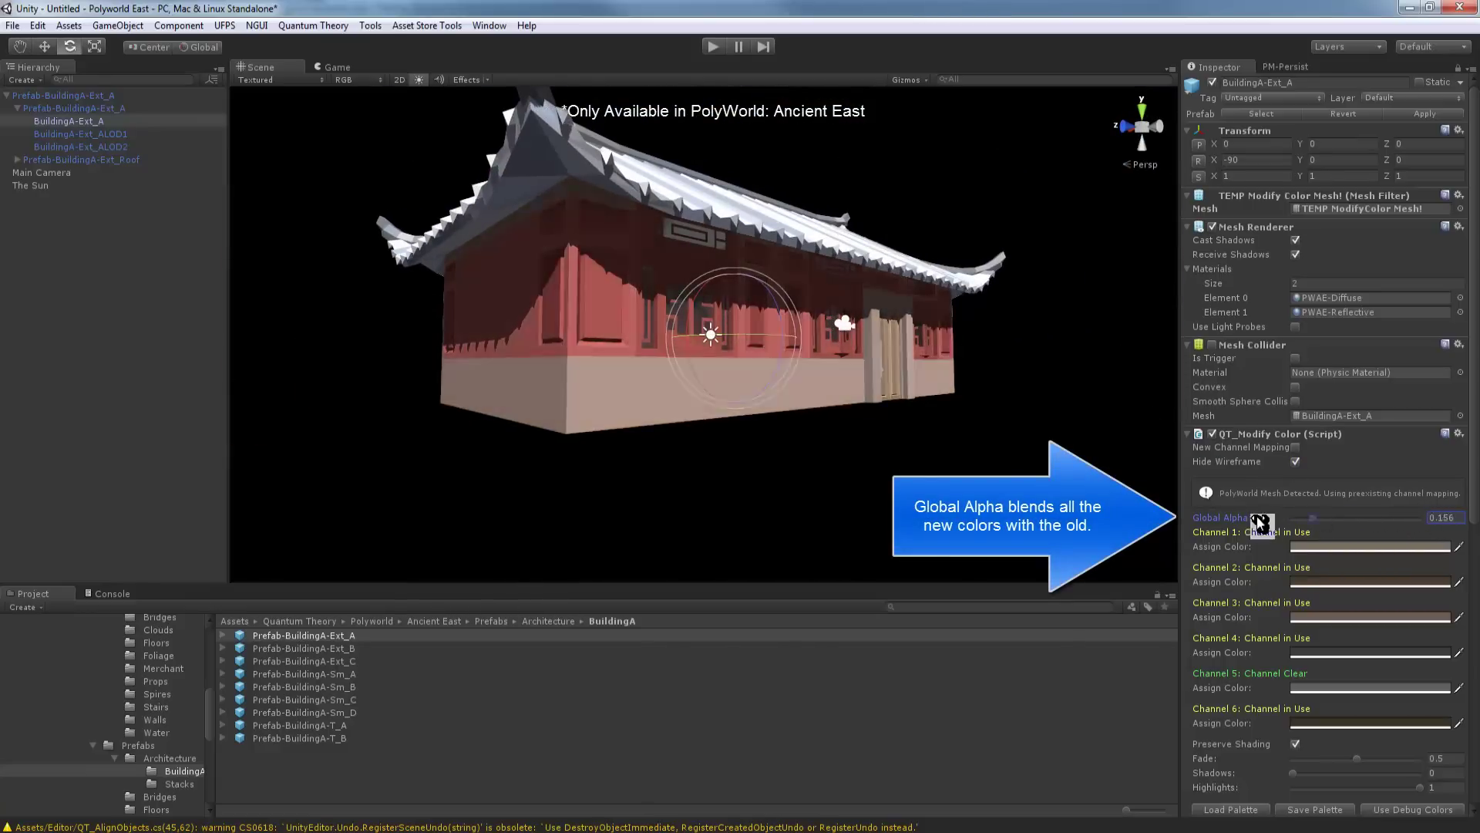
mouse_move(741, 431)
left_mouse_down("alt")
mouse_move(817, 436)
mouse_move(778, 431)
left_mouse_up("alt")
- Set Channel 1, the pillars and window frames, to a slate blue
left_click(1342, 546)
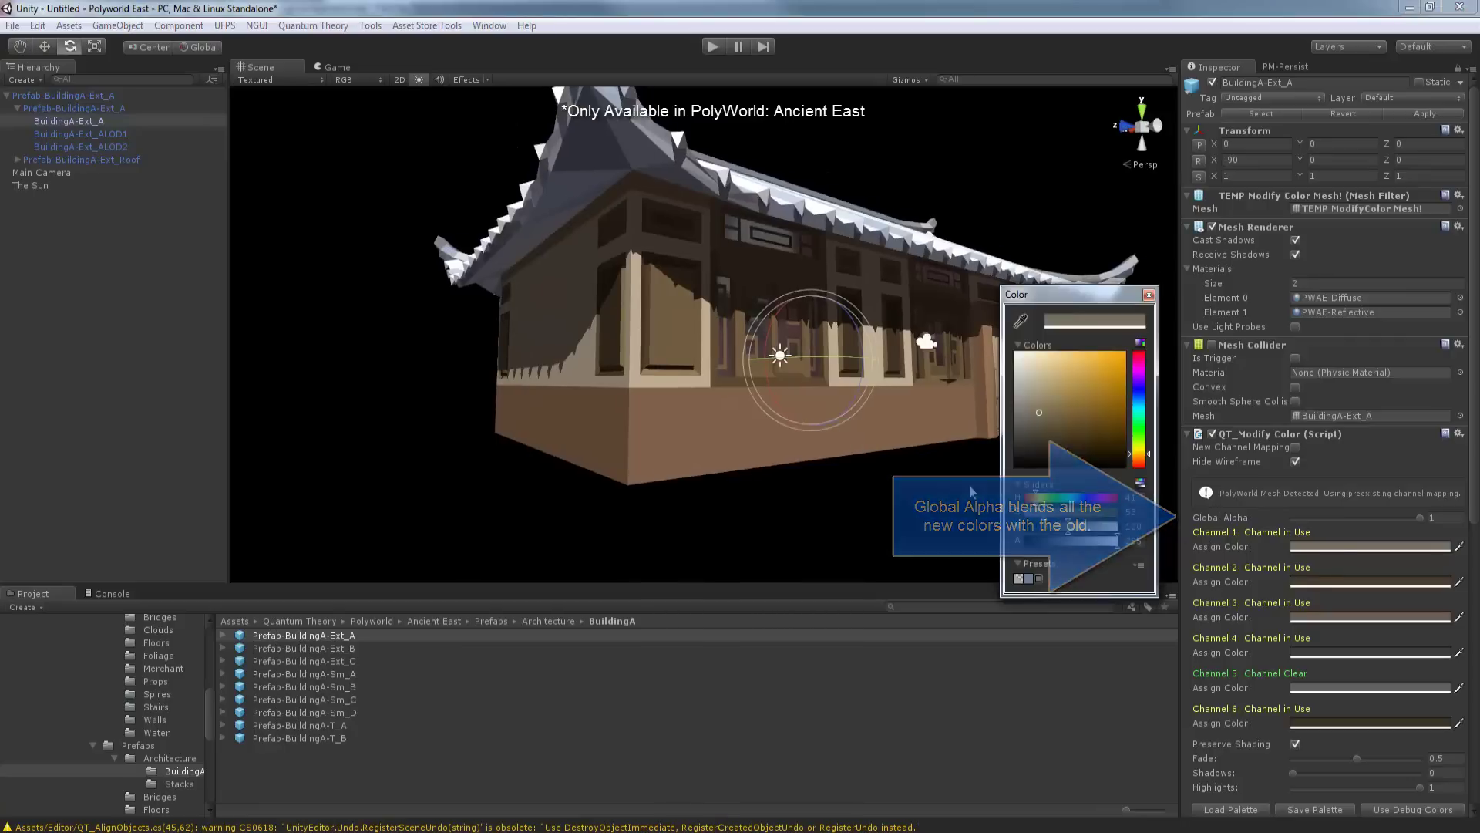
mouse_move(1002, 667)
left_mouse_down()
mouse_move(910, 668)
mouse_move(1002, 668)
left_mouse_up()
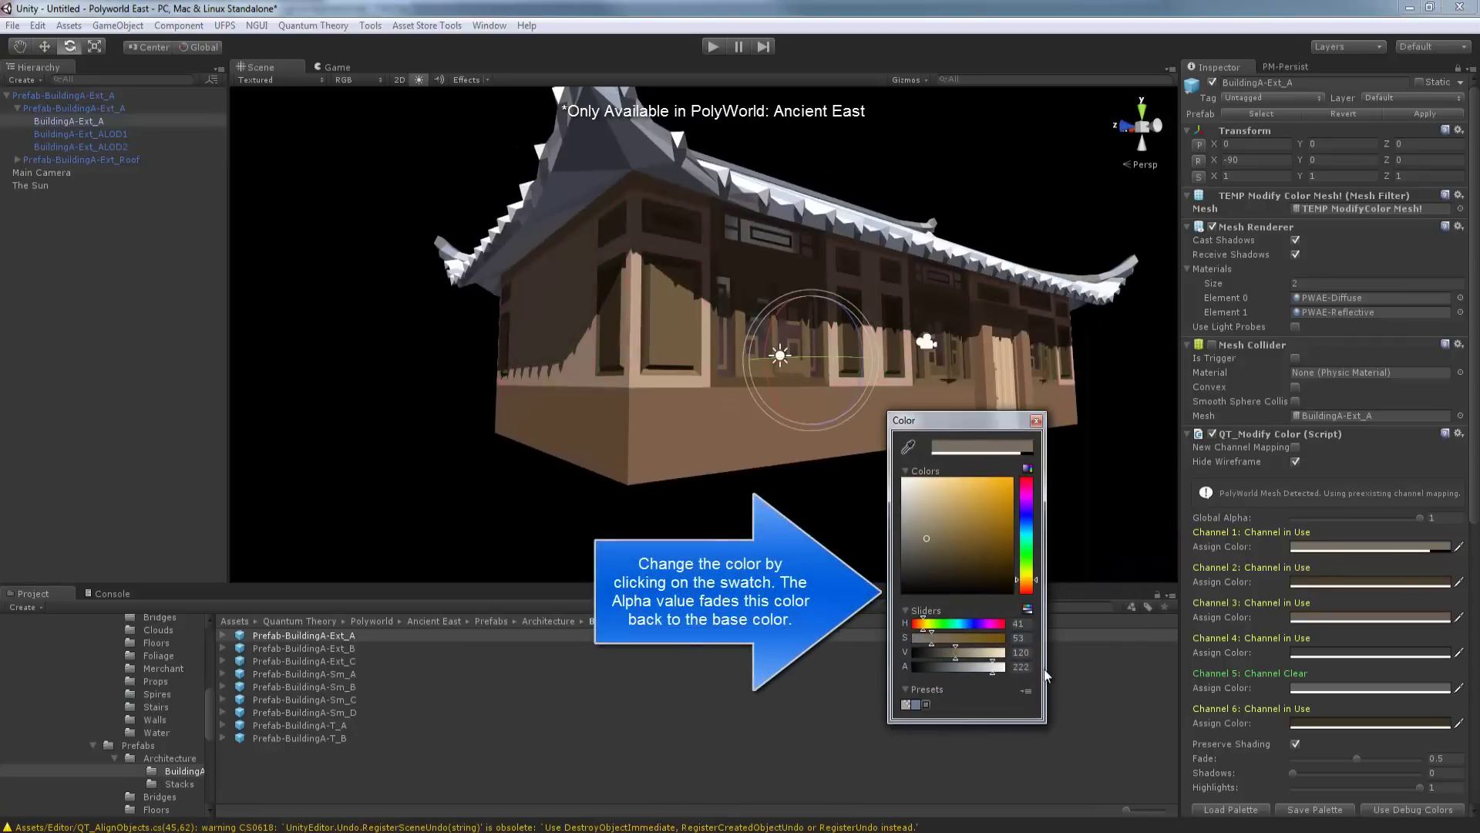
mouse_move(1002, 534)
left_mouse_down()
mouse_move(980, 483)
mouse_move(1029, 503)
mouse_move(931, 451)
left_mouse_up()
left_click(1029, 502)
left_click(1002, 577)
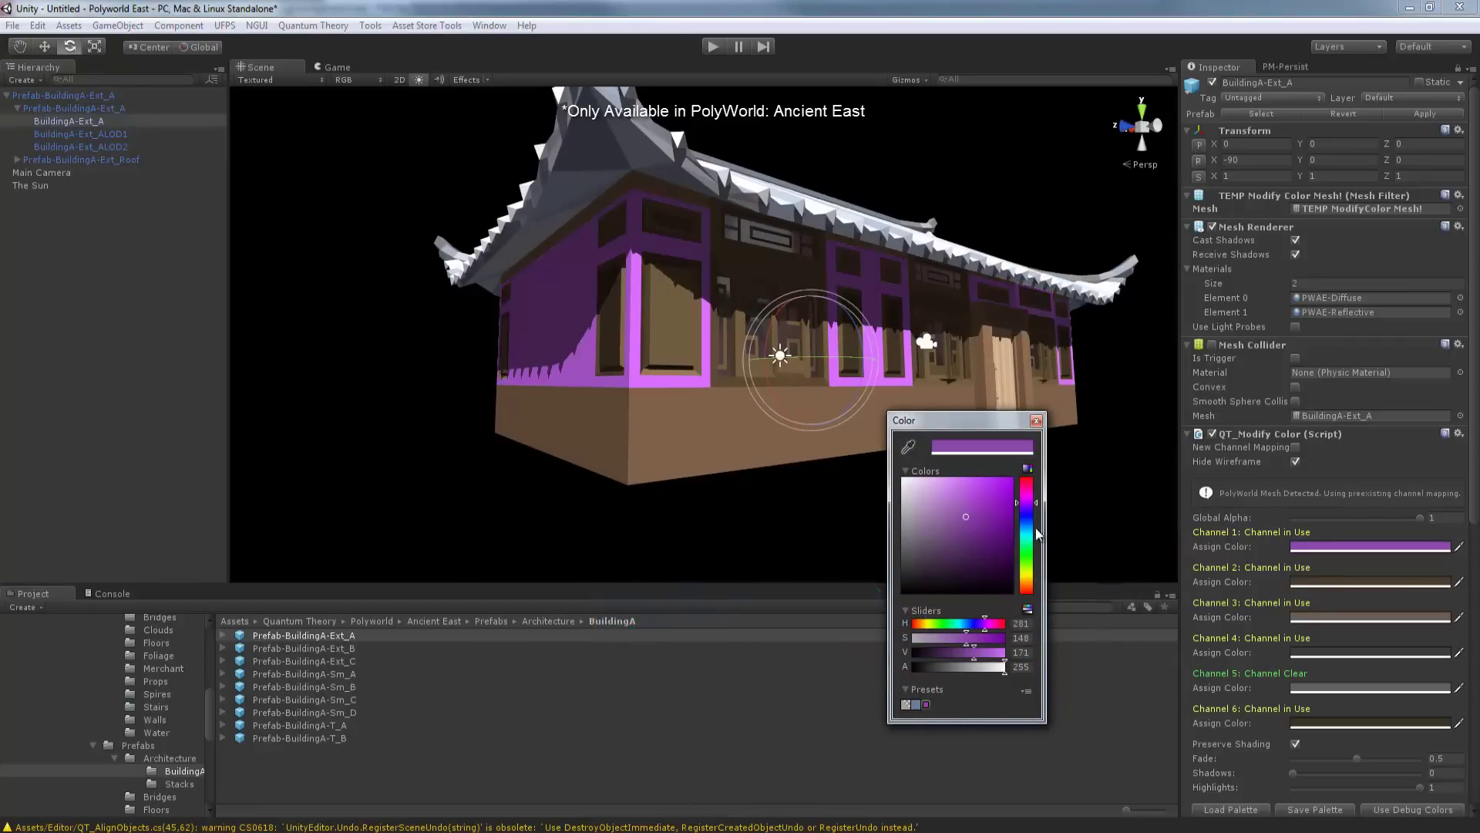
left_click(920, 518)
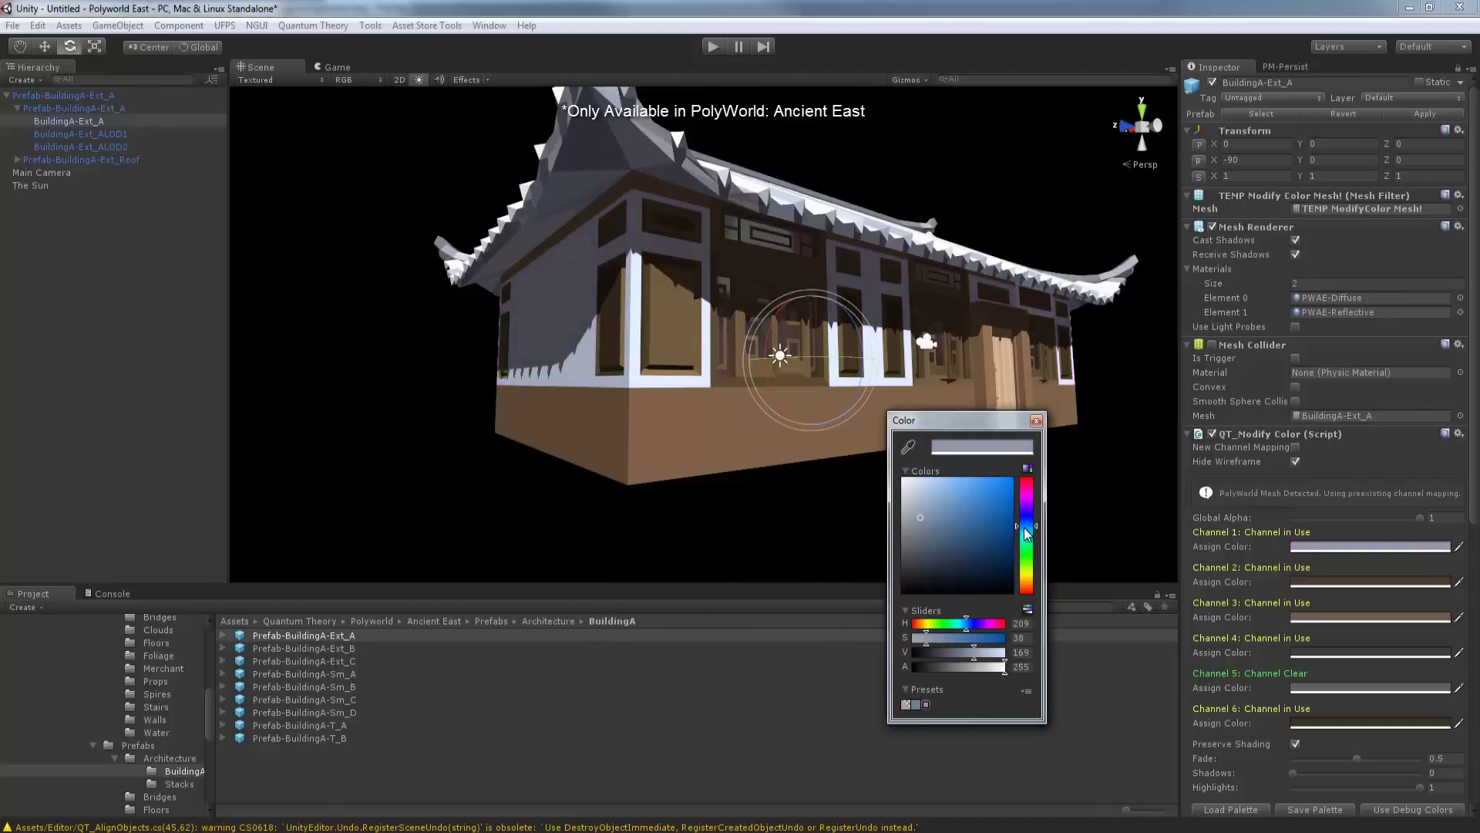
left_click_drag(947, 526, 930, 551)
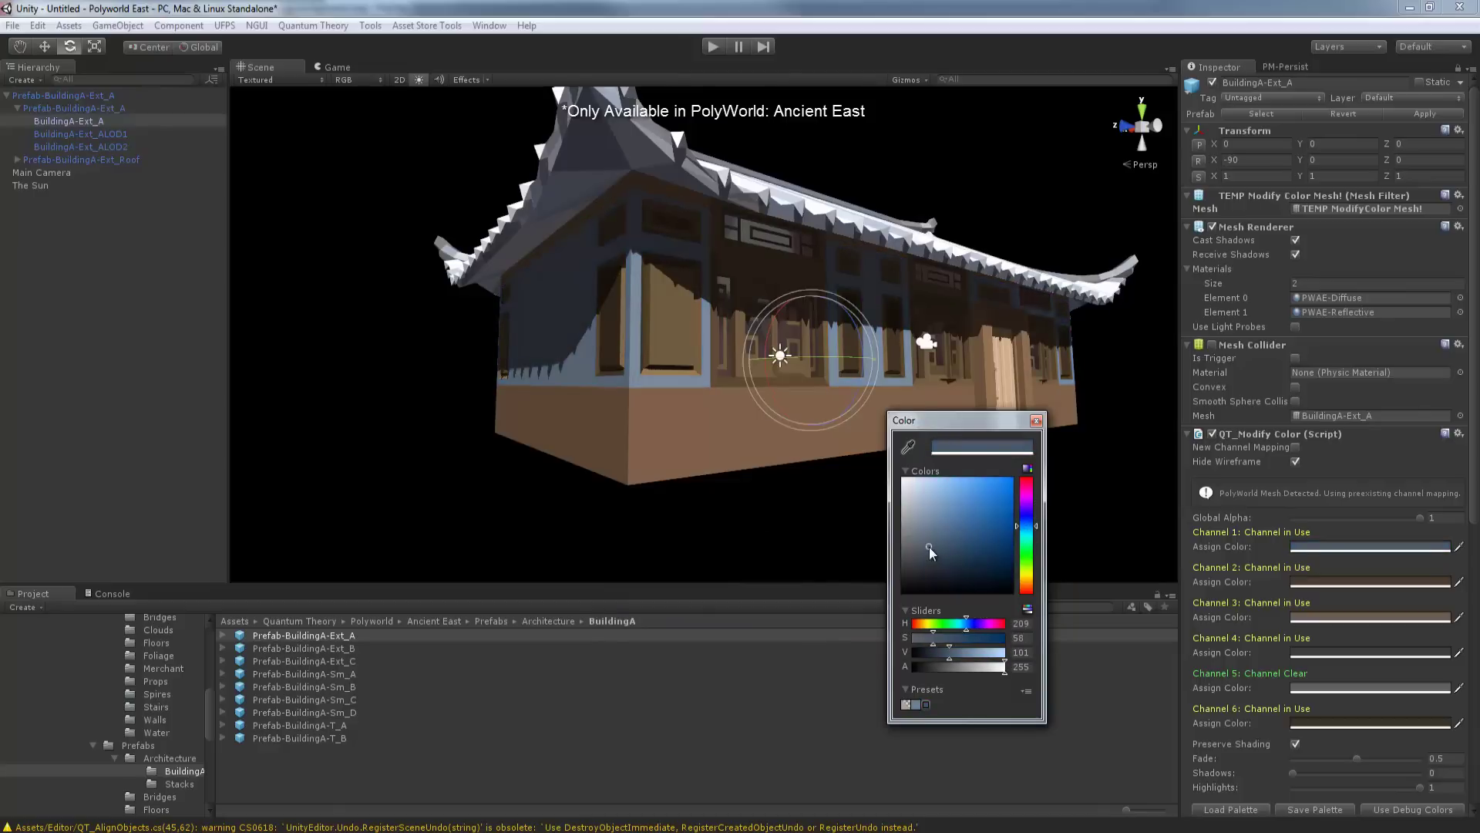
- Set Channel 2, the lower wall base, to a darker brown
left_click(1339, 581)
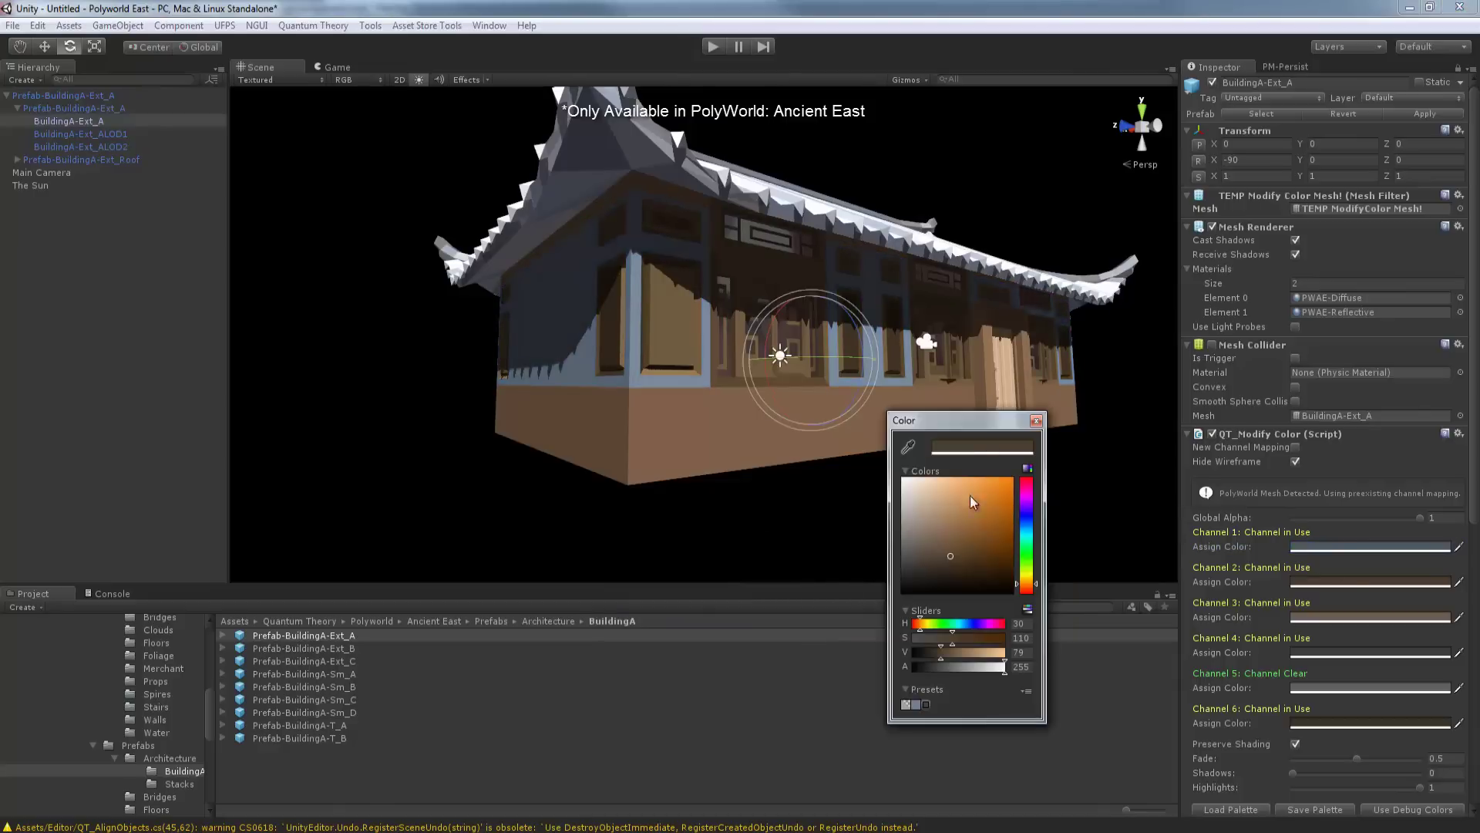
left_click_drag(969, 502, 945, 549)
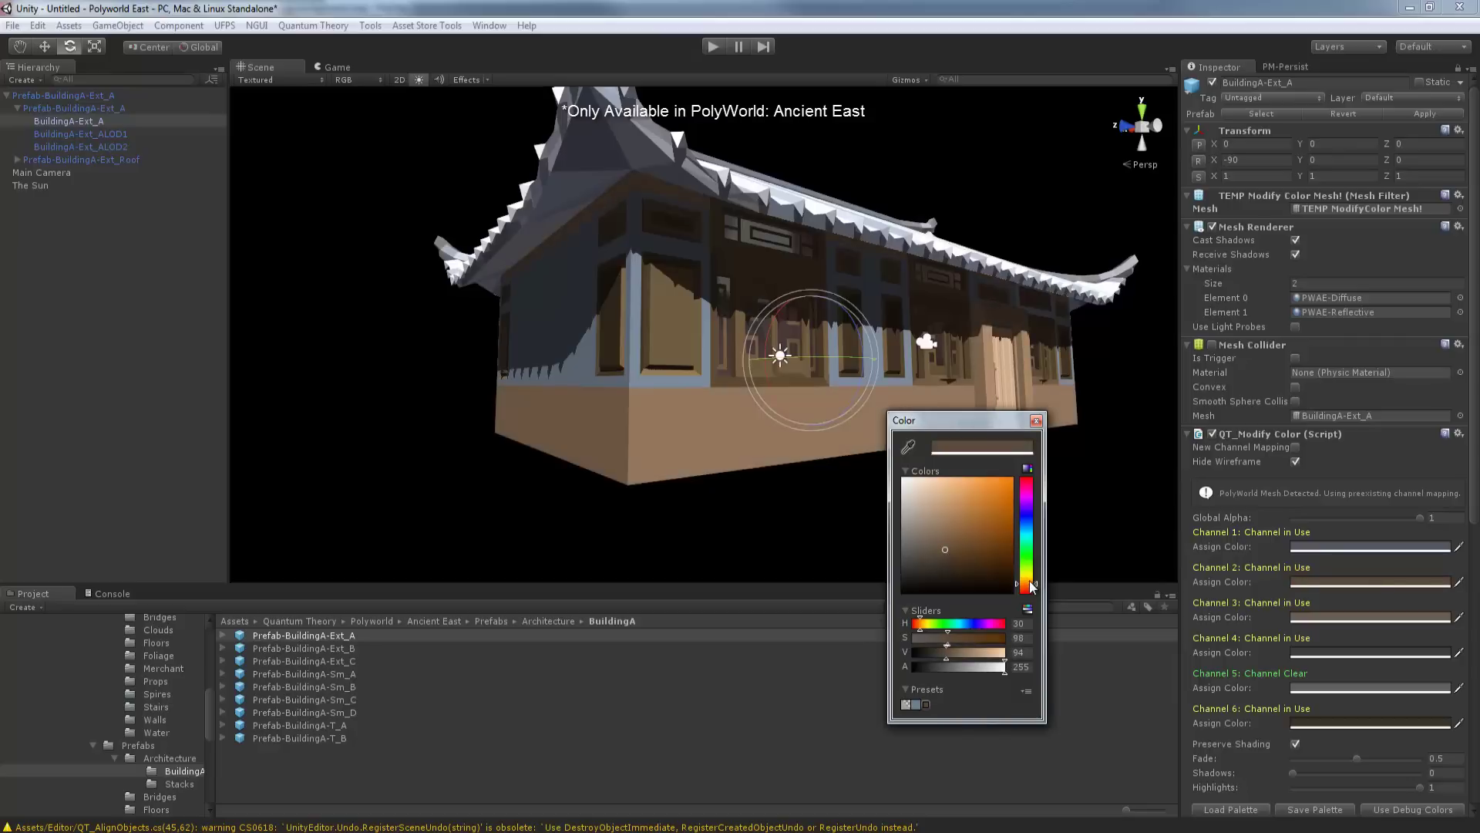
left_click_drag(1031, 585, 1033, 493)
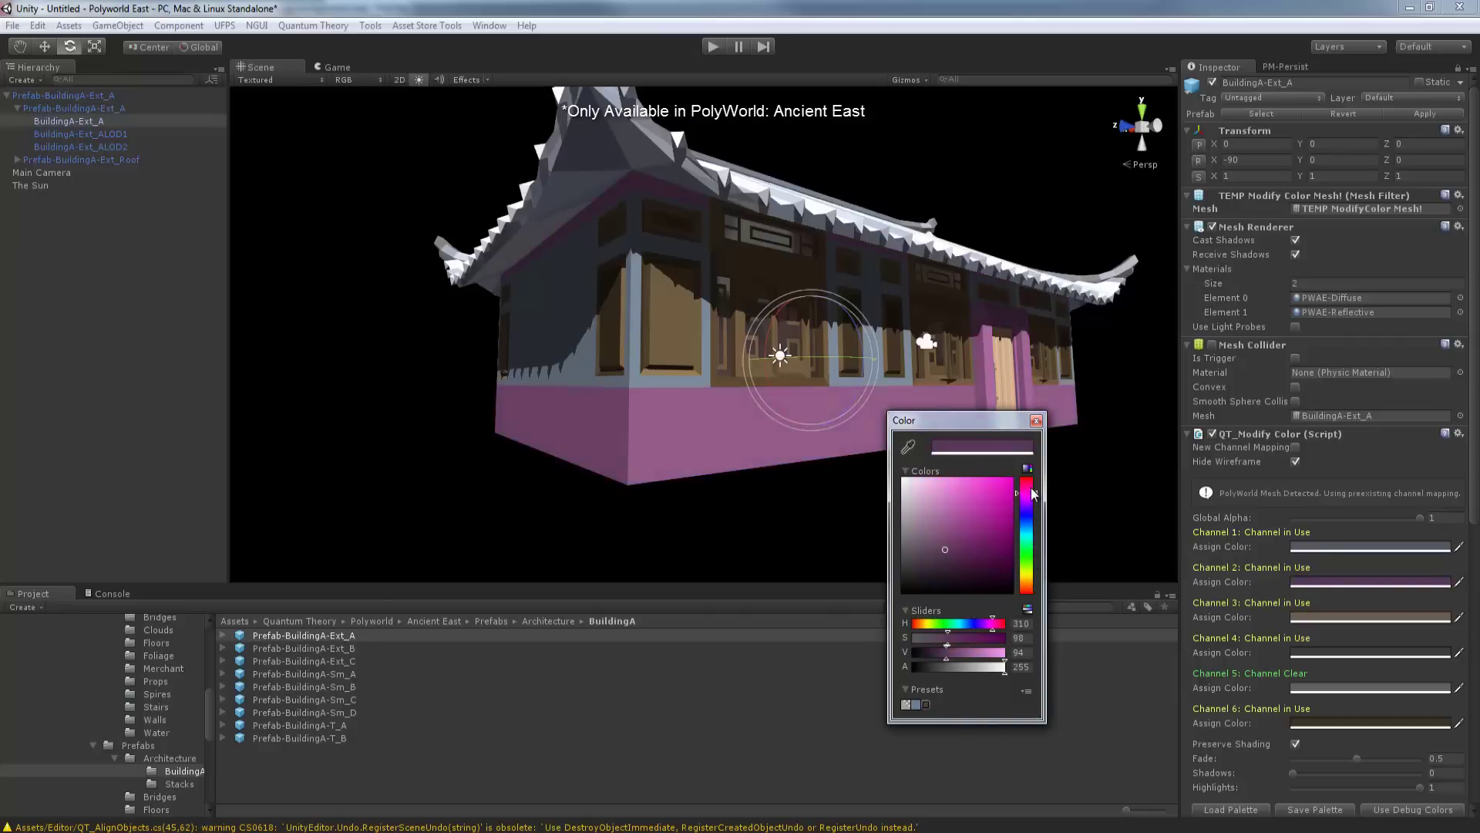
left_click_drag(1032, 552, 1034, 589)
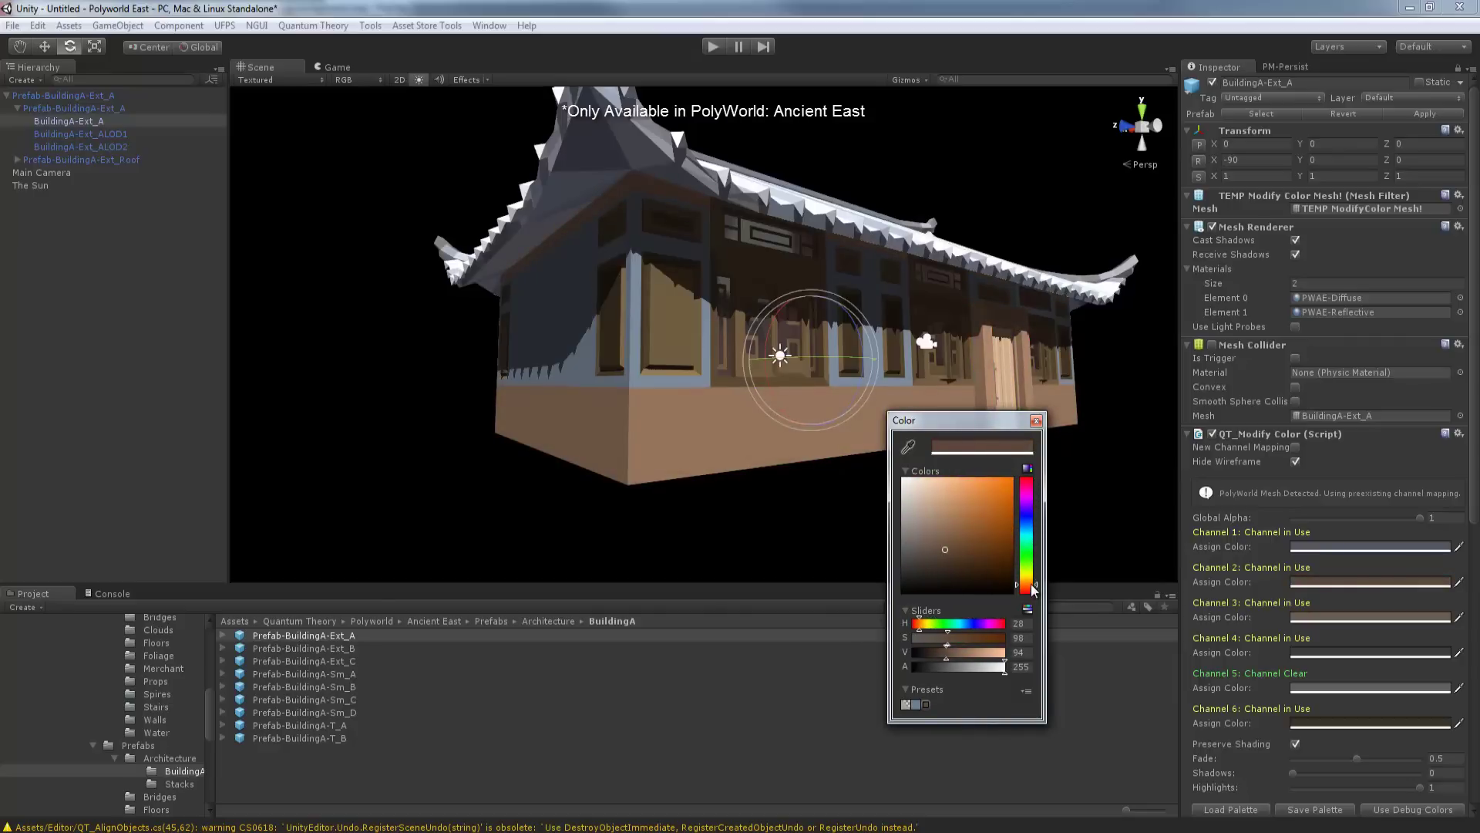
left_click(943, 558)
- Set Channel 3, the front door, to a dark red
left_click(1207, 543)
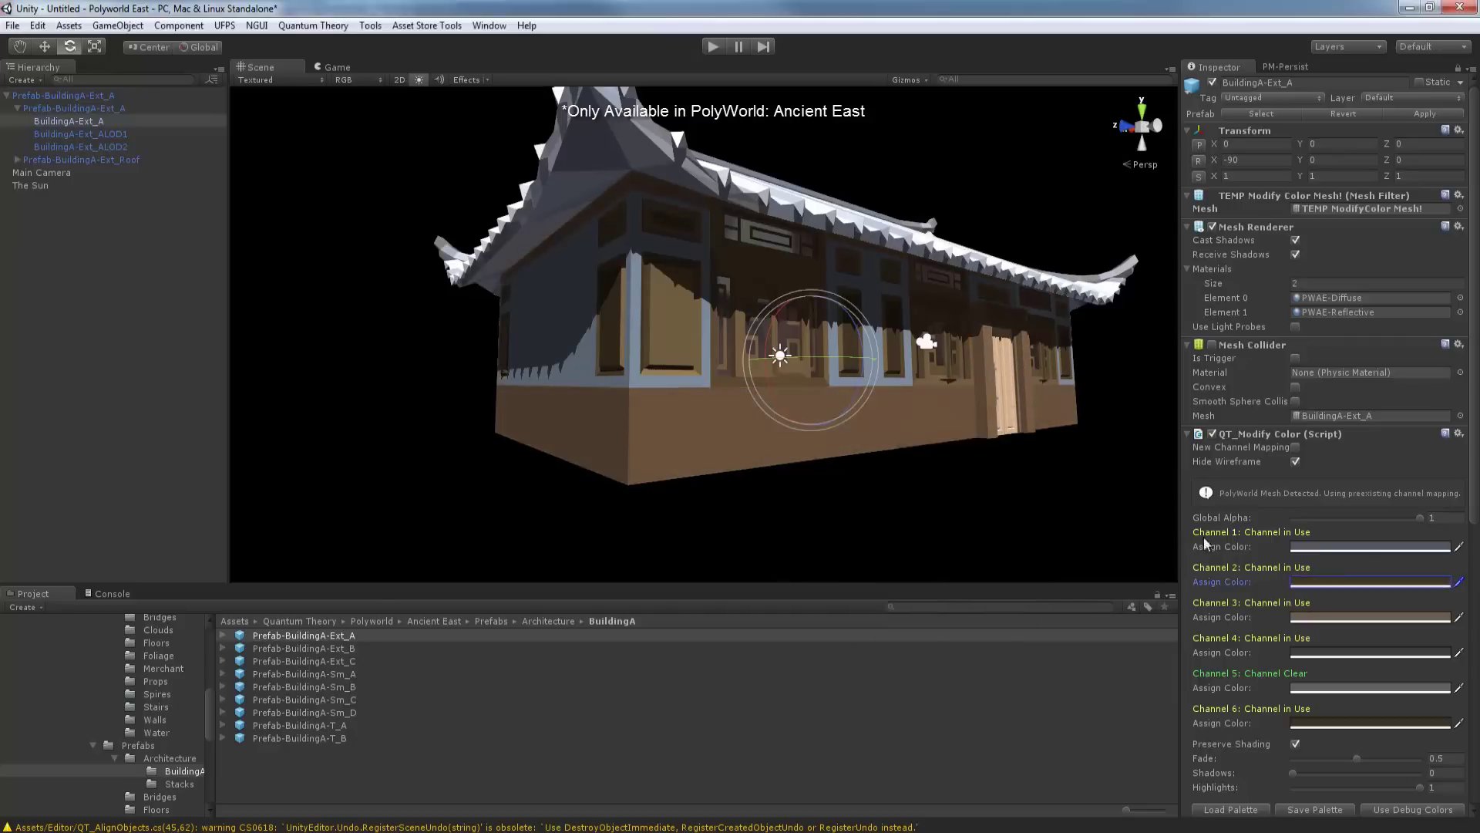
left_click(1340, 617)
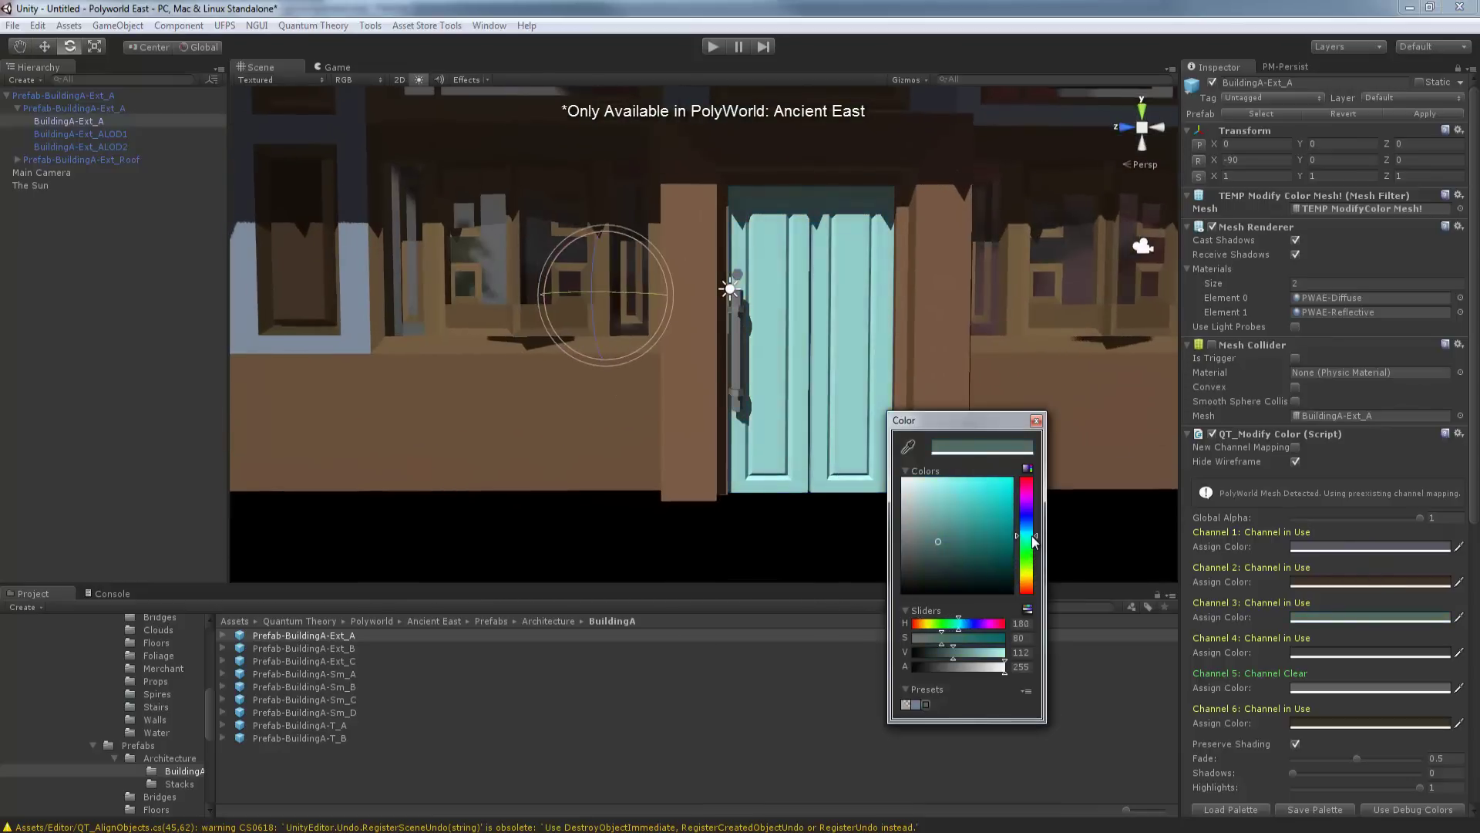
left_click_drag(1034, 542, 1036, 494)
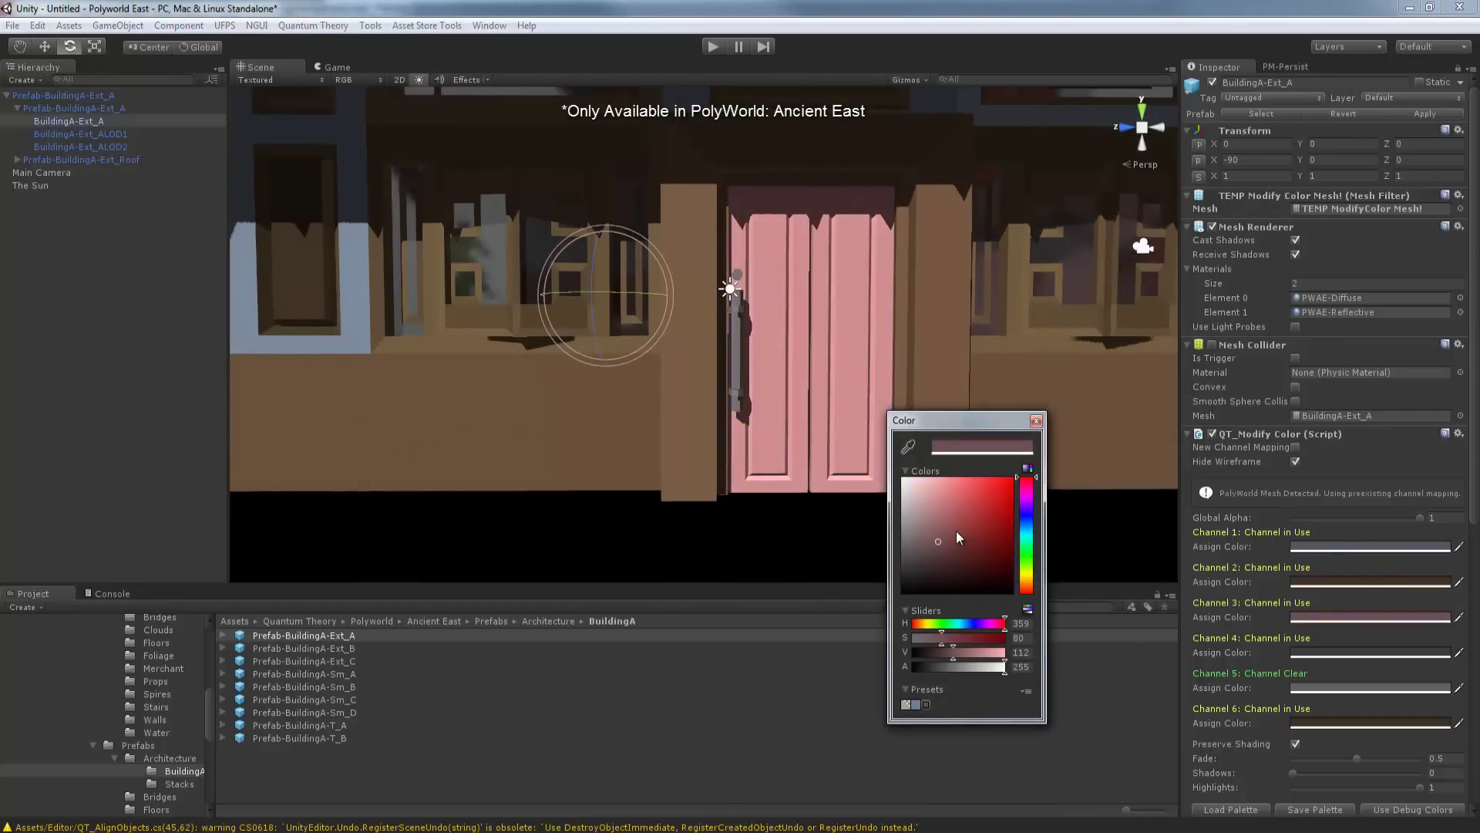
left_click_drag(959, 537, 981, 559)
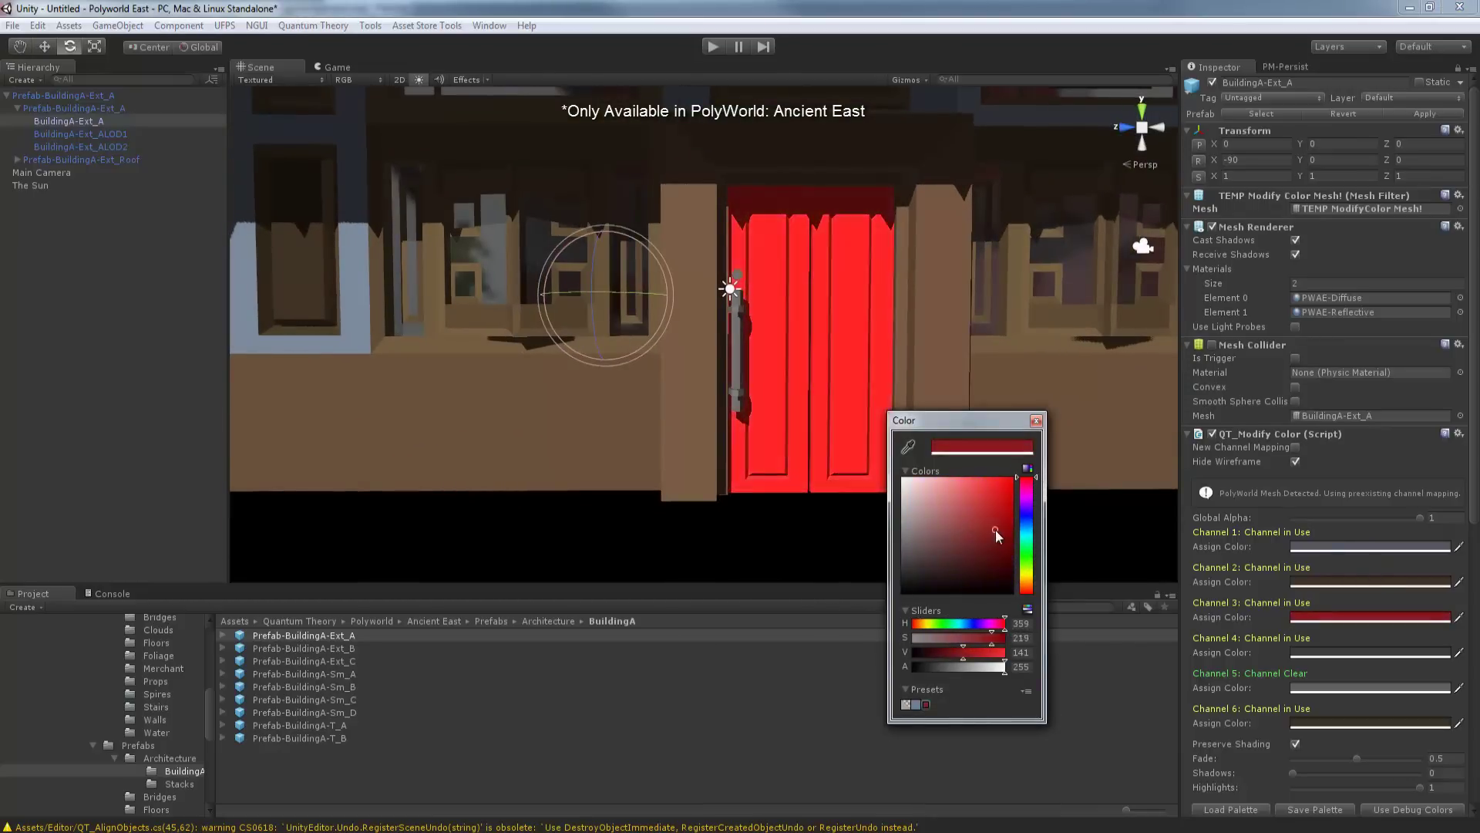
left_click(1037, 421)
- Set Channel 4 to an orange-brown
scroll(902, 409, "down", 2)
scroll(902, 410, "down", 3)
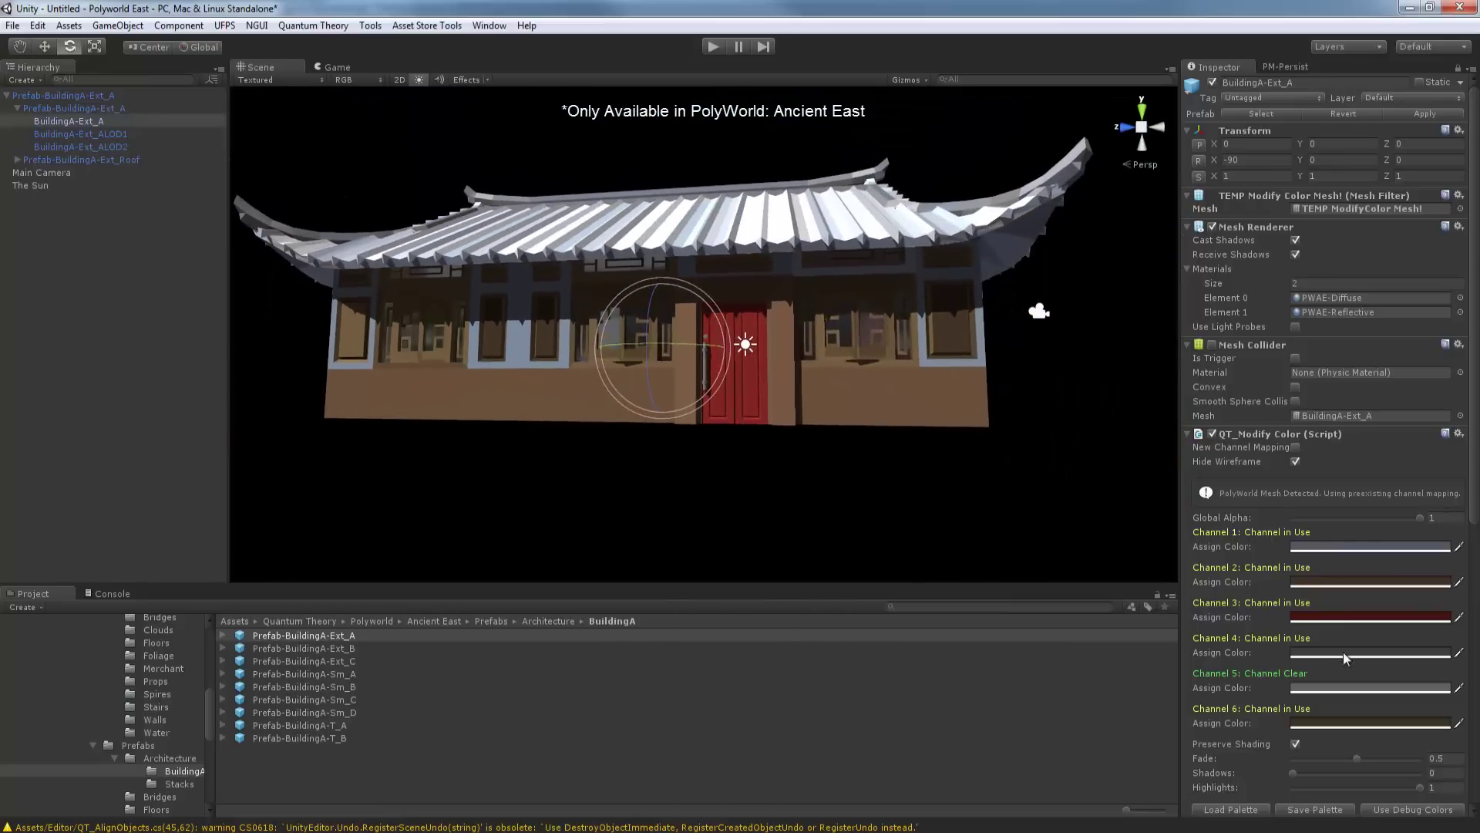
left_click(1343, 657)
left_click_drag(978, 562, 961, 539)
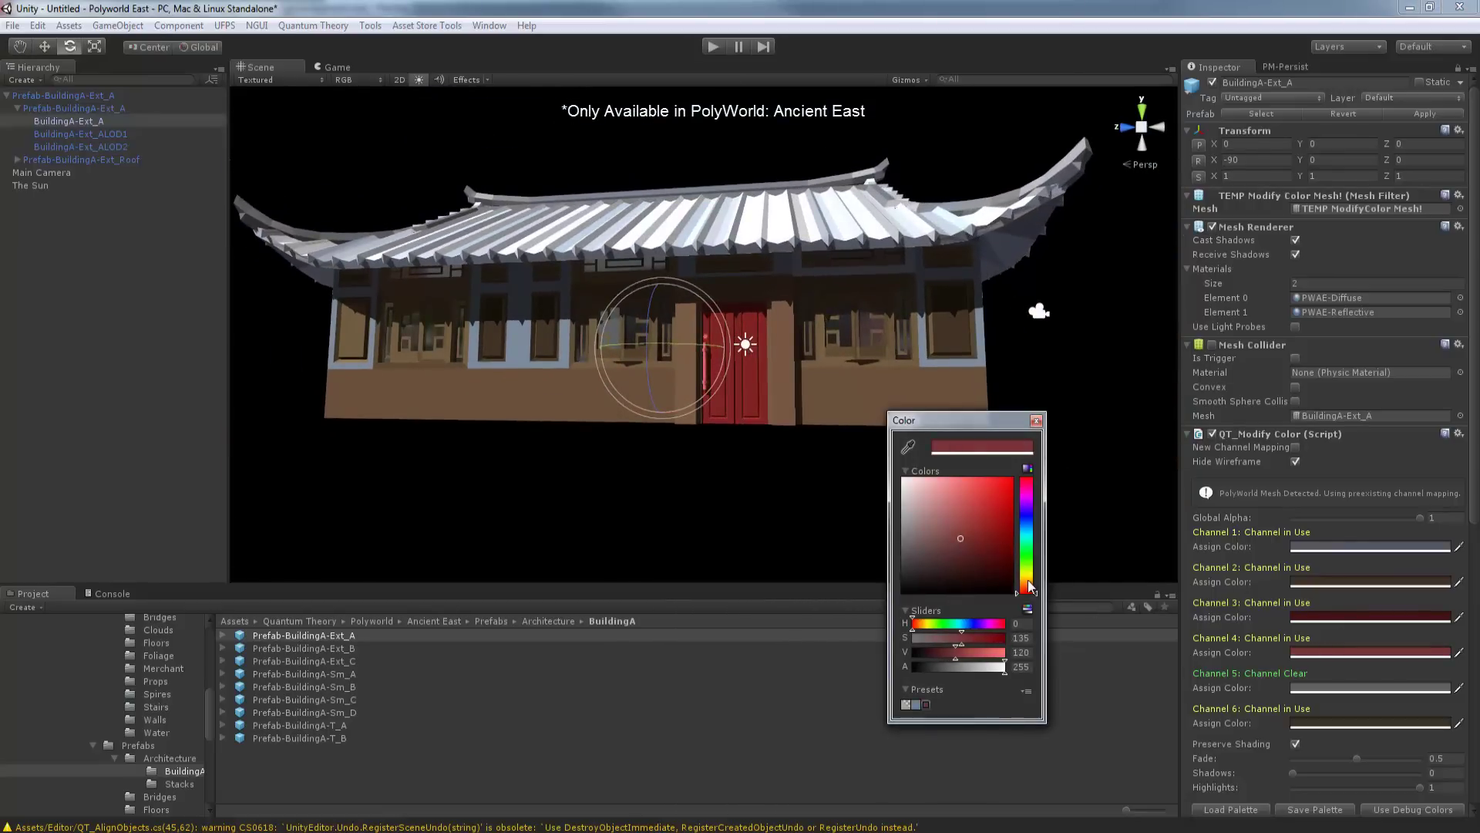
left_click_drag(1030, 588, 1029, 583)
left_click(1037, 421)
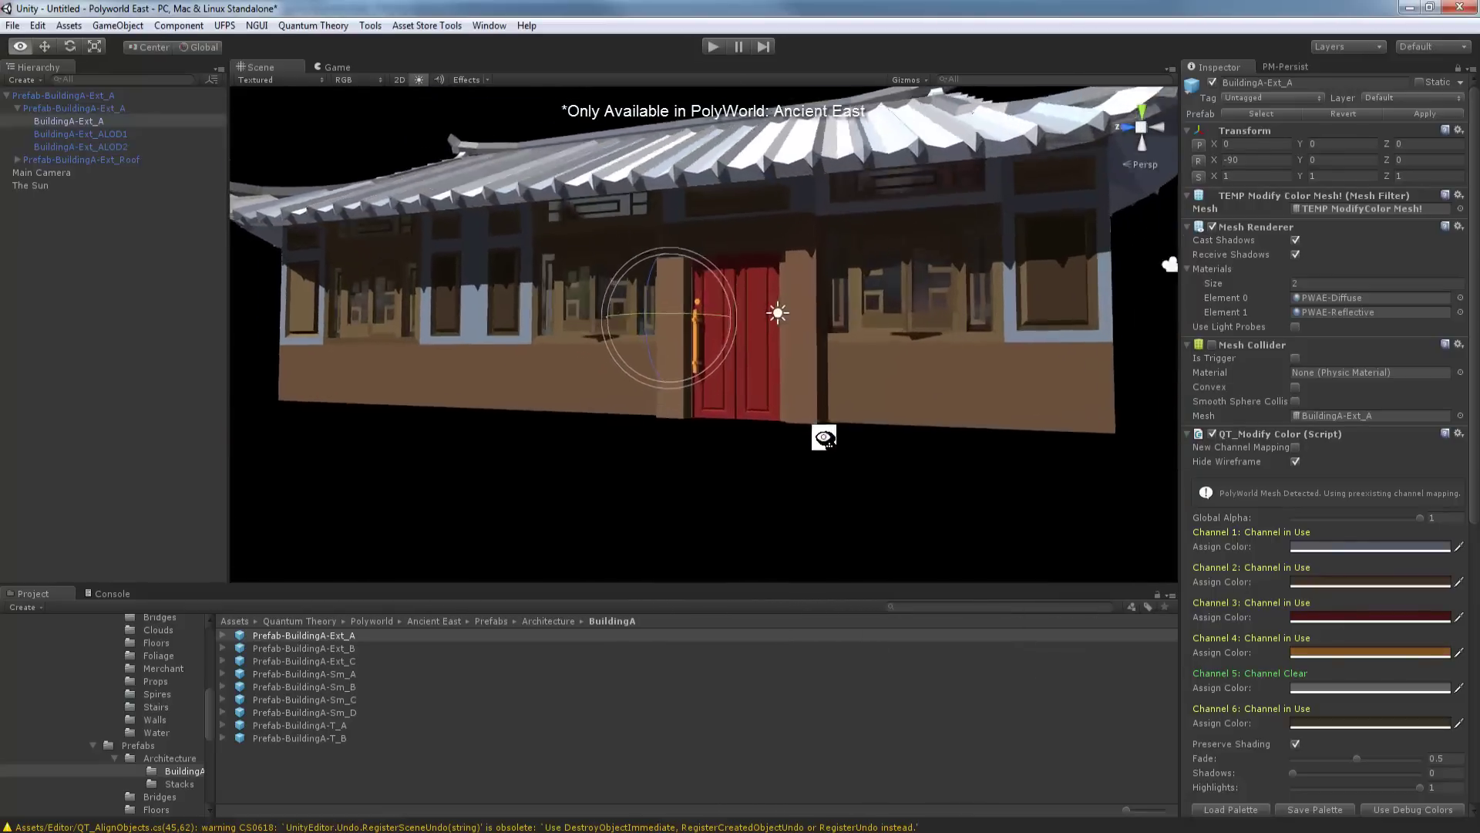
- Set Channel 5 to a muted pink
scroll(820, 433, "up", 3)
left_click_drag(786, 420, 756, 409, "alt")
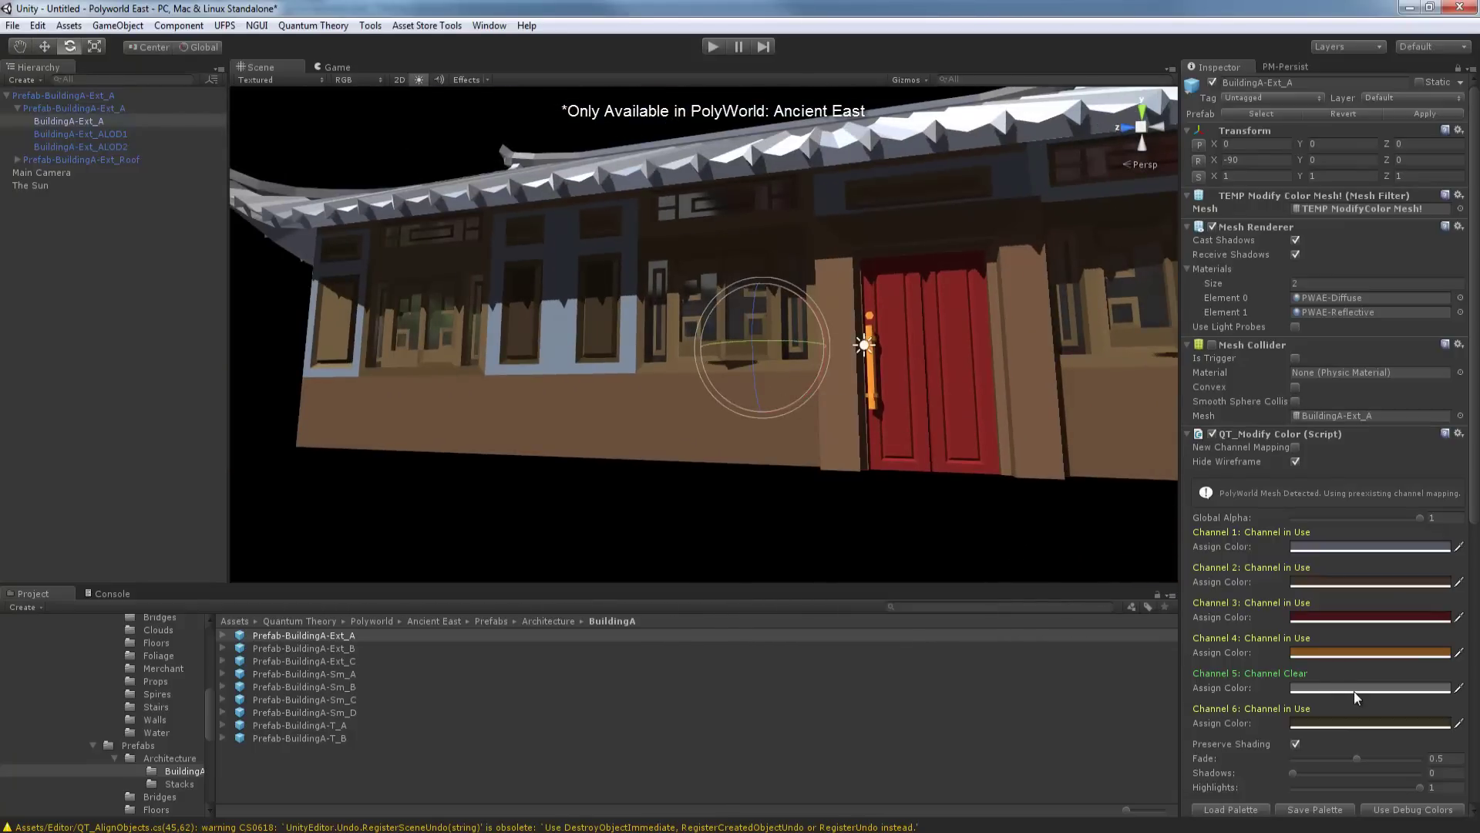
left_click(1354, 691)
left_click_drag(945, 556, 942, 534)
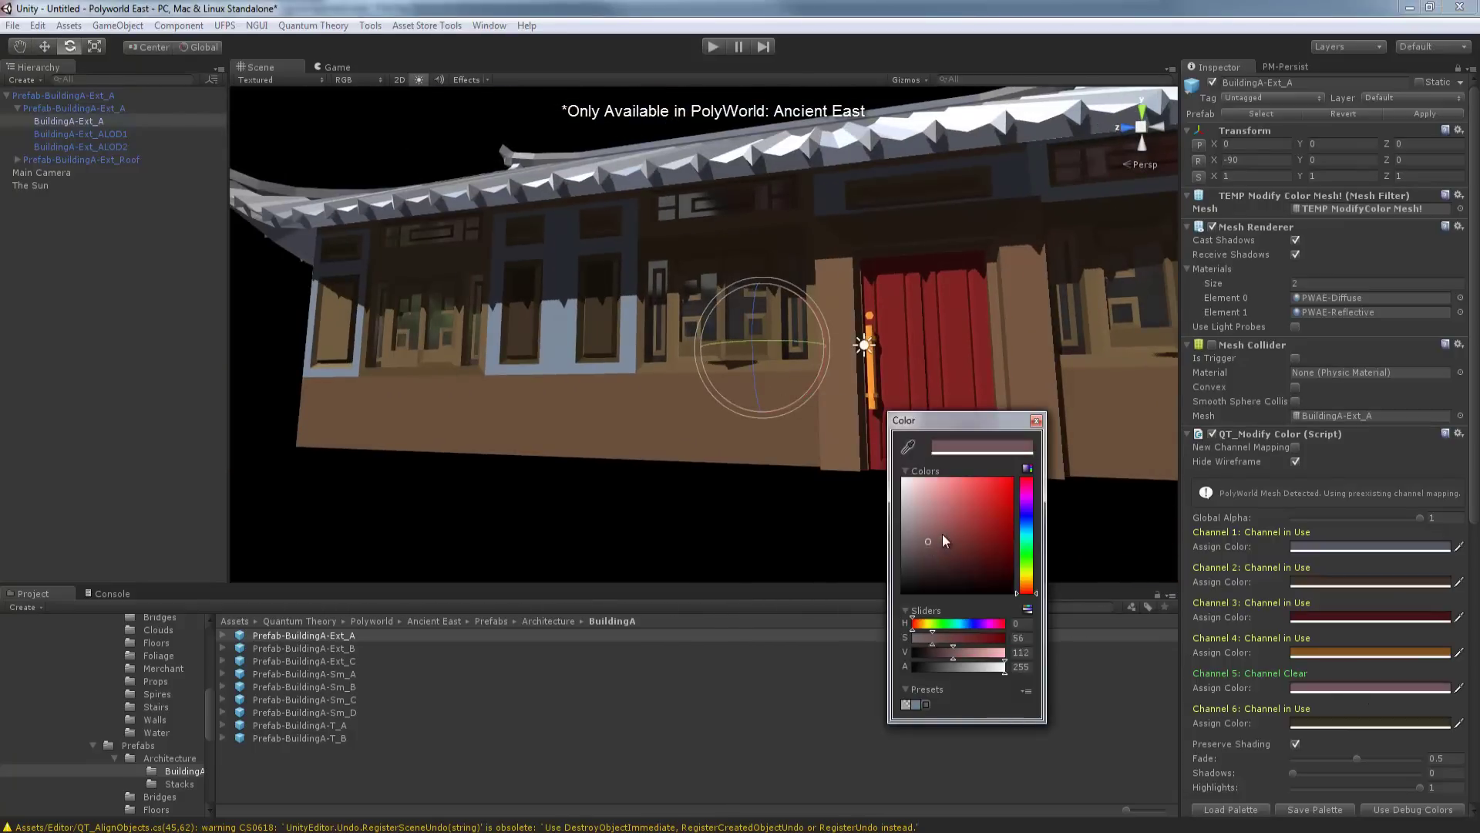
left_click(1036, 421)
left_click_drag(1033, 424, 561, 419, "alt")
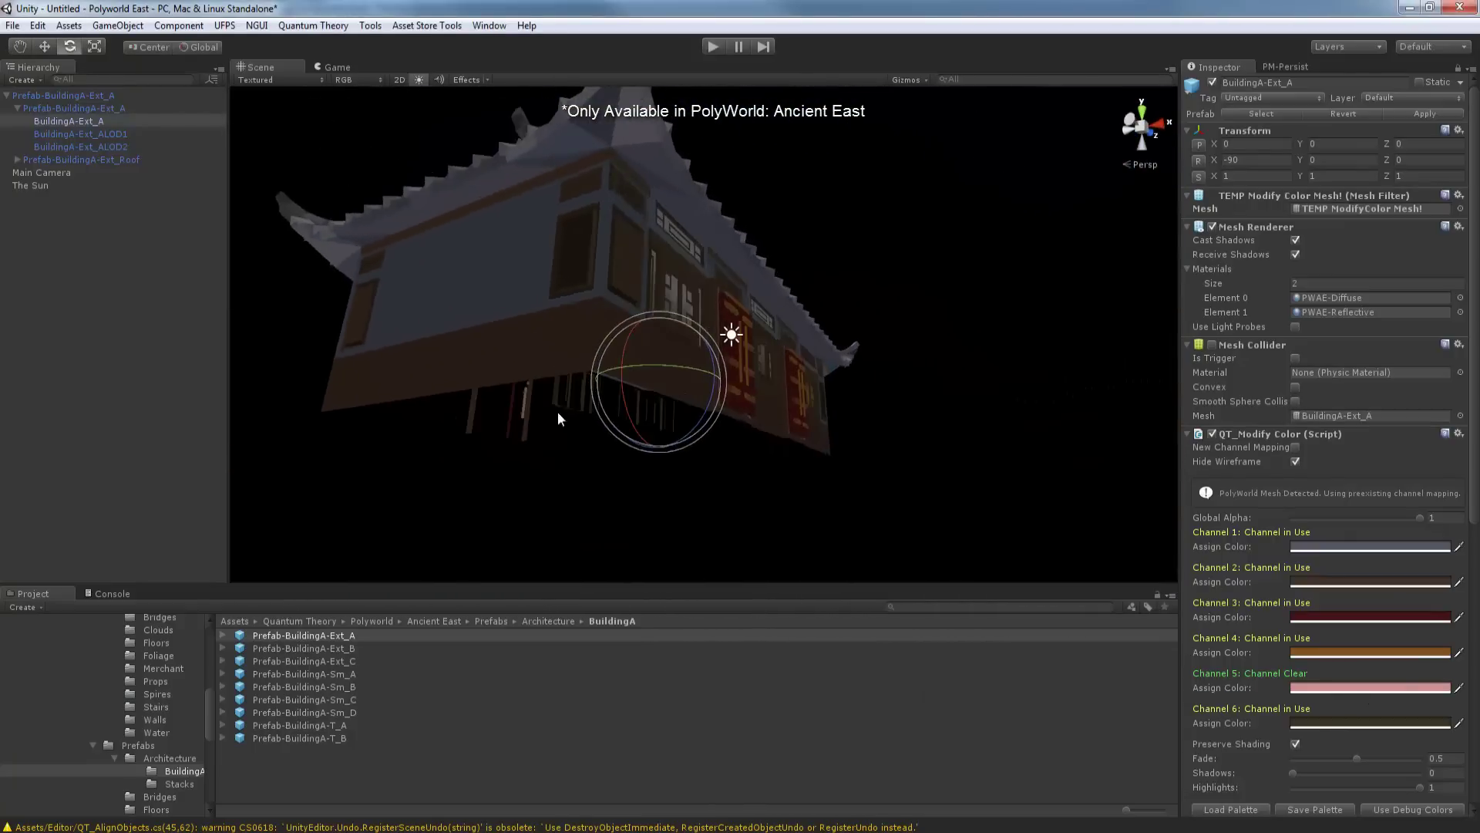
- Set Channel 6 to a neutral grey
left_click_drag(617, 424, 1126, 495, "alt")
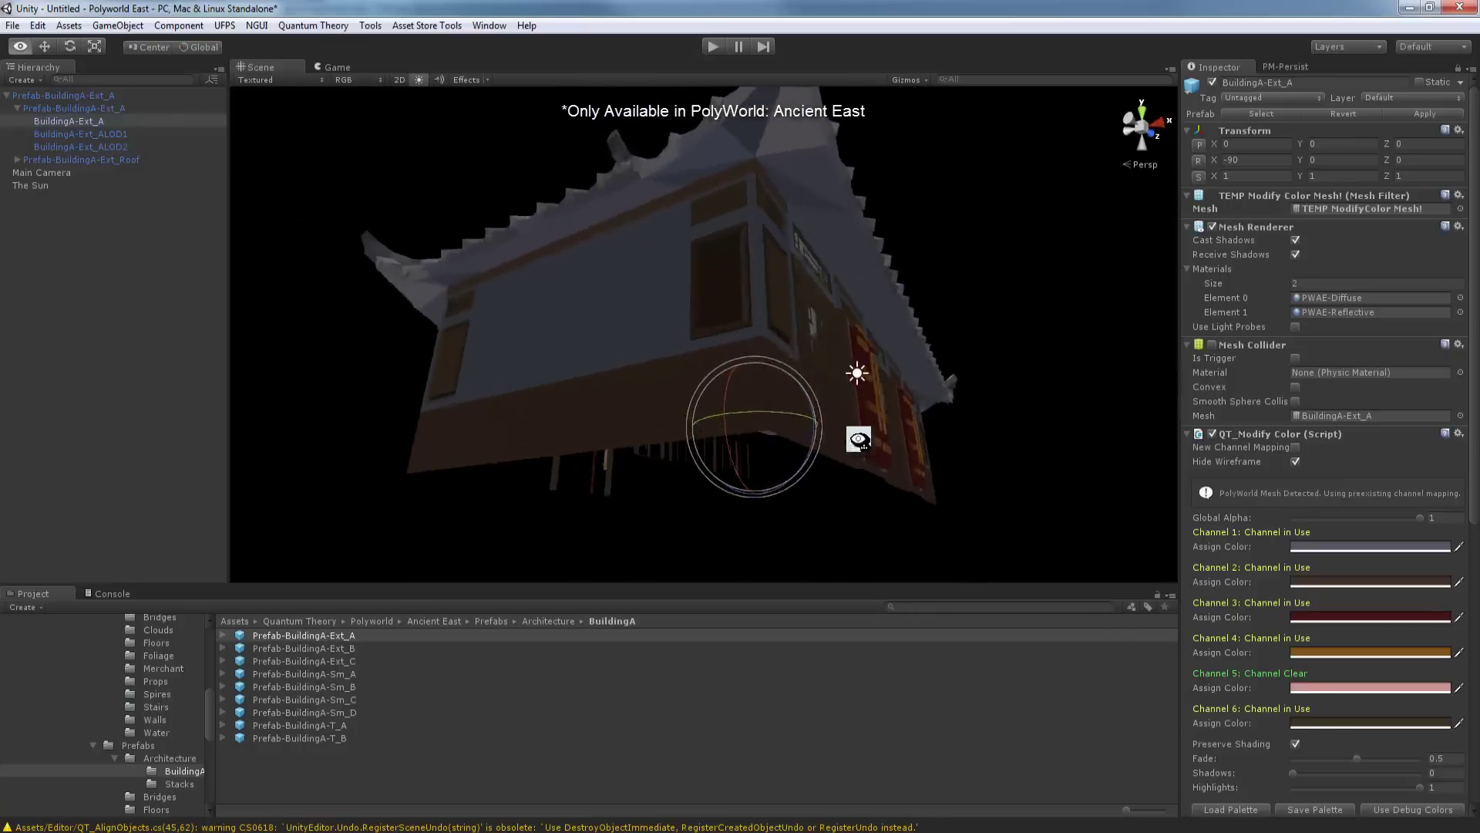
left_click(1355, 723)
left_click_drag(931, 531, 905, 536)
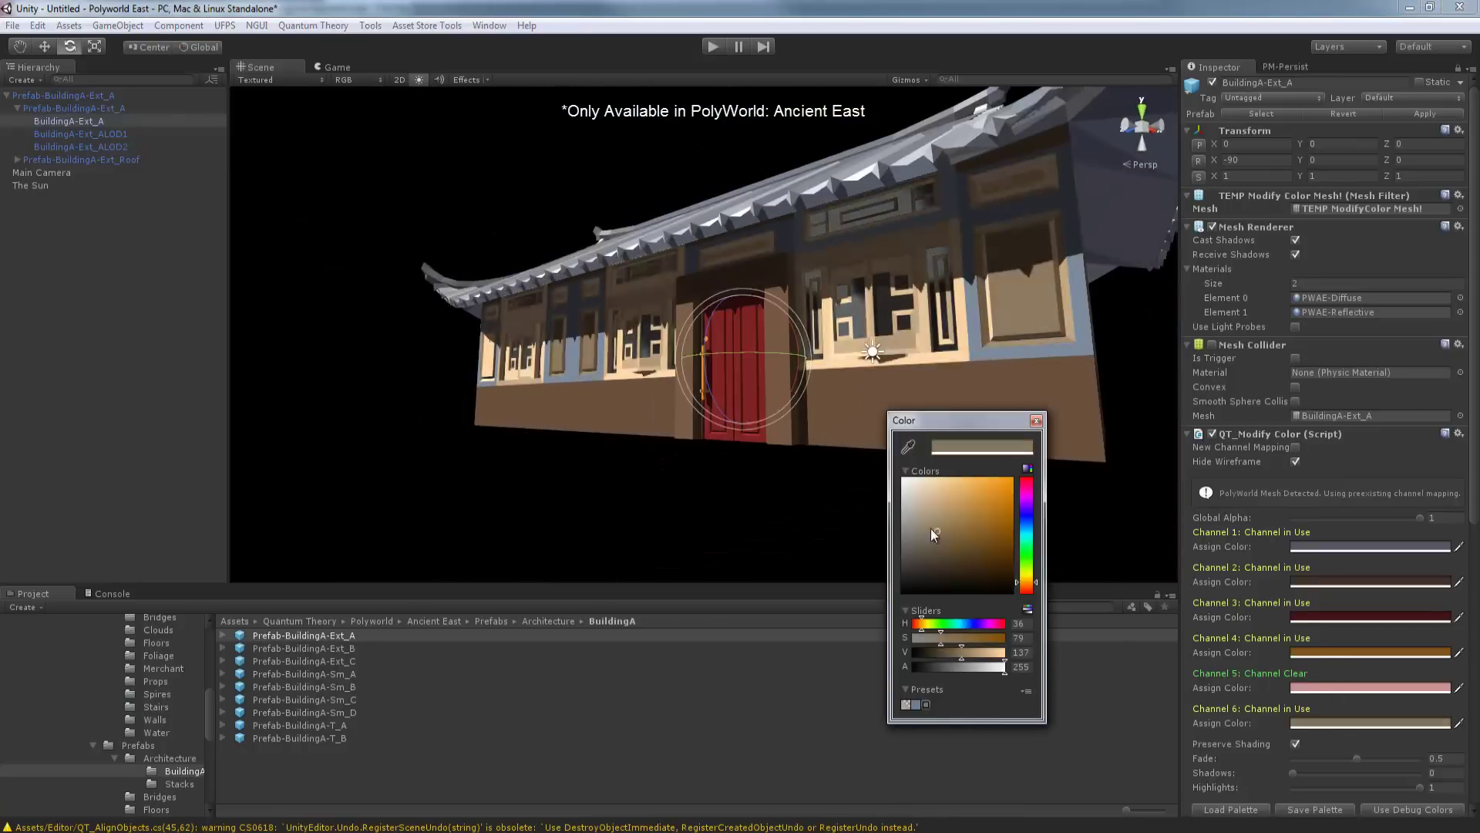
left_click(1036, 421)
left_click_drag(1036, 424, 1311, 605, "alt")
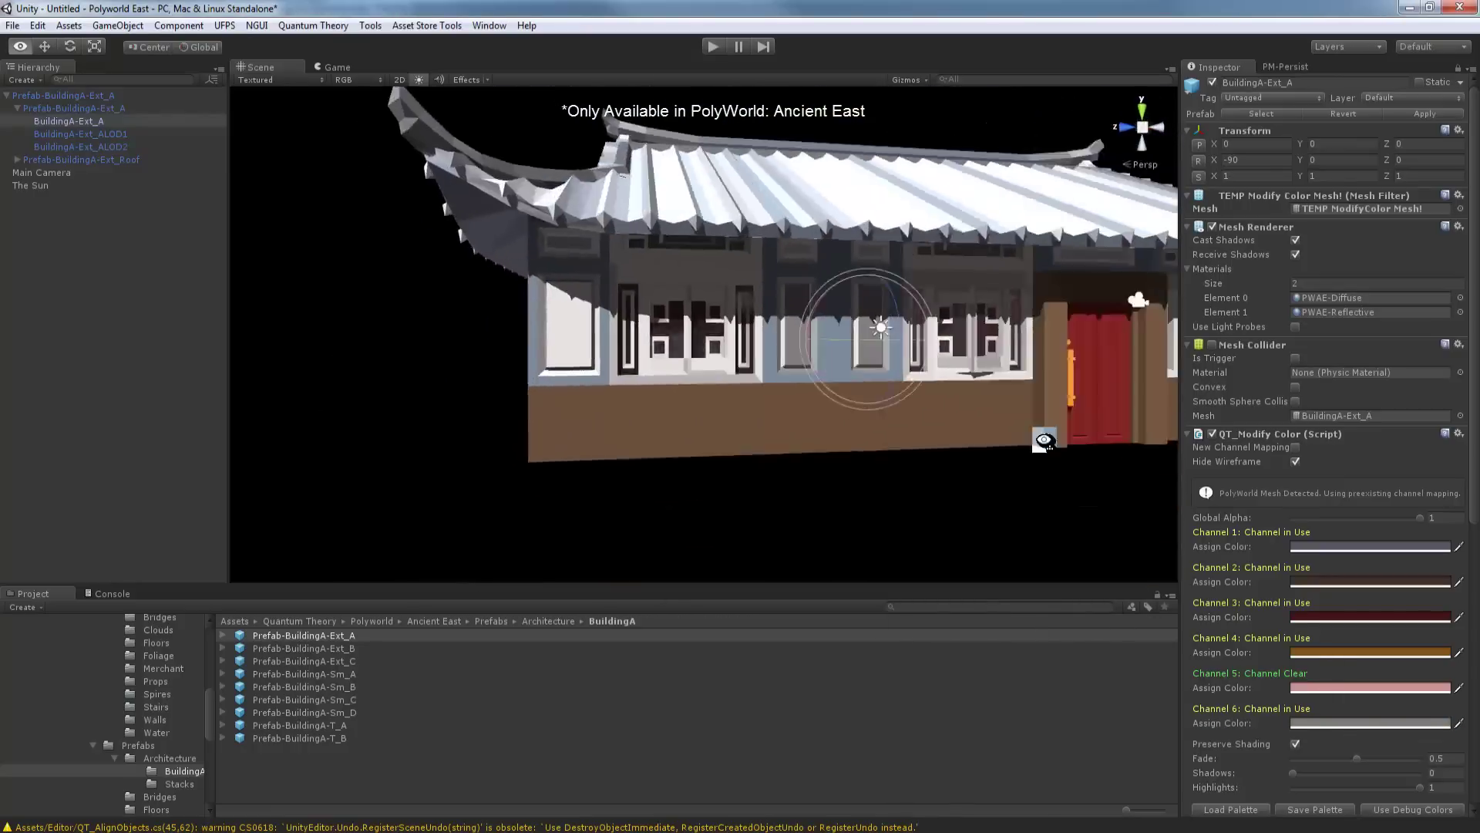
- Change Channel 2's wall colour to a light beige-pink, around H 16, S 58, V 90
left_click(1343, 581)
mouse_move(933, 555)
left_mouse_down()
mouse_move(981, 570)
mouse_move(929, 550)
left_mouse_up()
left_click(1028, 591)
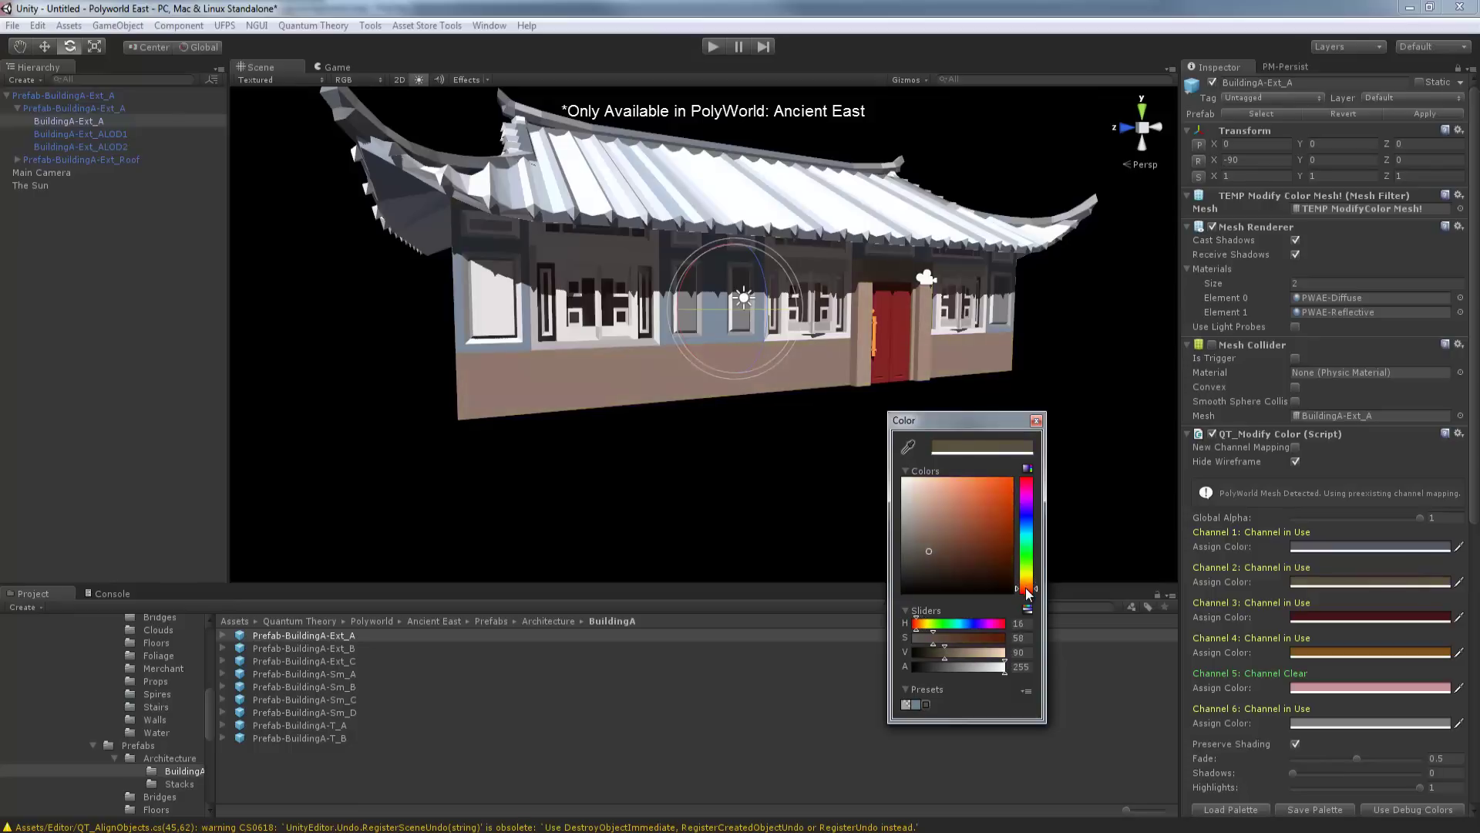
left_click(1036, 422)
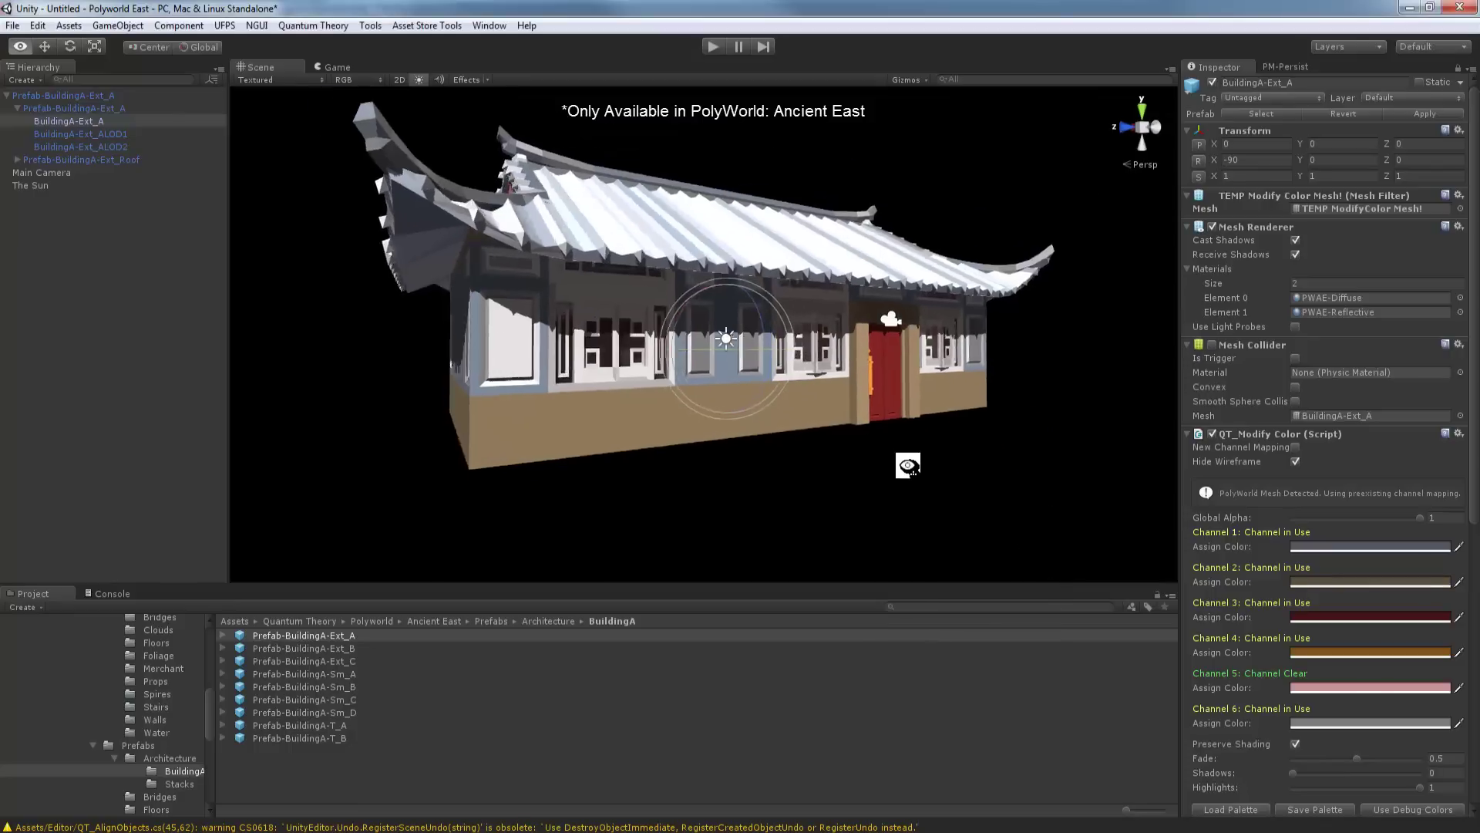
left_click_drag(902, 460, 935, 453, "alt")
scroll(1289, 694, "down", 5)
- Toggle Preserve Shading off and back on, then set Fade to 0.366 and Highlights to 0.866
left_click(1295, 550)
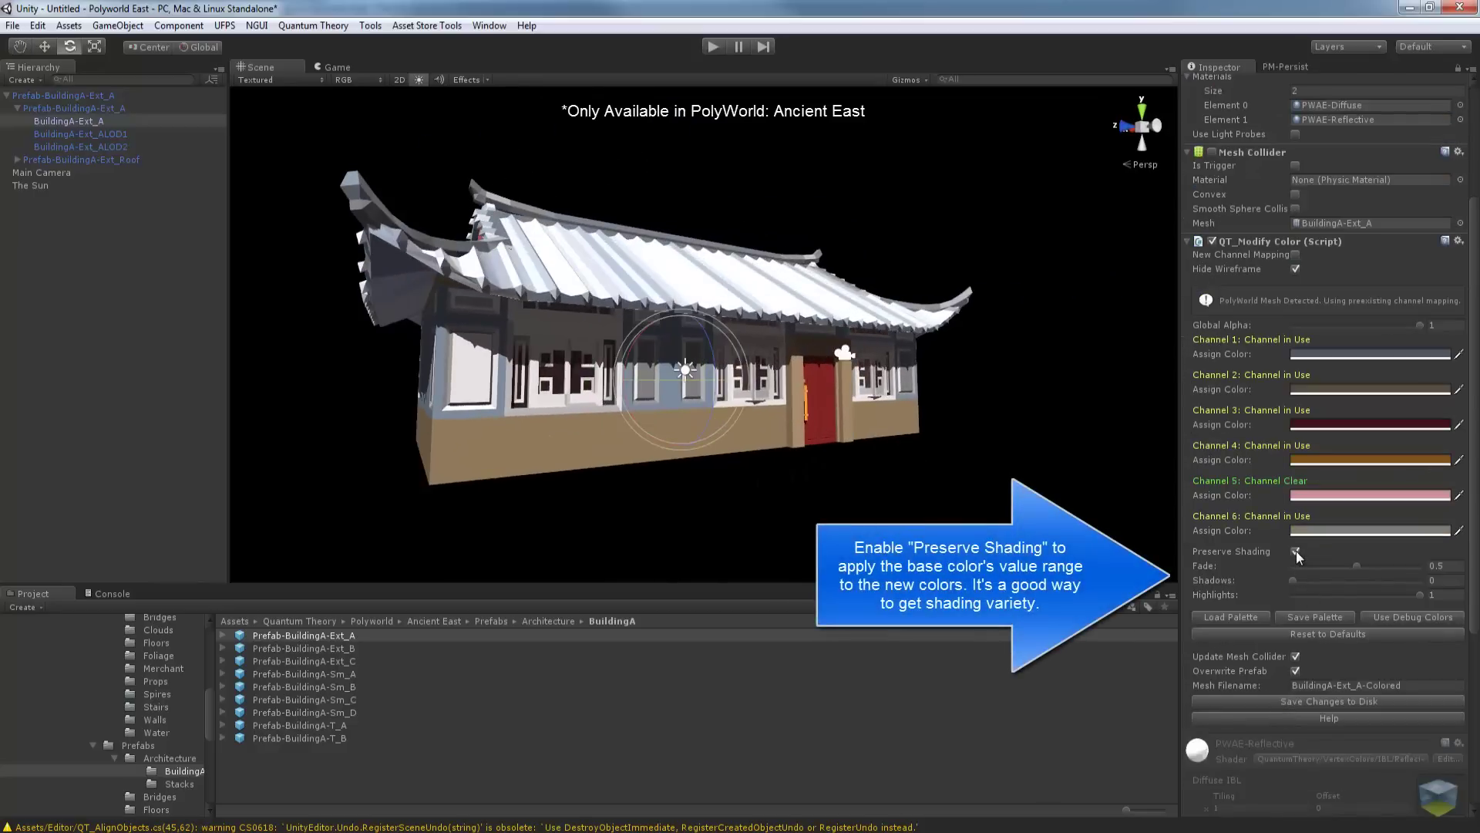
left_click_drag(780, 518, 840, 474, "alt")
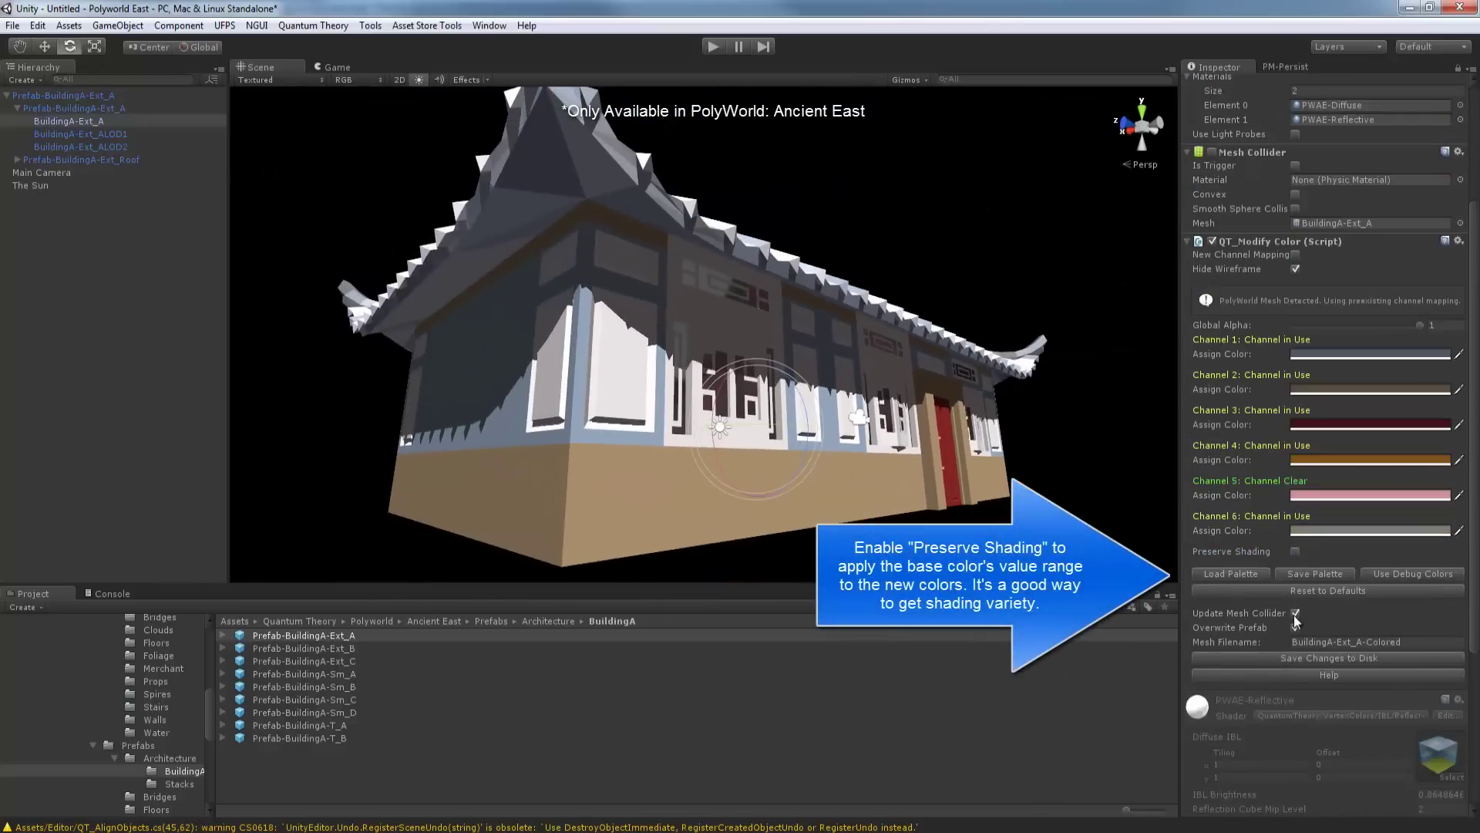
left_click(1295, 550)
mouse_move(1292, 566)
left_mouse_down()
mouse_move(1339, 572)
mouse_move(1294, 584)
left_mouse_up()
left_click_drag(1417, 594, 1403, 594)
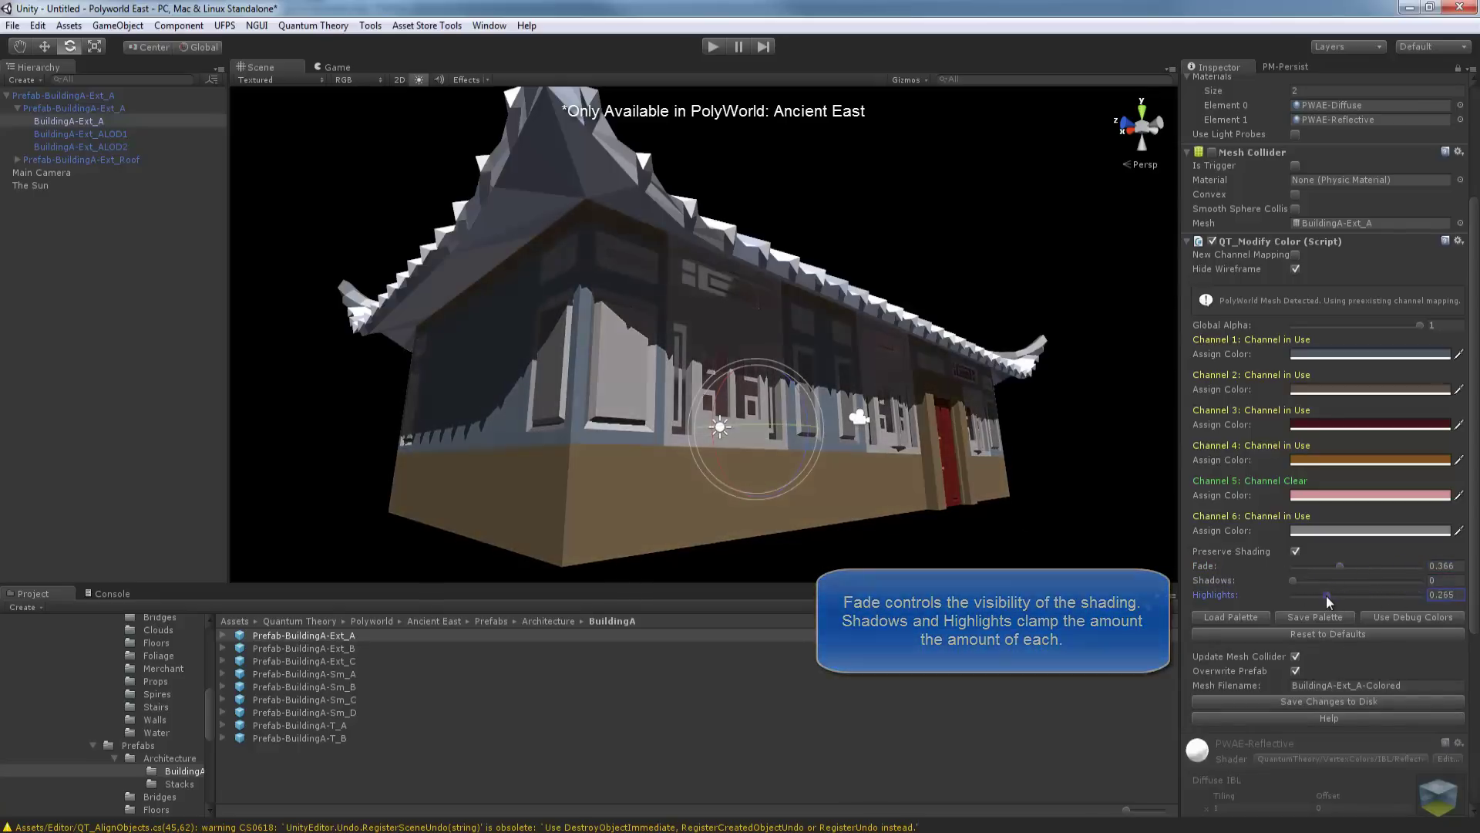
left_click_drag(1040, 458, 944, 457, "alt")
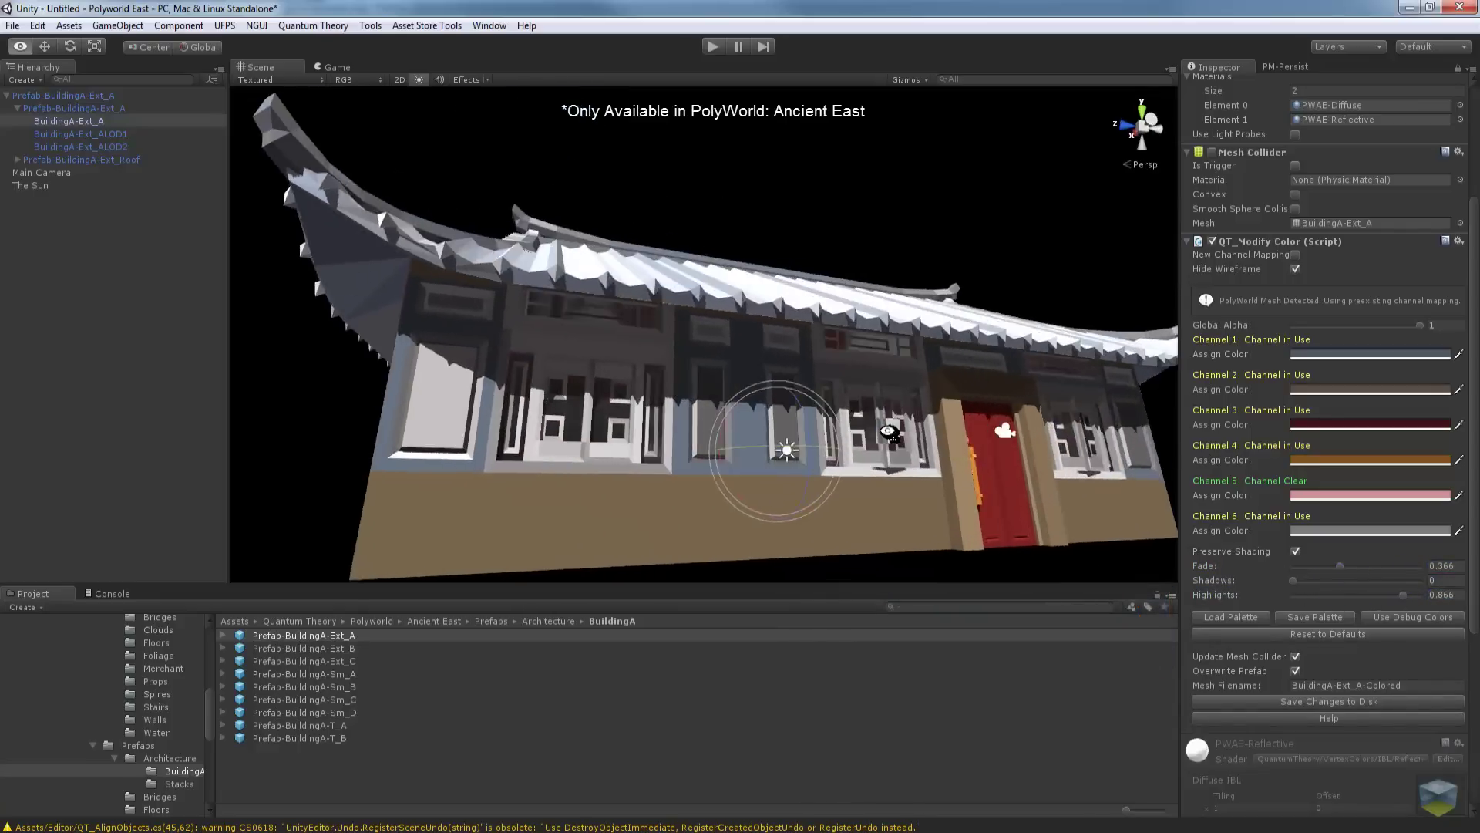
- Save the channel colours as Palette_T in Ancient East > Color Palettes > Architecture
left_click(1326, 620)
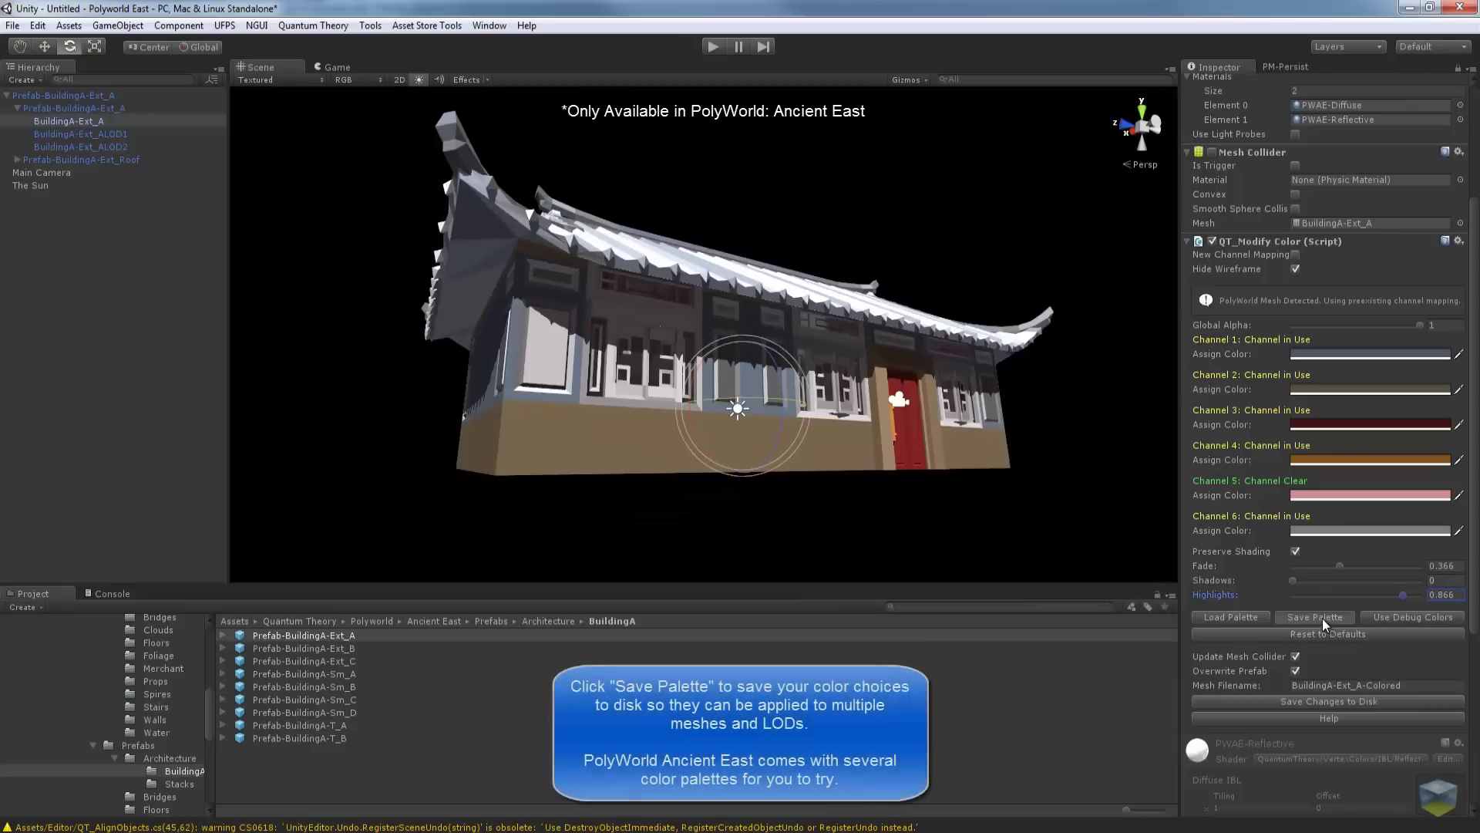
double_click(565, 497)
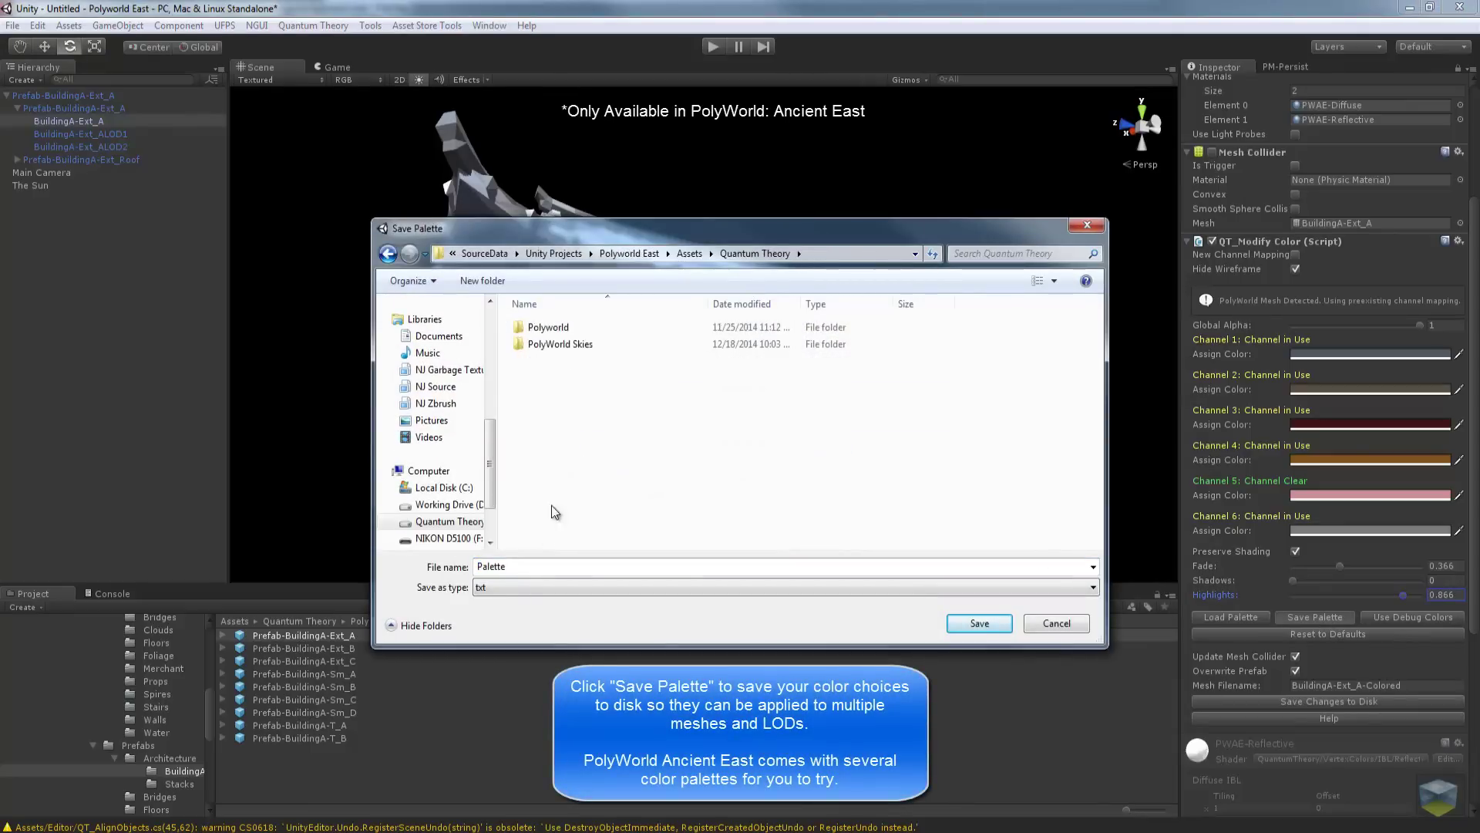
double_click(563, 331)
double_click(555, 328)
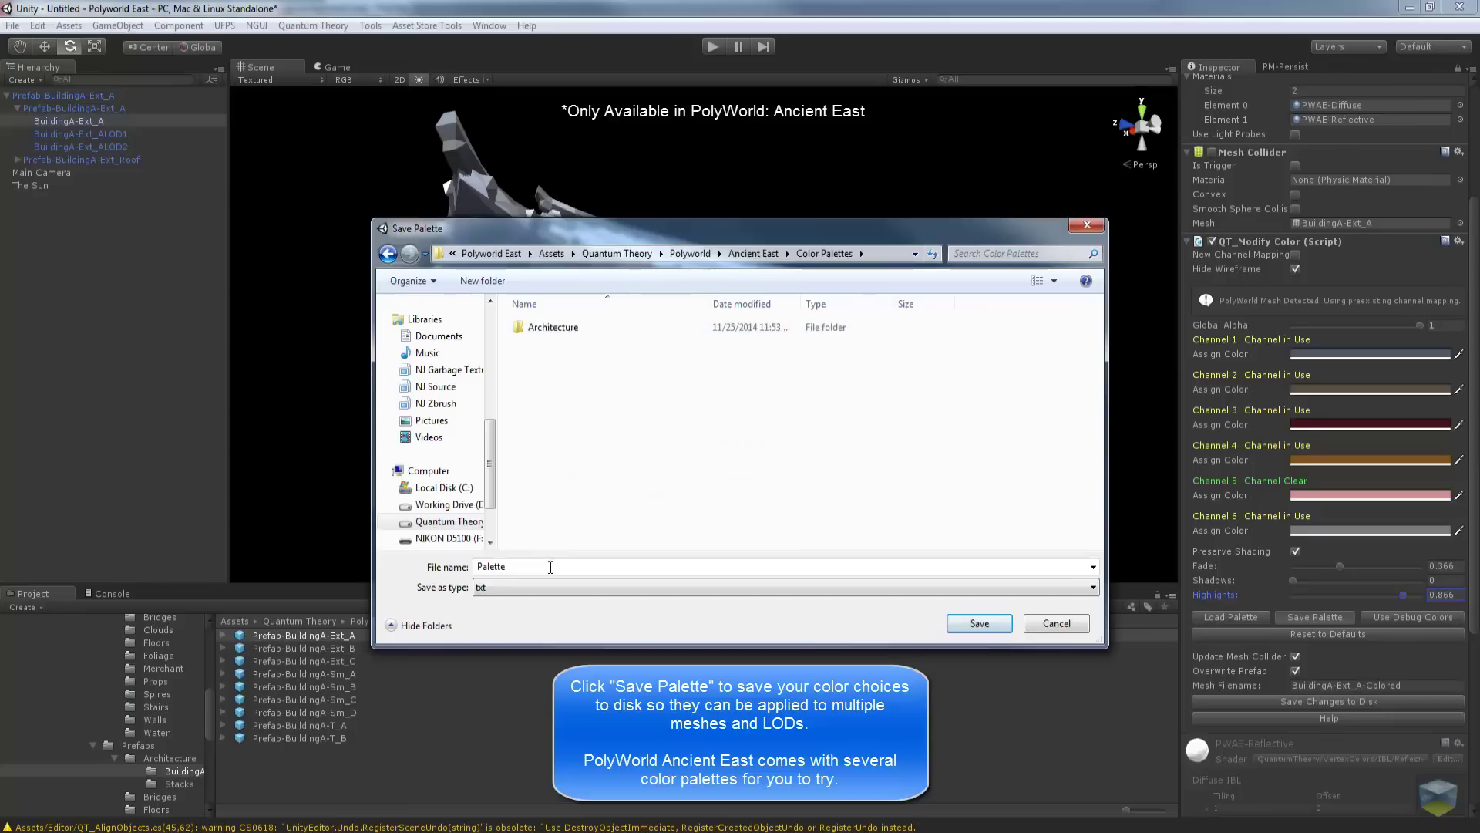
double_click(553, 328)
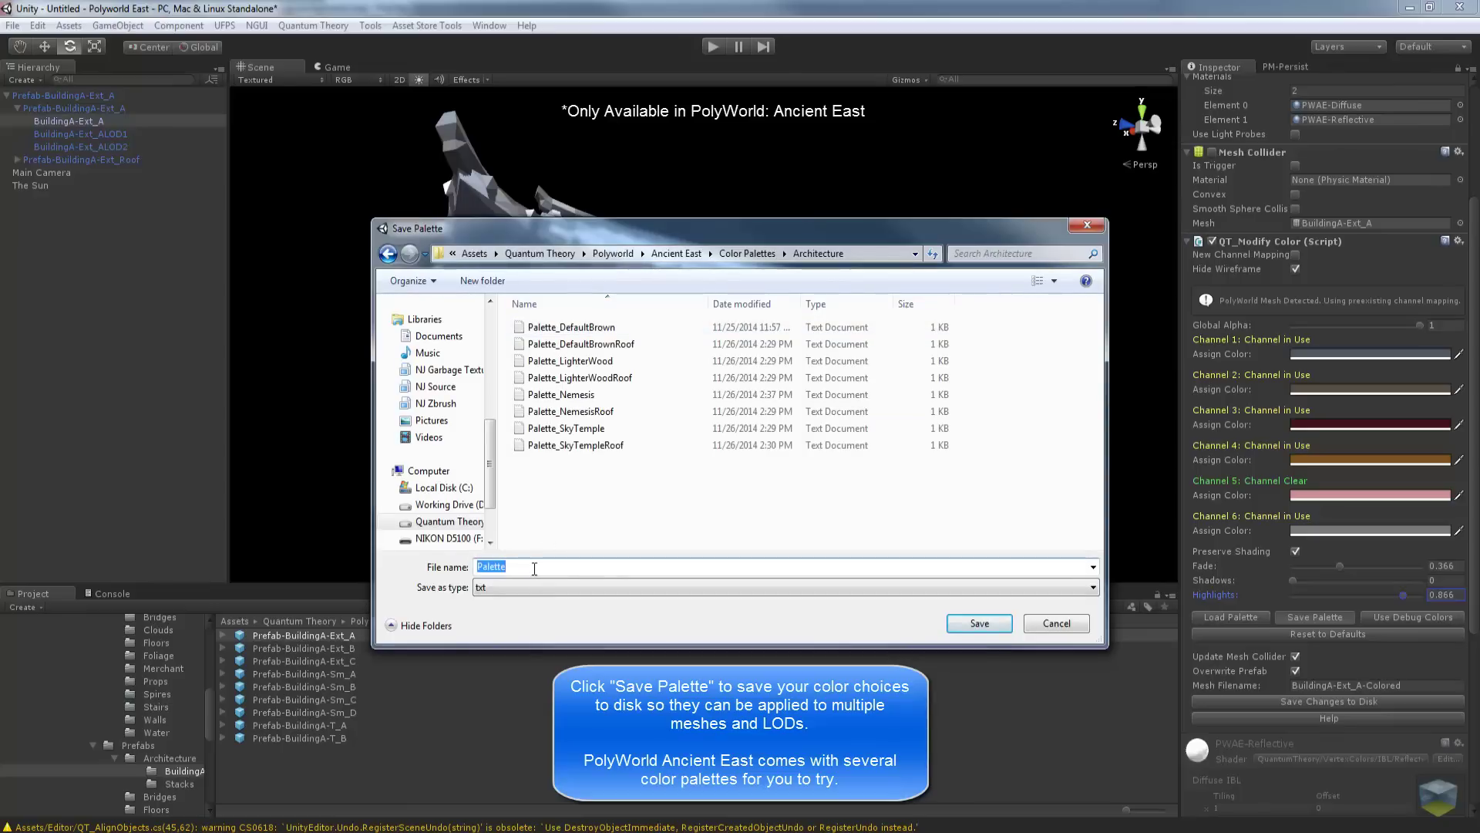
type("_Test")
key("Return")
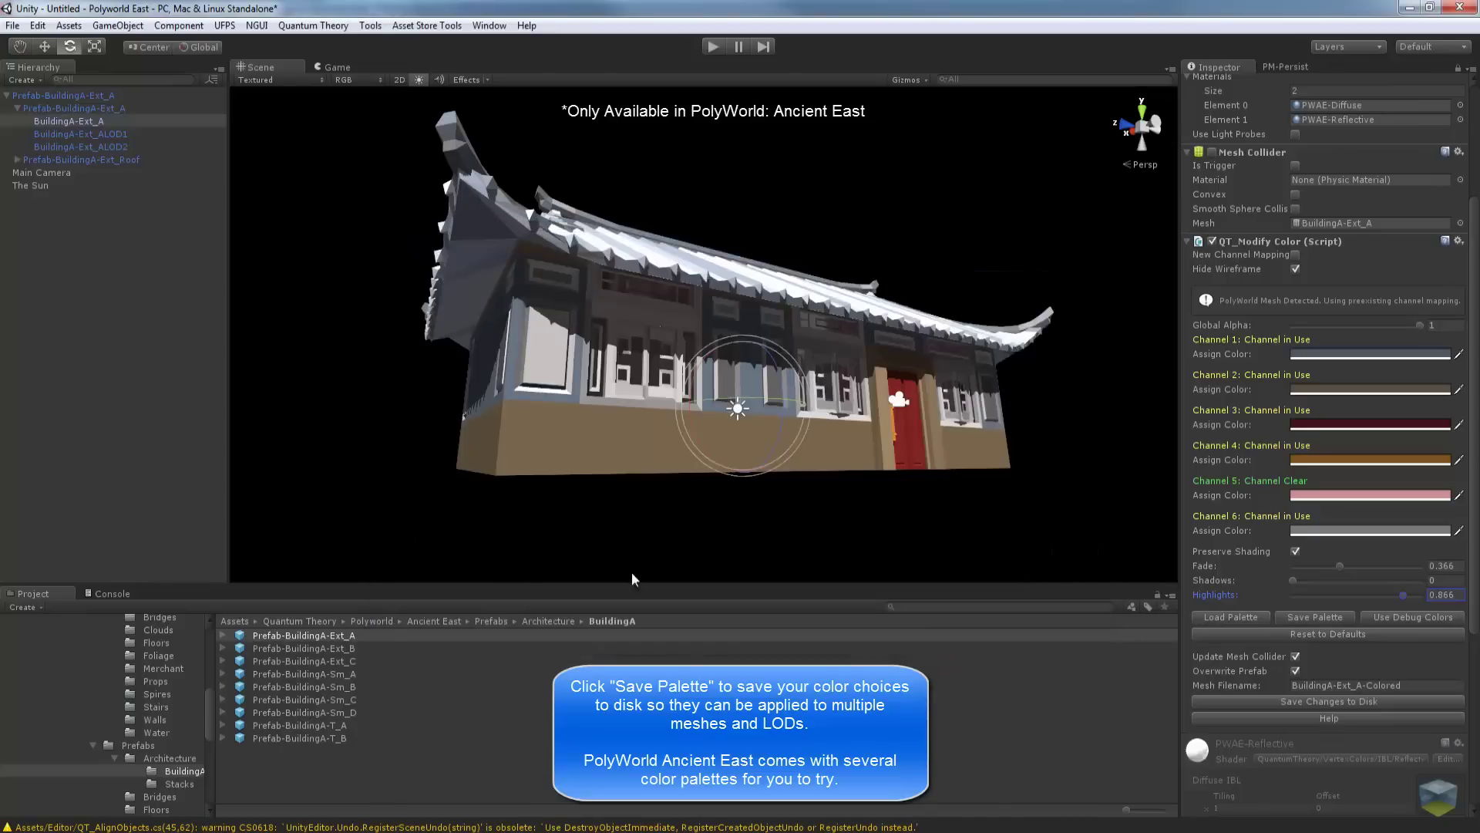
- Load Palette_Nemesis from the Architecture palettes folder onto the building
left_click(1227, 619)
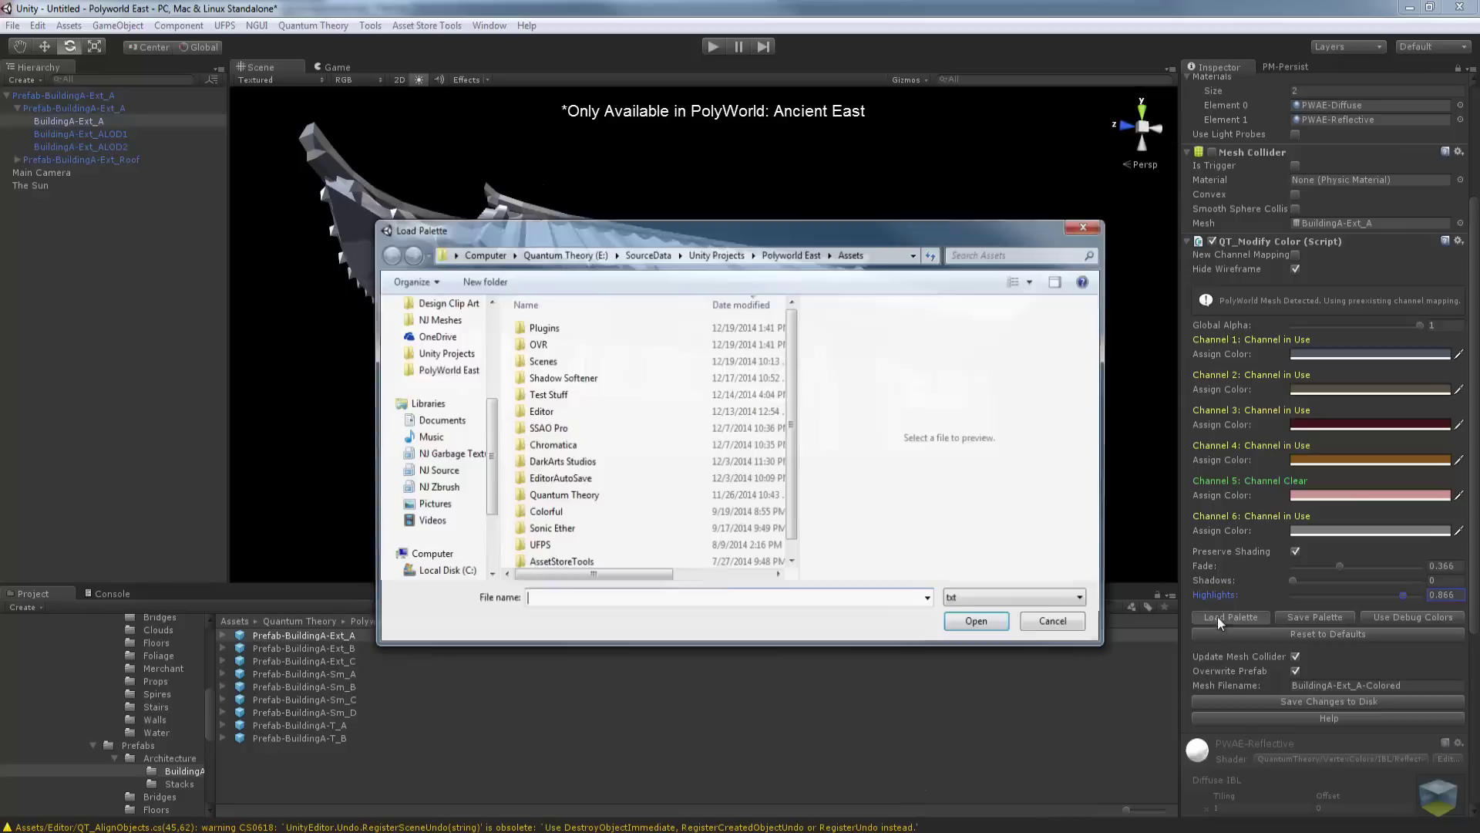
double_click(589, 472)
double_click(557, 330)
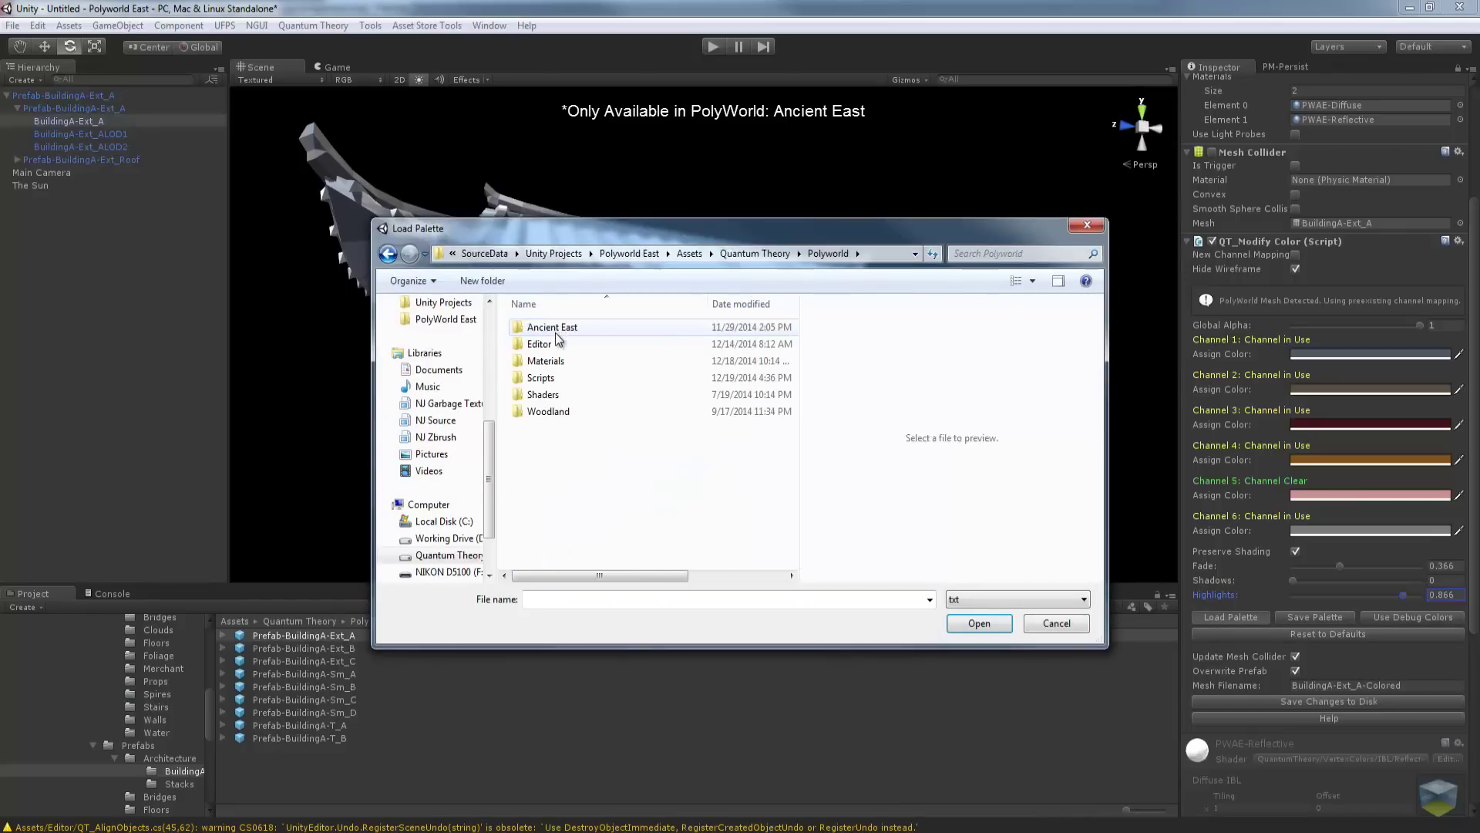
double_click(556, 328)
double_click(558, 328)
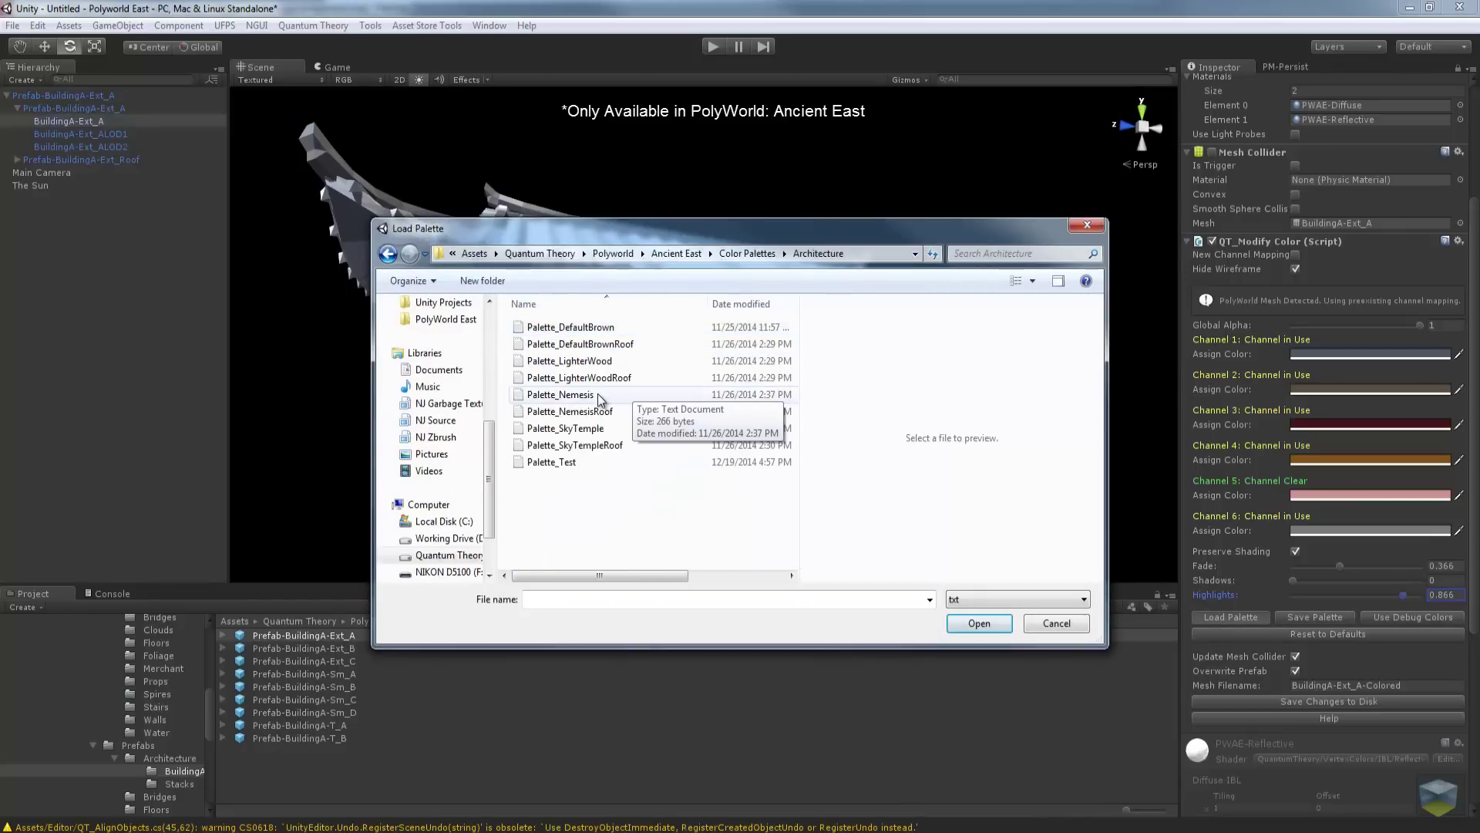
left_click(561, 394)
left_click(976, 623)
- Rotate The Sun light so the building is lit more brightly
mouse_move(744, 472)
left_mouse_down("alt")
mouse_move(1197, 470)
mouse_move(223, 196)
left_mouse_up("alt")
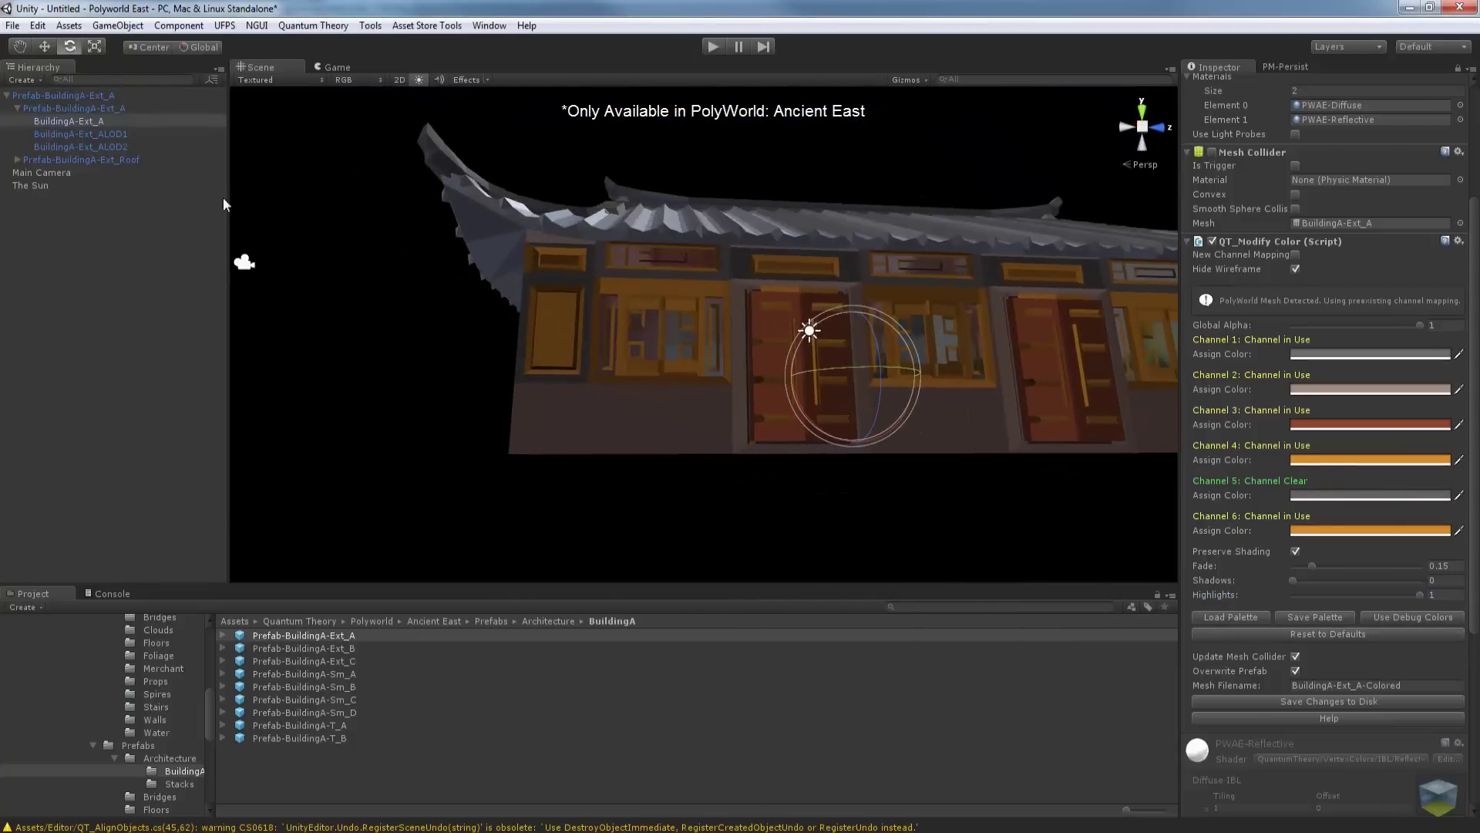
left_click(43, 173)
left_click(35, 185)
left_click_drag(808, 328, 660, 376)
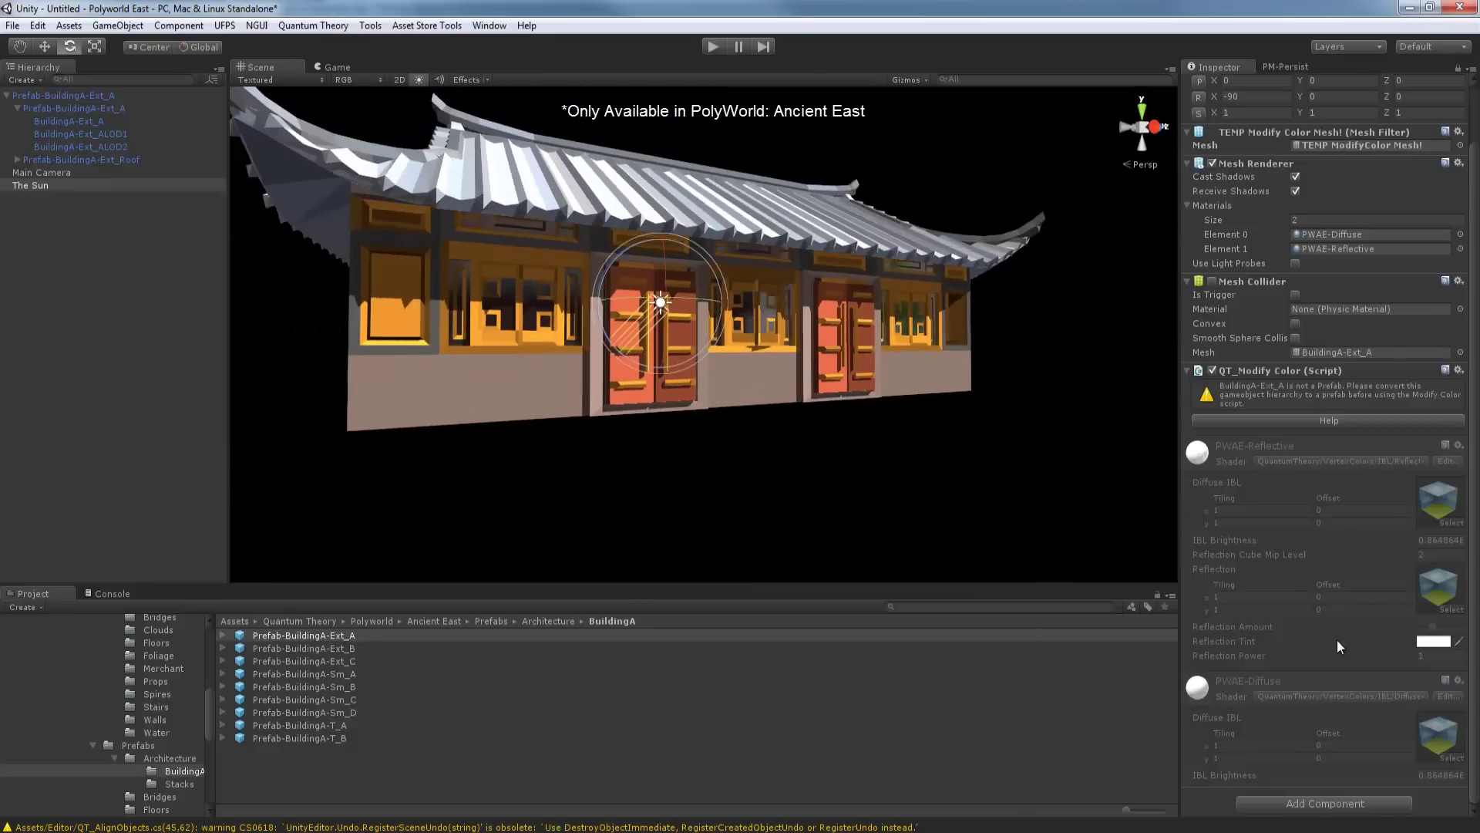
- Reselect BuildingA-Ext_A and load Palette_SkyTemple onto it
left_click(928, 374)
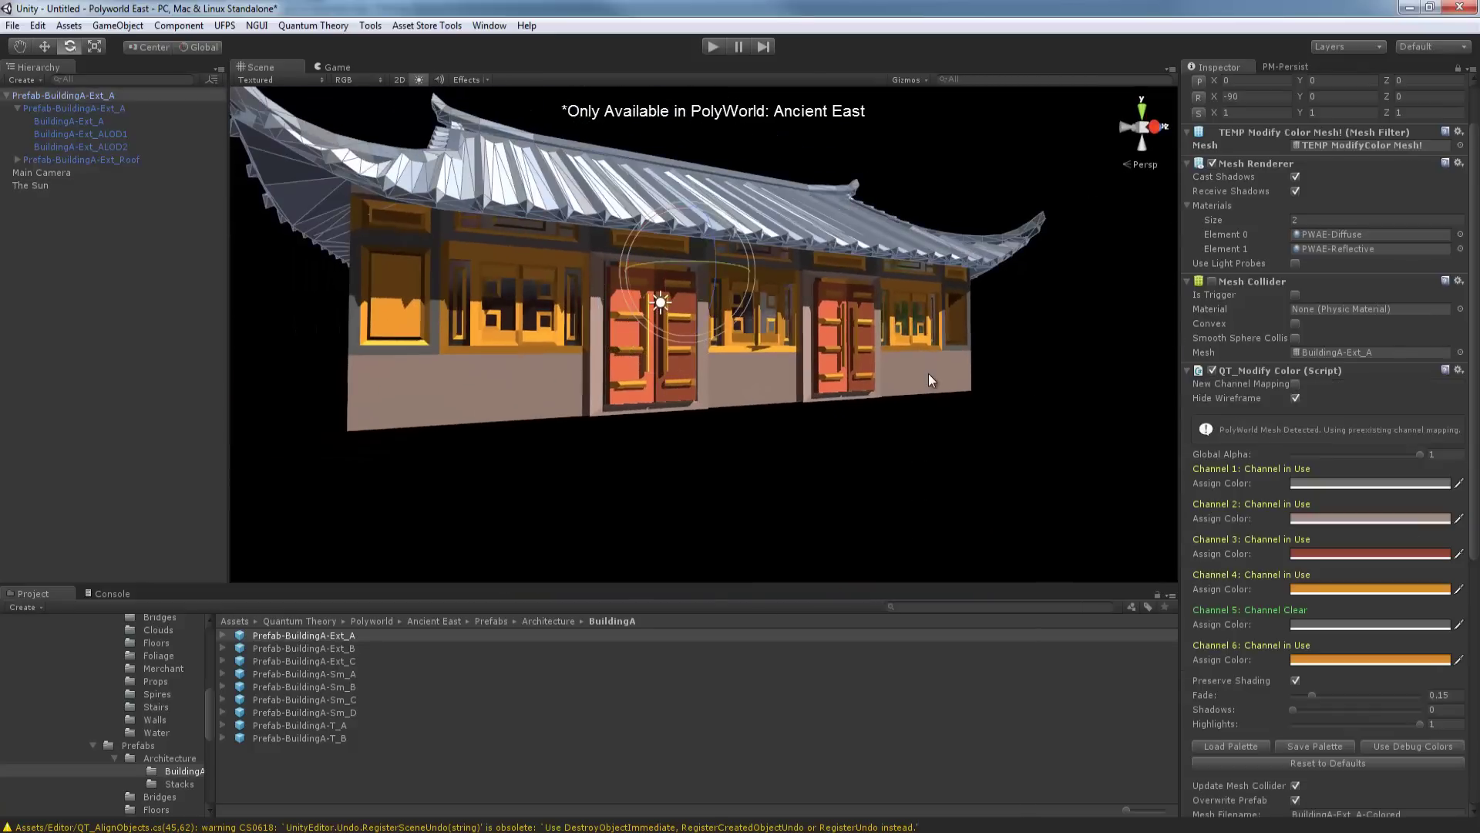
left_click(1245, 748)
double_click(574, 494)
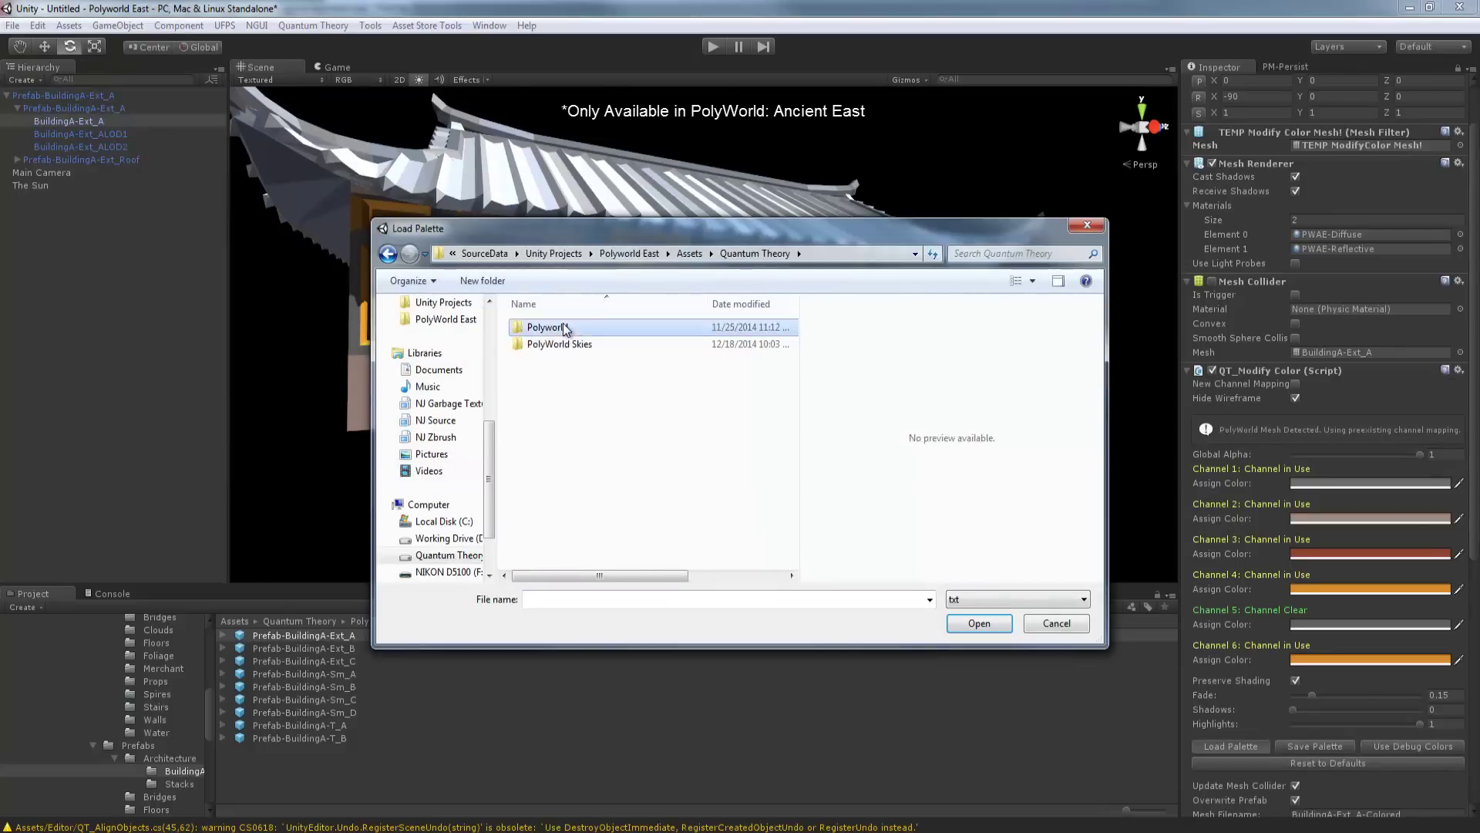
double_click(565, 329)
double_click(565, 328)
double_click(565, 328)
double_click(565, 328)
left_click(595, 432)
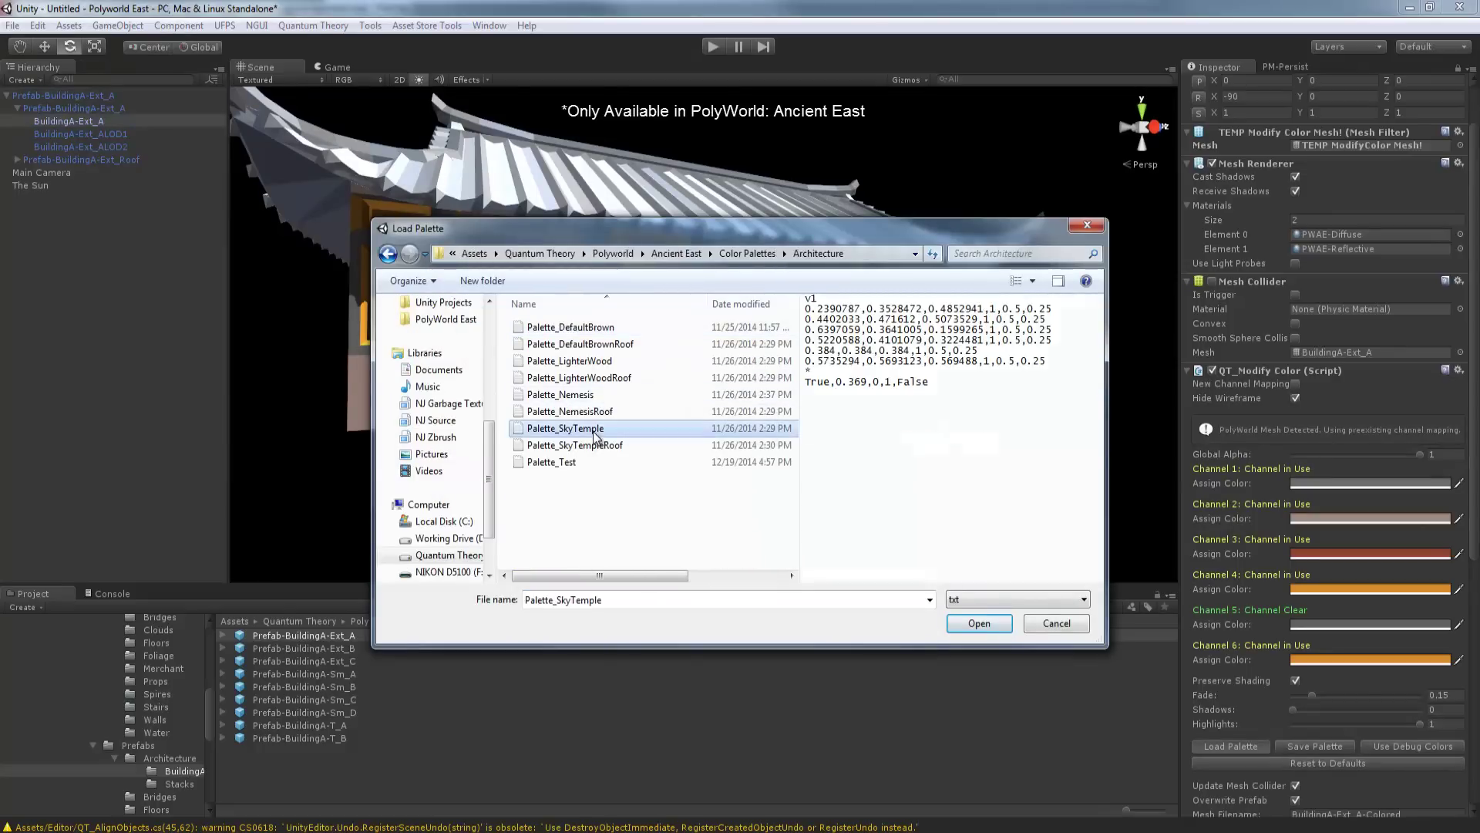
left_click(973, 624)
left_click_drag(694, 505, 861, 461, "alt")
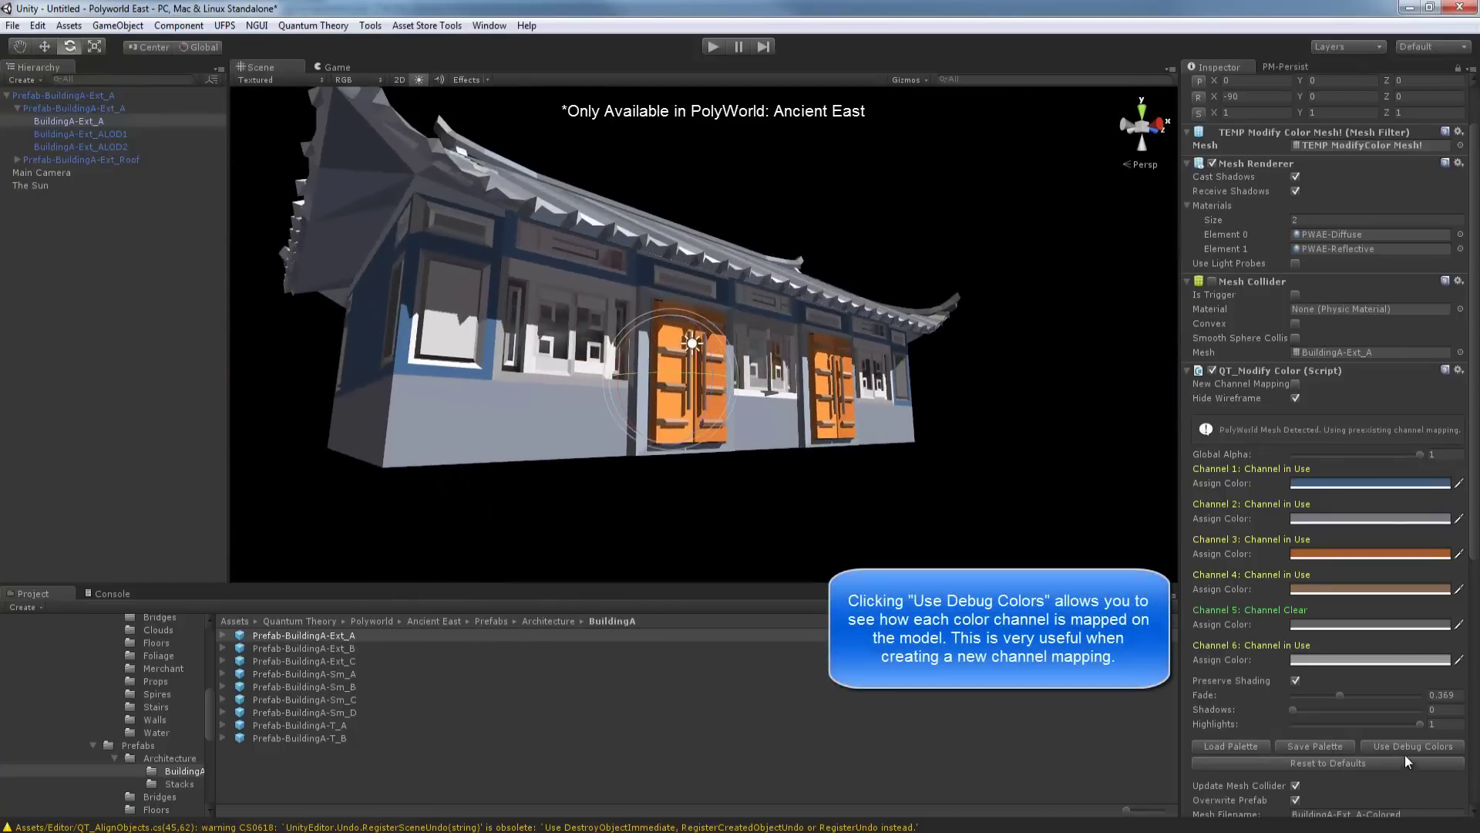
- Turn on Use Debug Colors to show each channel in a distinct colour
left_click(1411, 746)
mouse_move(1080, 478)
left_mouse_down("alt")
mouse_move(856, 458)
mouse_move(894, 397)
mouse_move(771, 453)
left_mouse_up("alt")
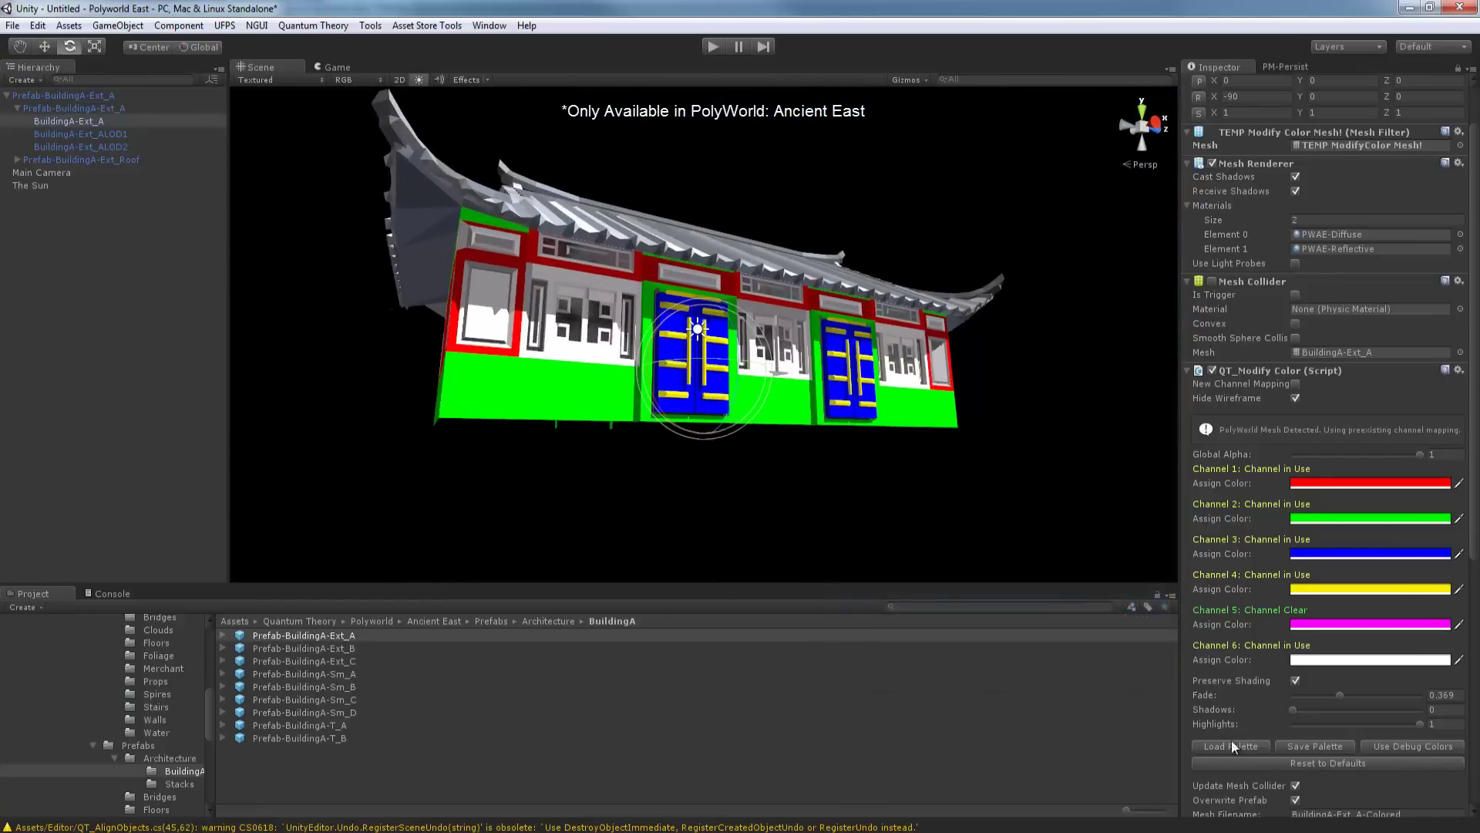
scroll(1234, 740, "down", 3)
- Load Palette_LighterWood from the Architecture palettes folder onto the building
left_click(1231, 650)
type("q")
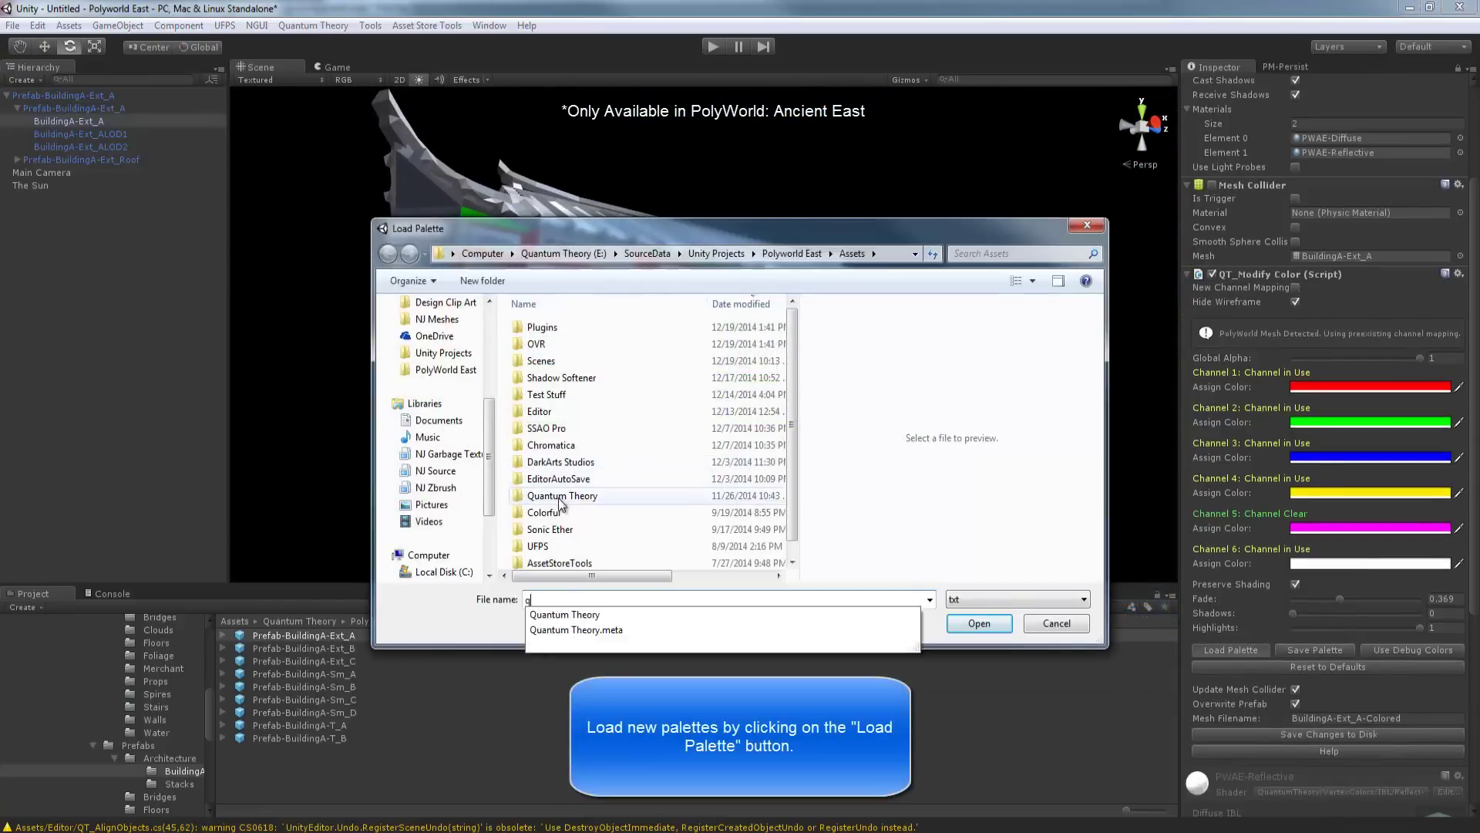
double_click(563, 488)
double_click(538, 331)
double_click(538, 327)
double_click(538, 327)
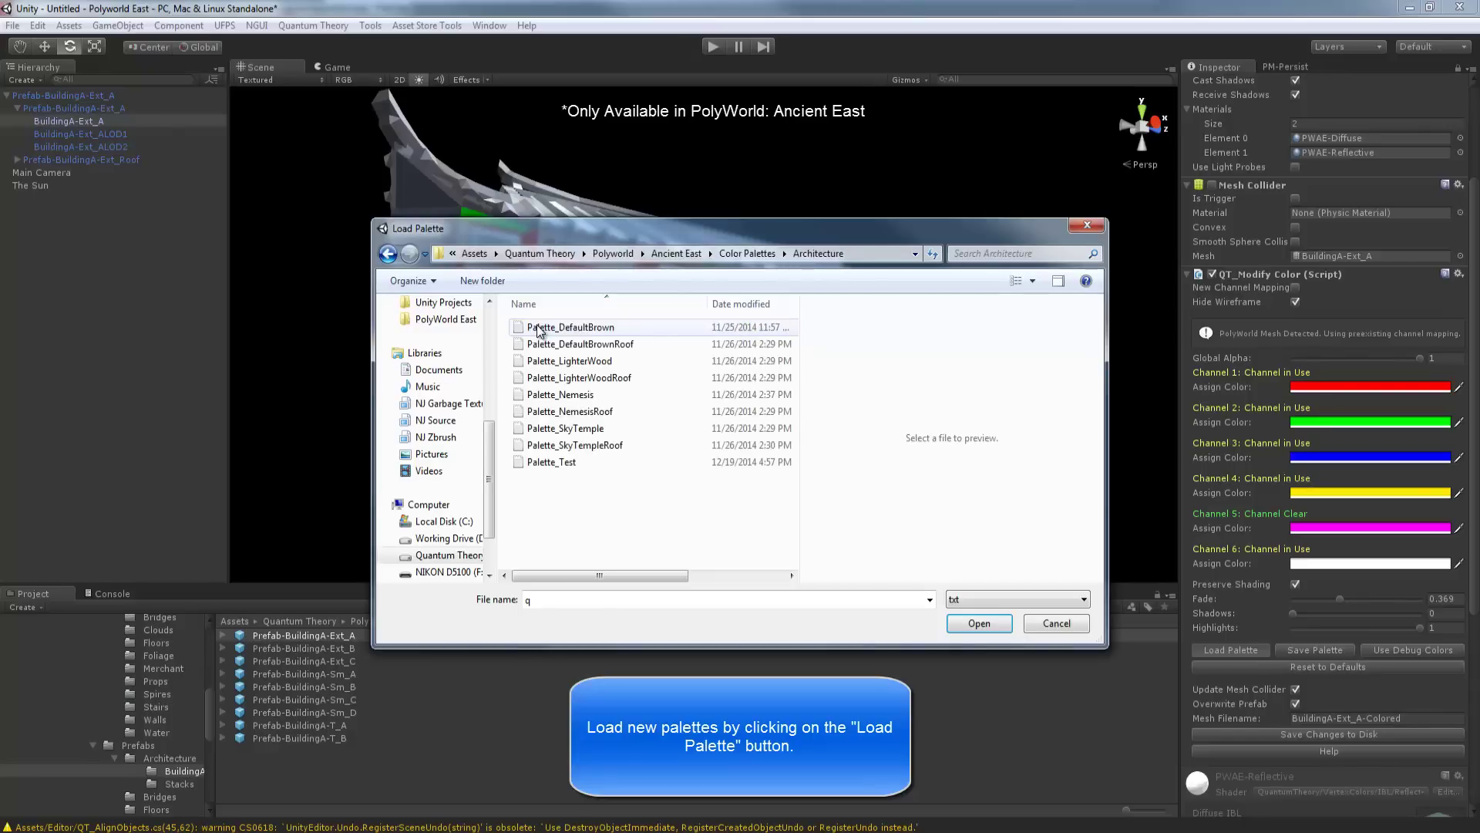
left_click(589, 362)
left_click(979, 623)
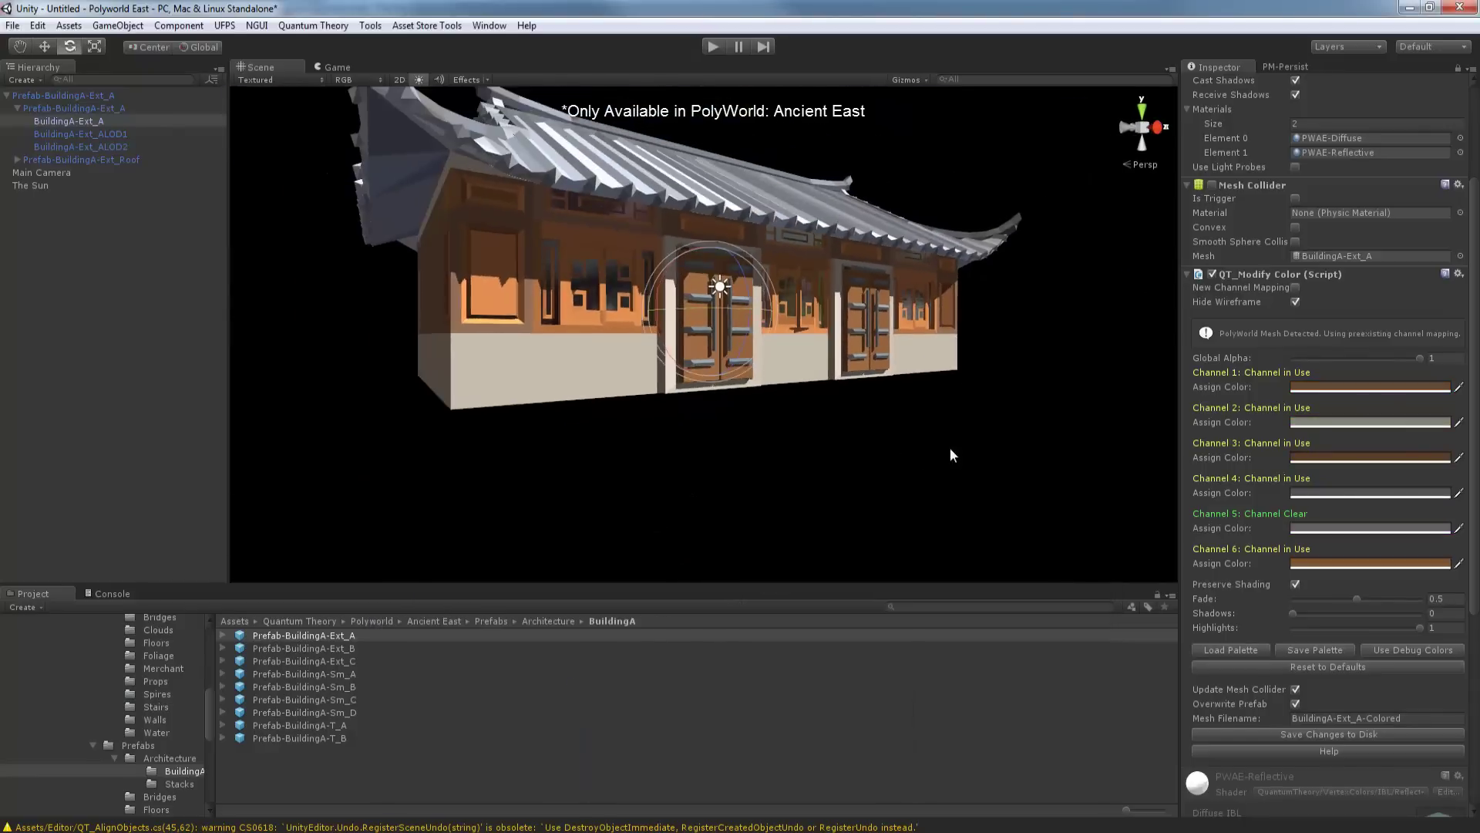
left_click(1030, 387)
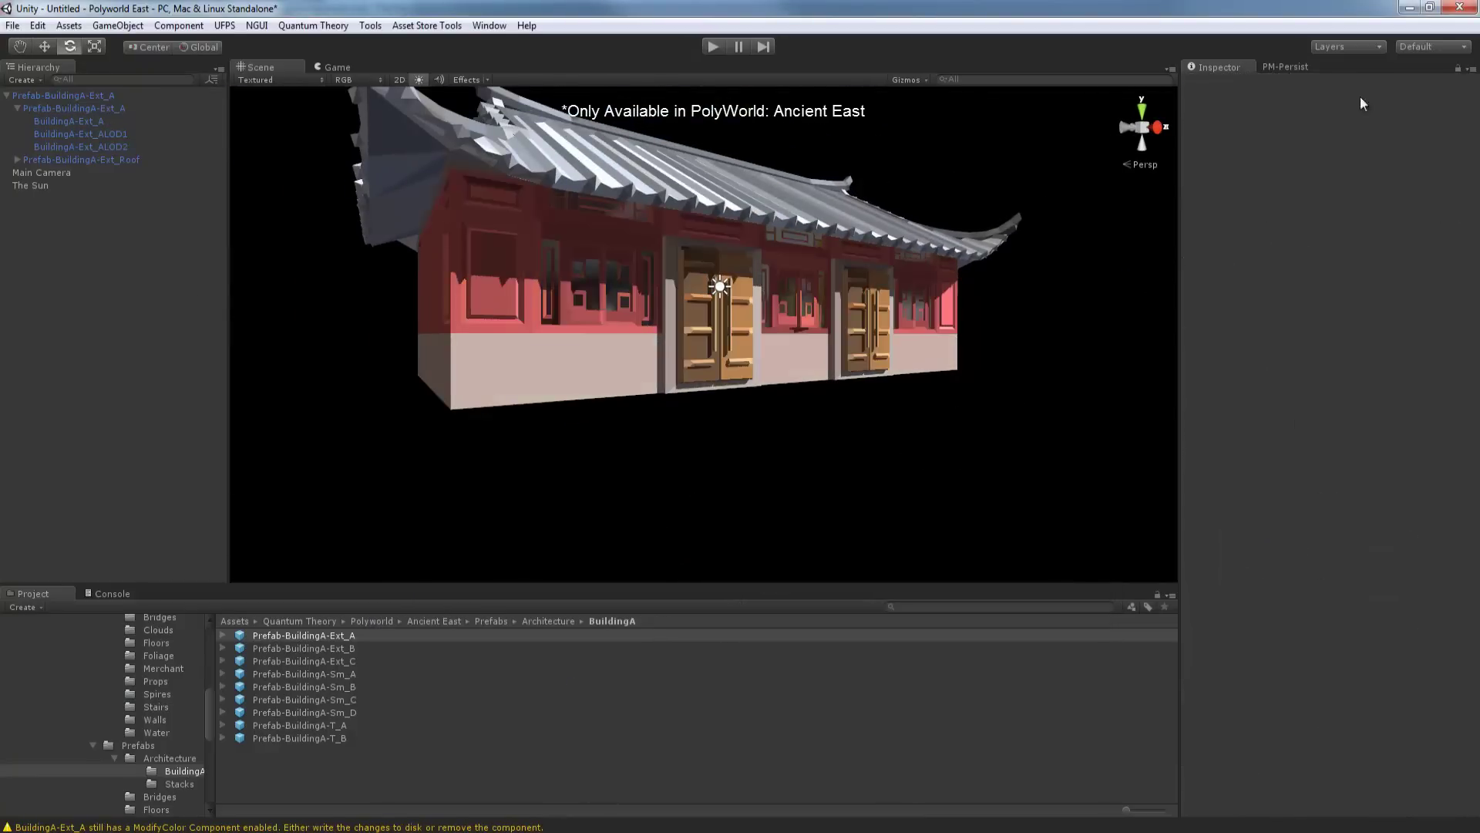
right_click_drag(1076, 347, 886, 331)
- Select the original building's BuildingA-Ext_Roof piece and add a QT_Modify Color component to it
left_click(69, 121)
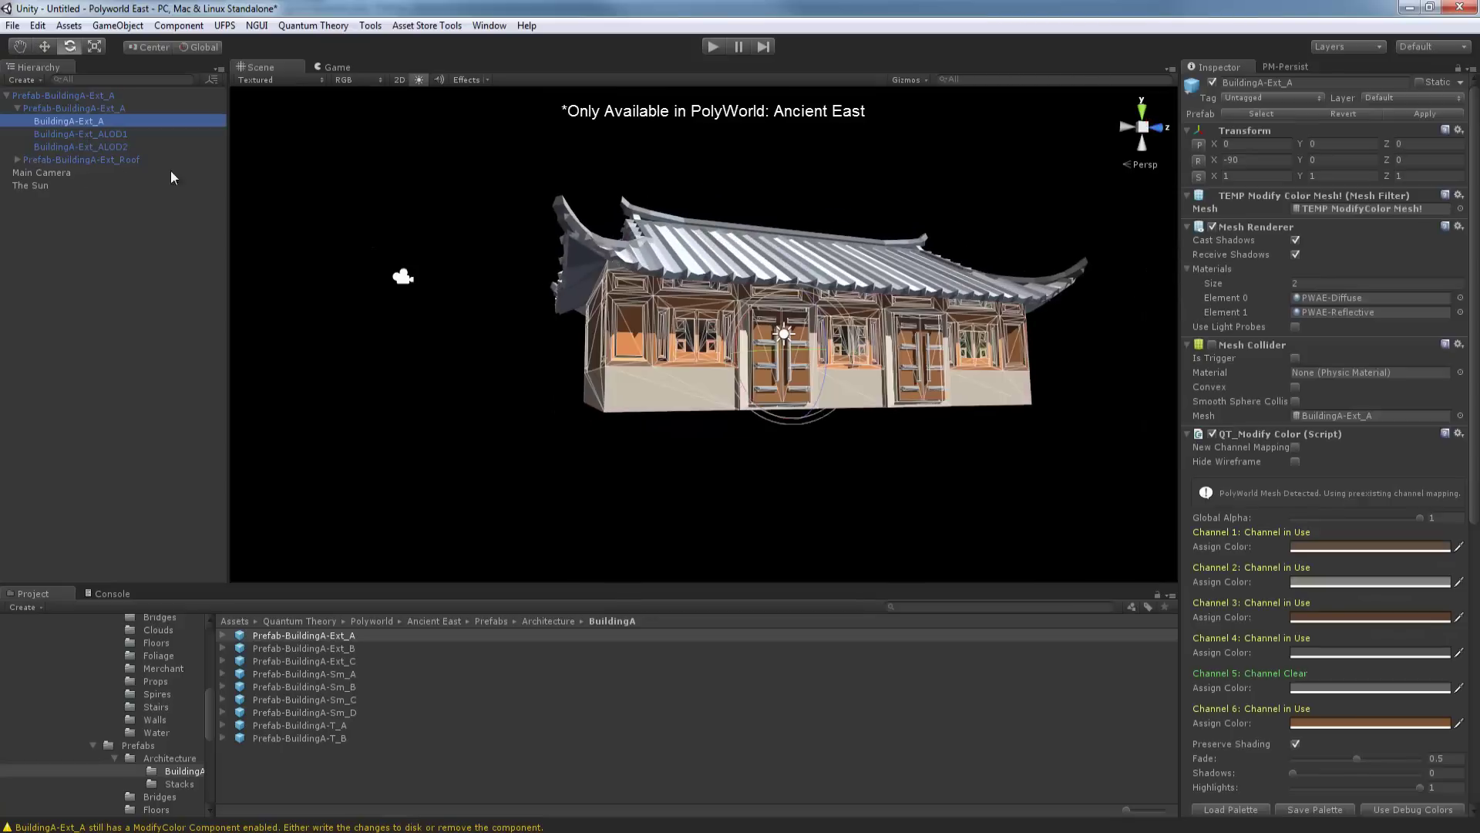
right_click_drag(660, 347, 821, 377)
right_click_drag(713, 270, 653, 256)
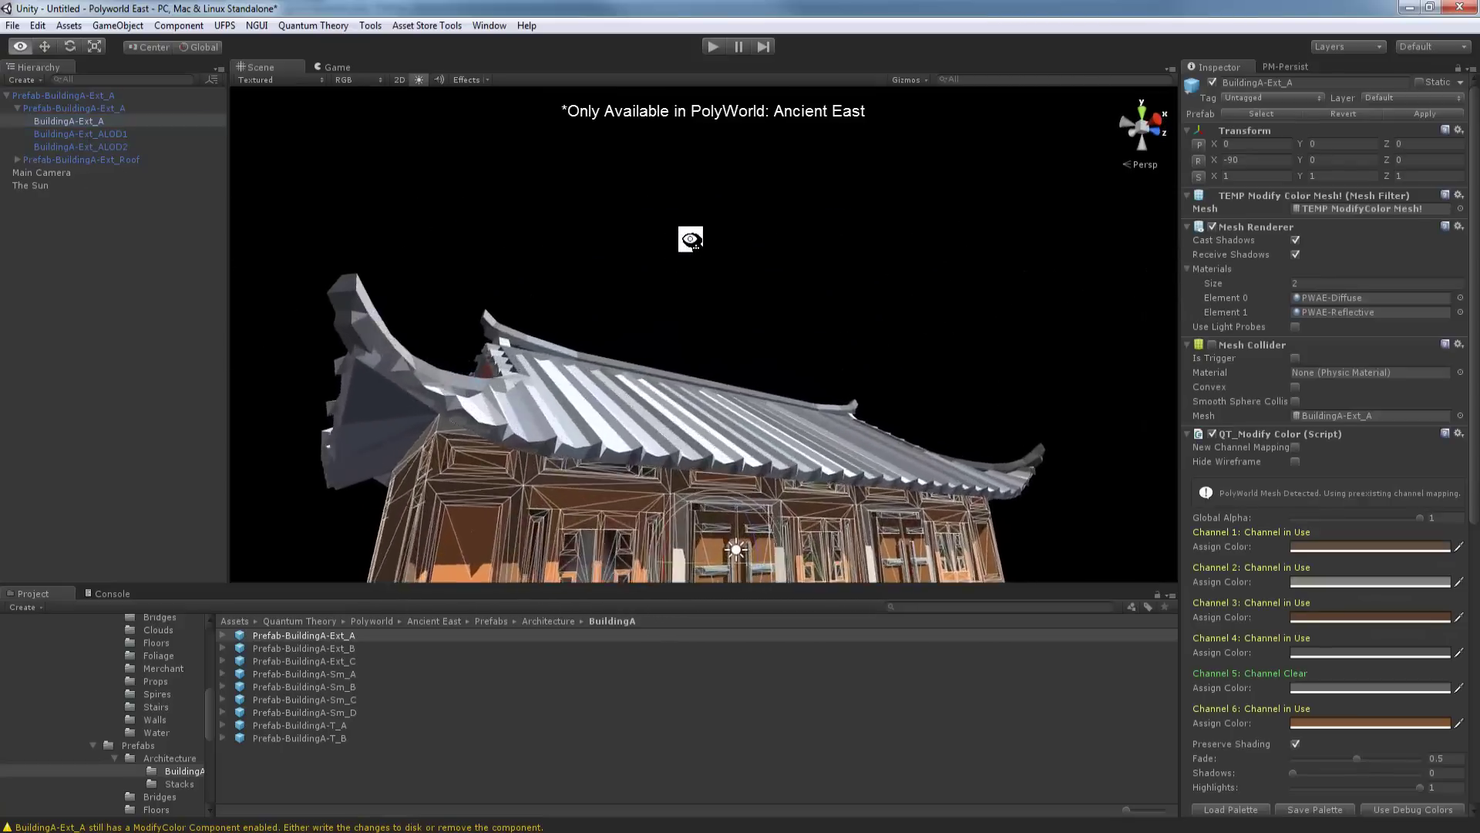
left_click(653, 257)
left_click(1308, 549)
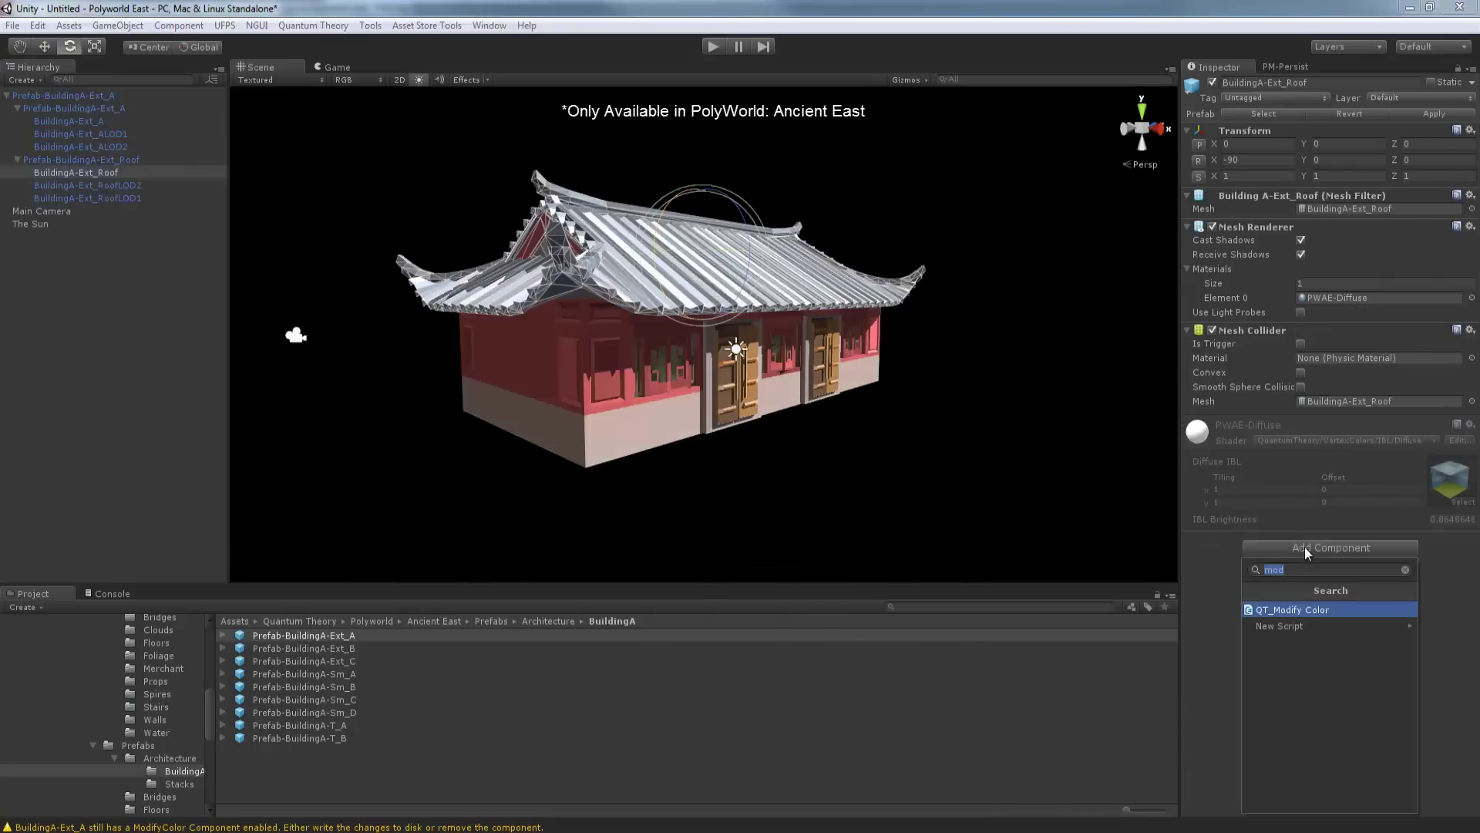
left_click(1308, 613)
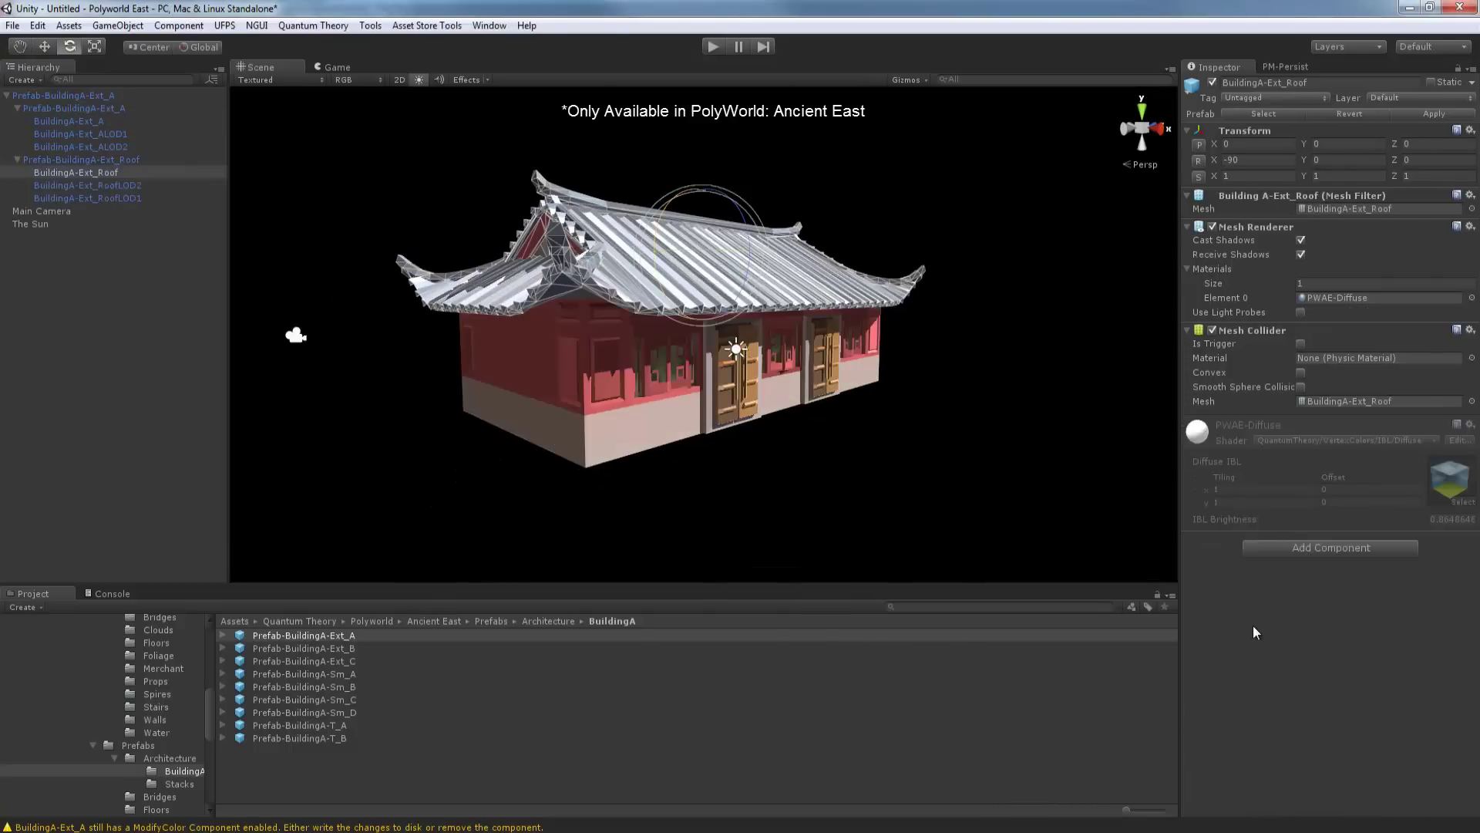
- Load Palette_LighterWoodRoof from the Color Palettes/Architecture folder onto the roof
scroll(1242, 645, "down", 3)
left_click(1231, 650)
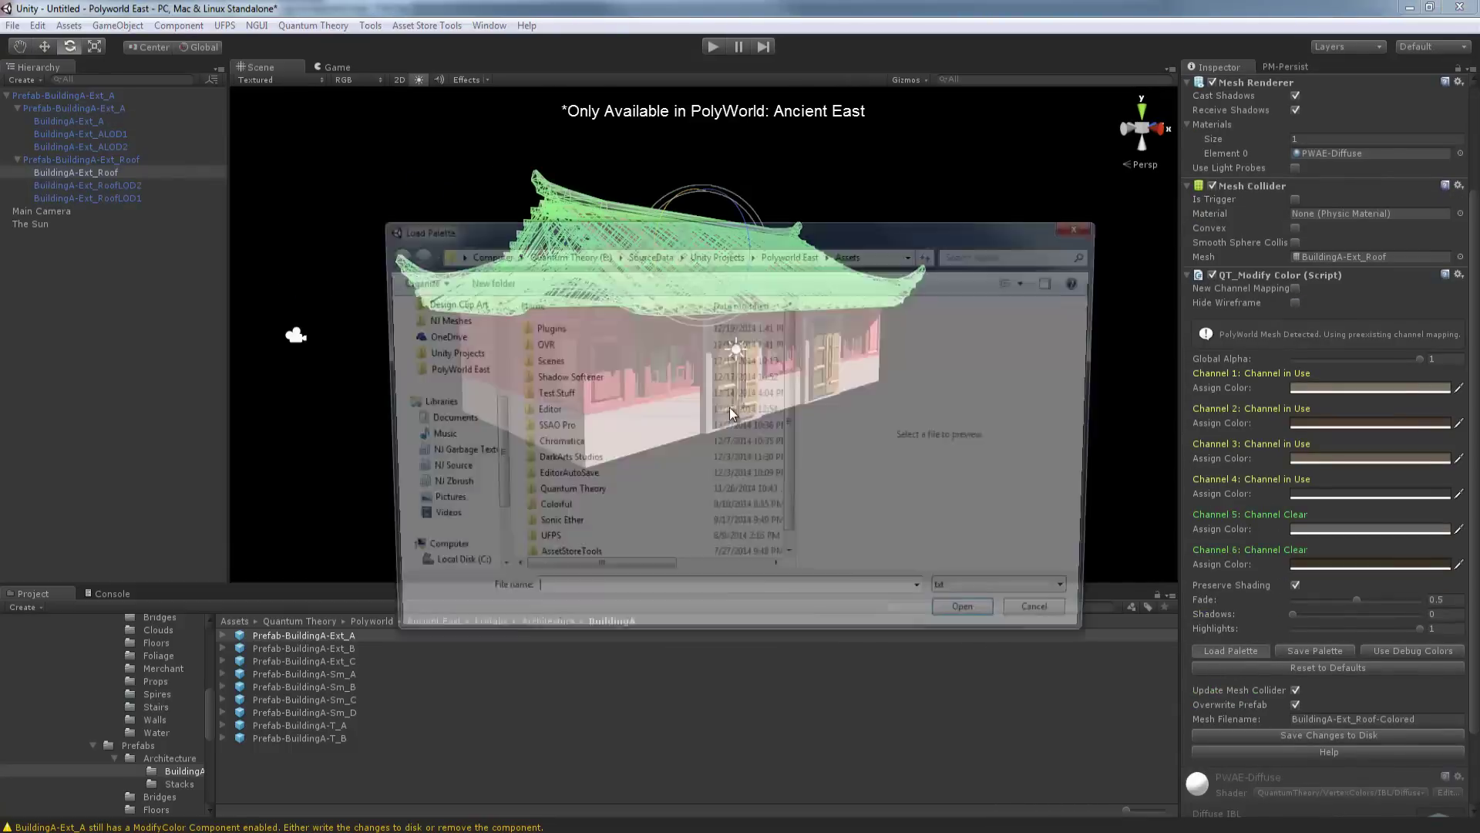
type("q")
double_click(584, 498)
double_click(553, 331)
double_click(554, 332)
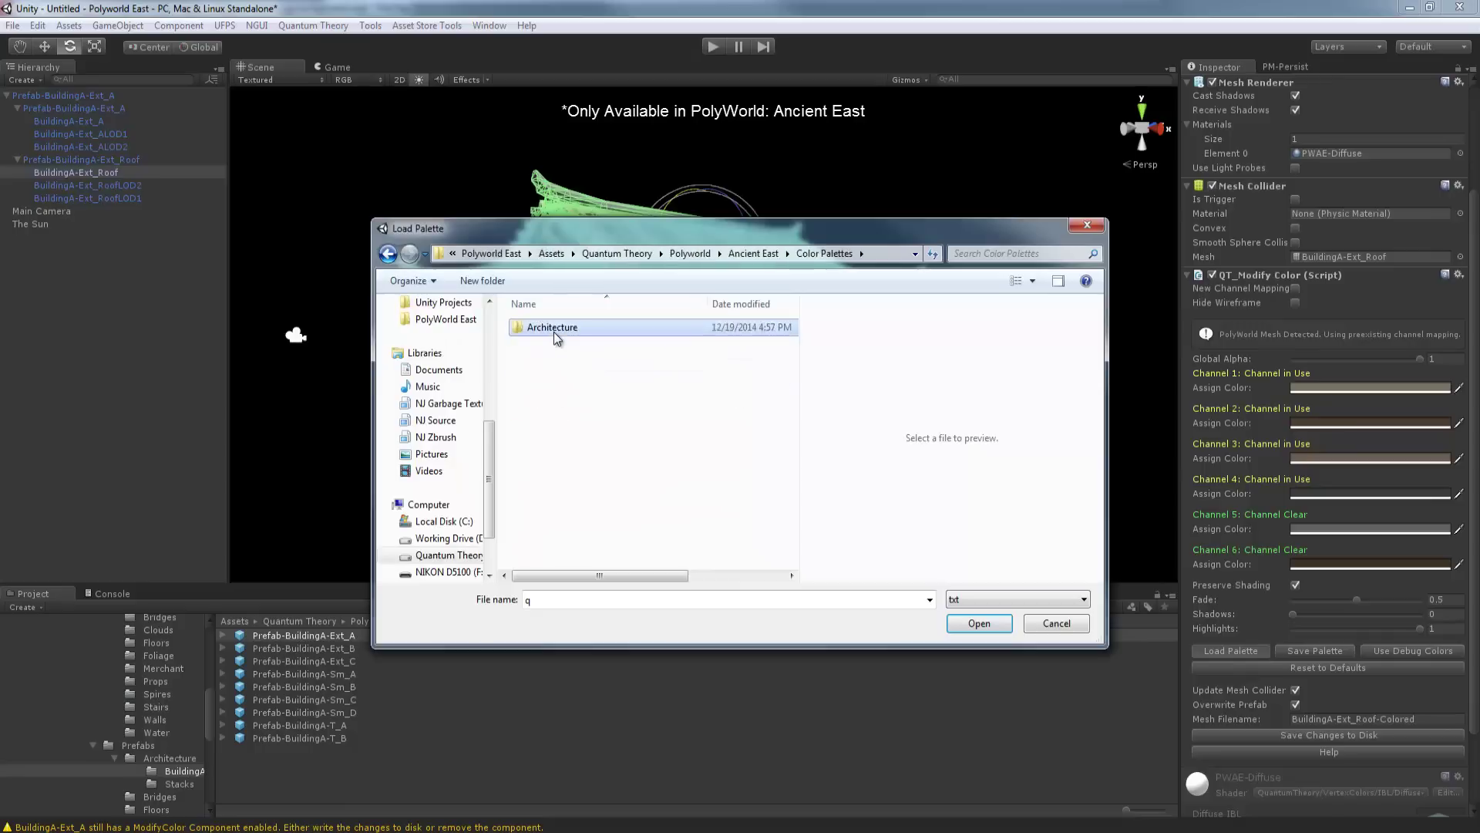
double_click(554, 332)
left_click(611, 377)
left_click(956, 618)
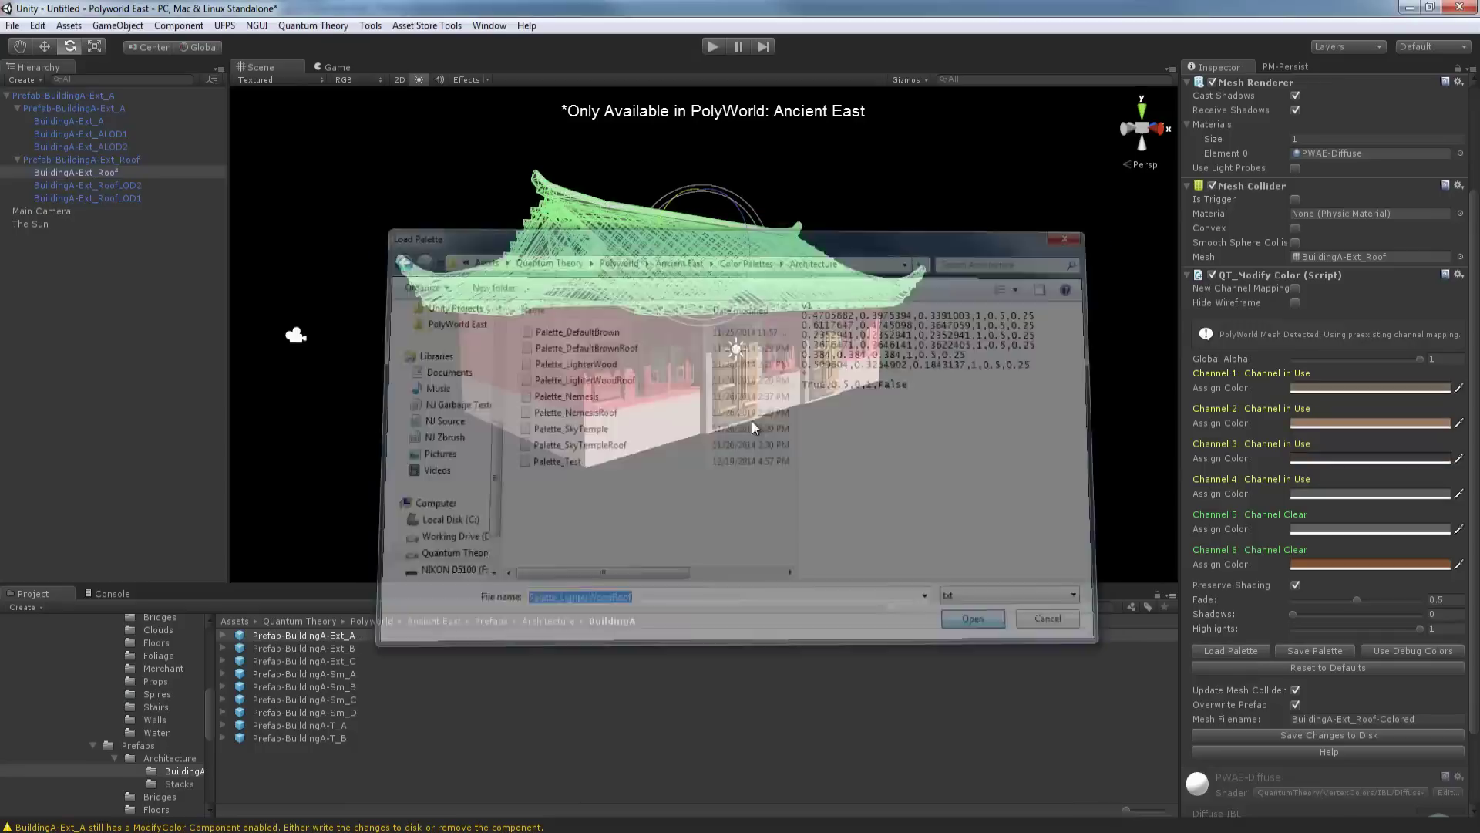
- Tick Hide Wireframe on the roof and reselect the whole building prefab
left_click(1212, 185)
left_click(868, 416, "shift")
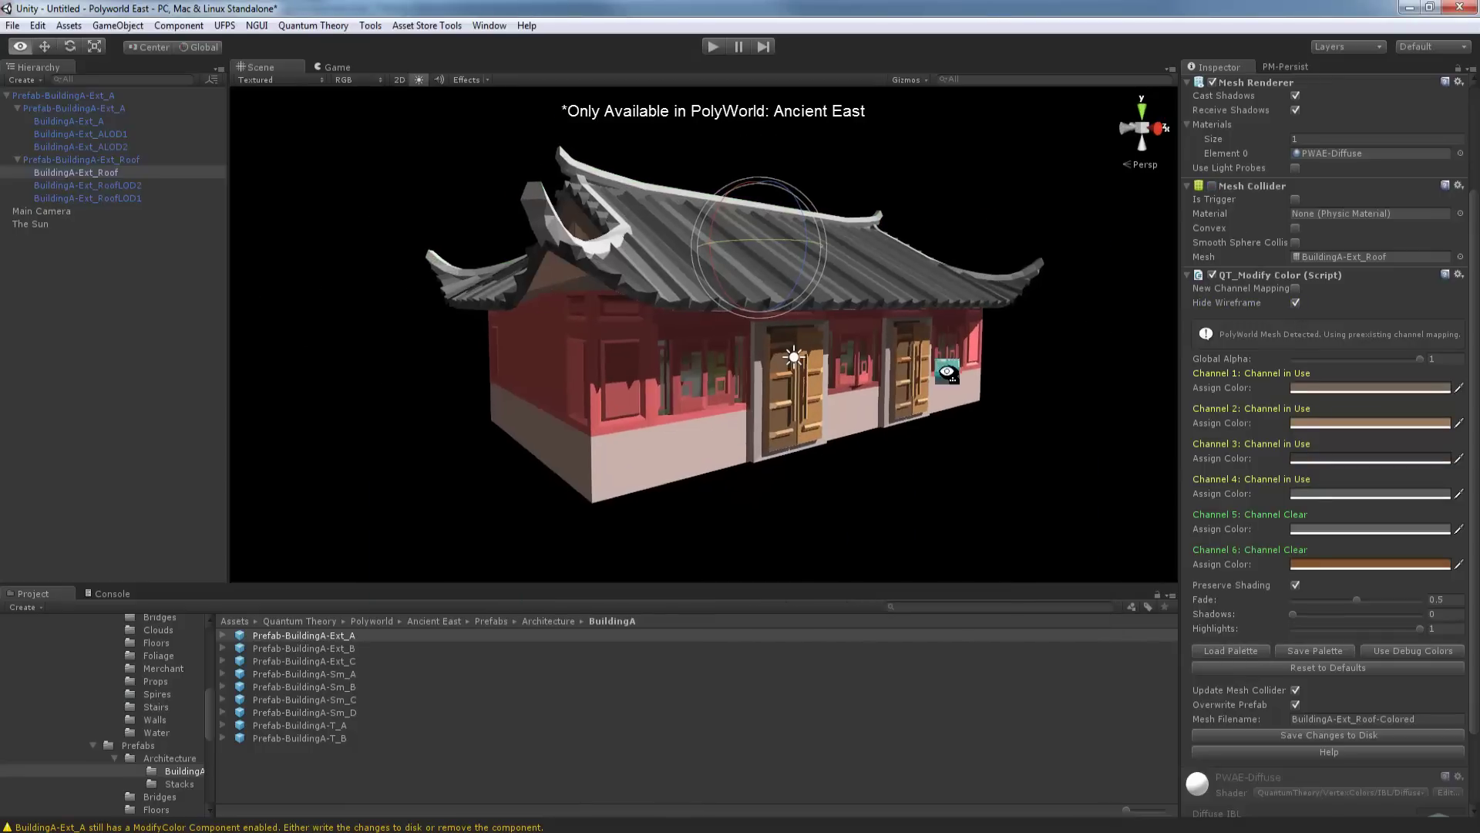
left_click(856, 430)
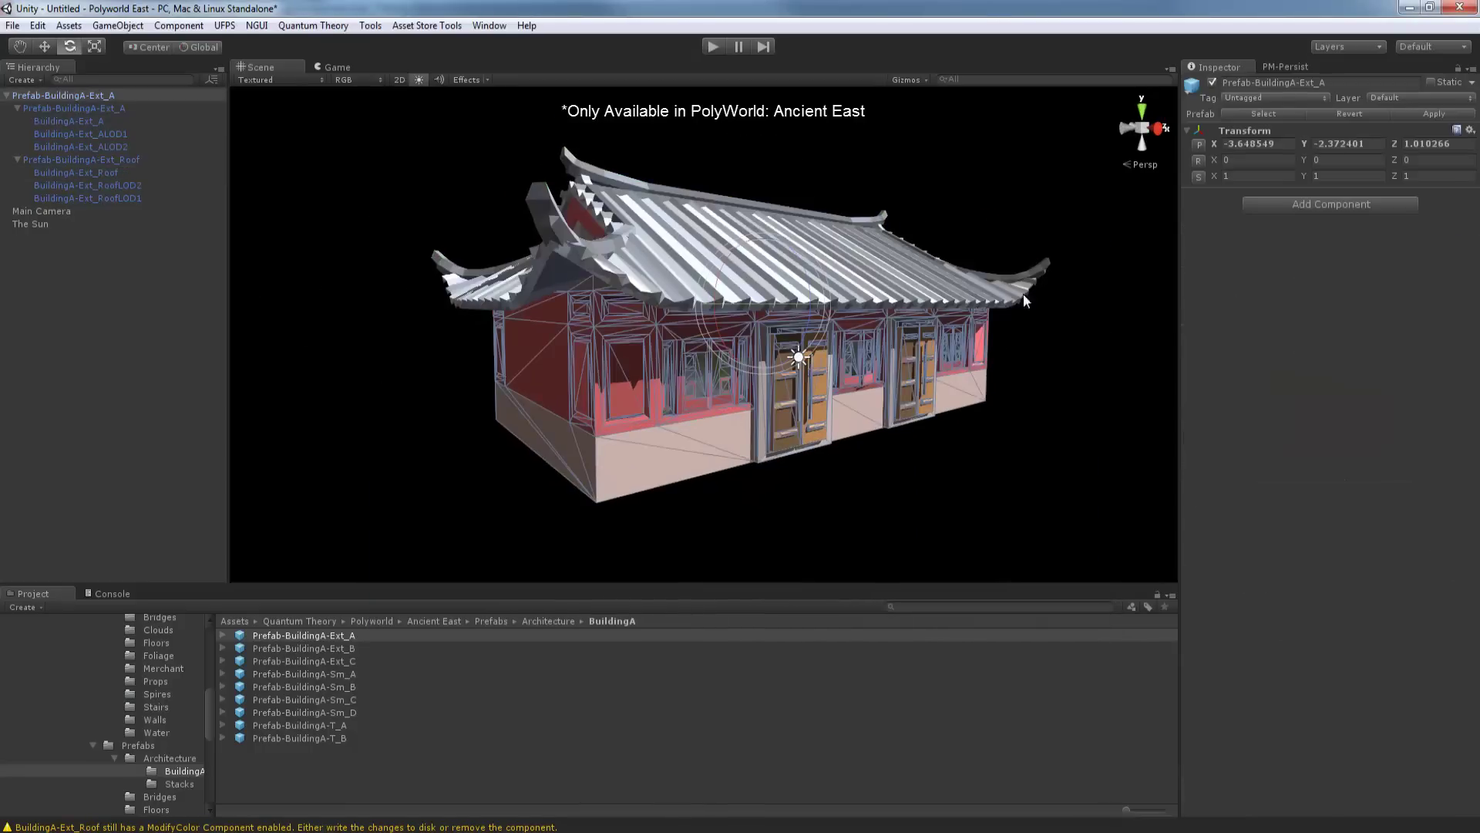
- Save the walls as the new prefab Prefab-BuildingA-Ext_ABrownish in the Architecture folder, without overwriting the original
left_click(69, 121)
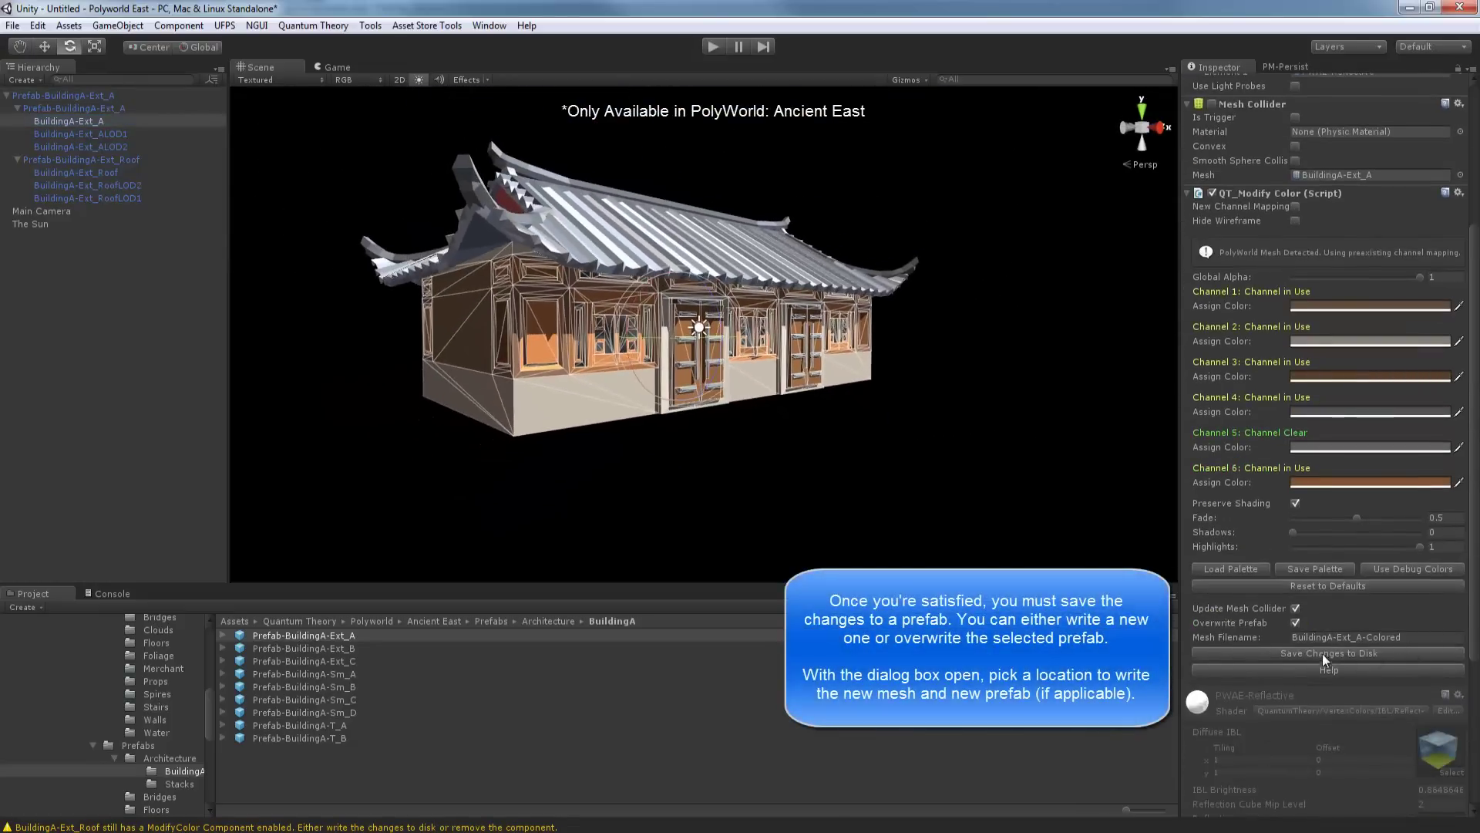
left_click(1296, 623)
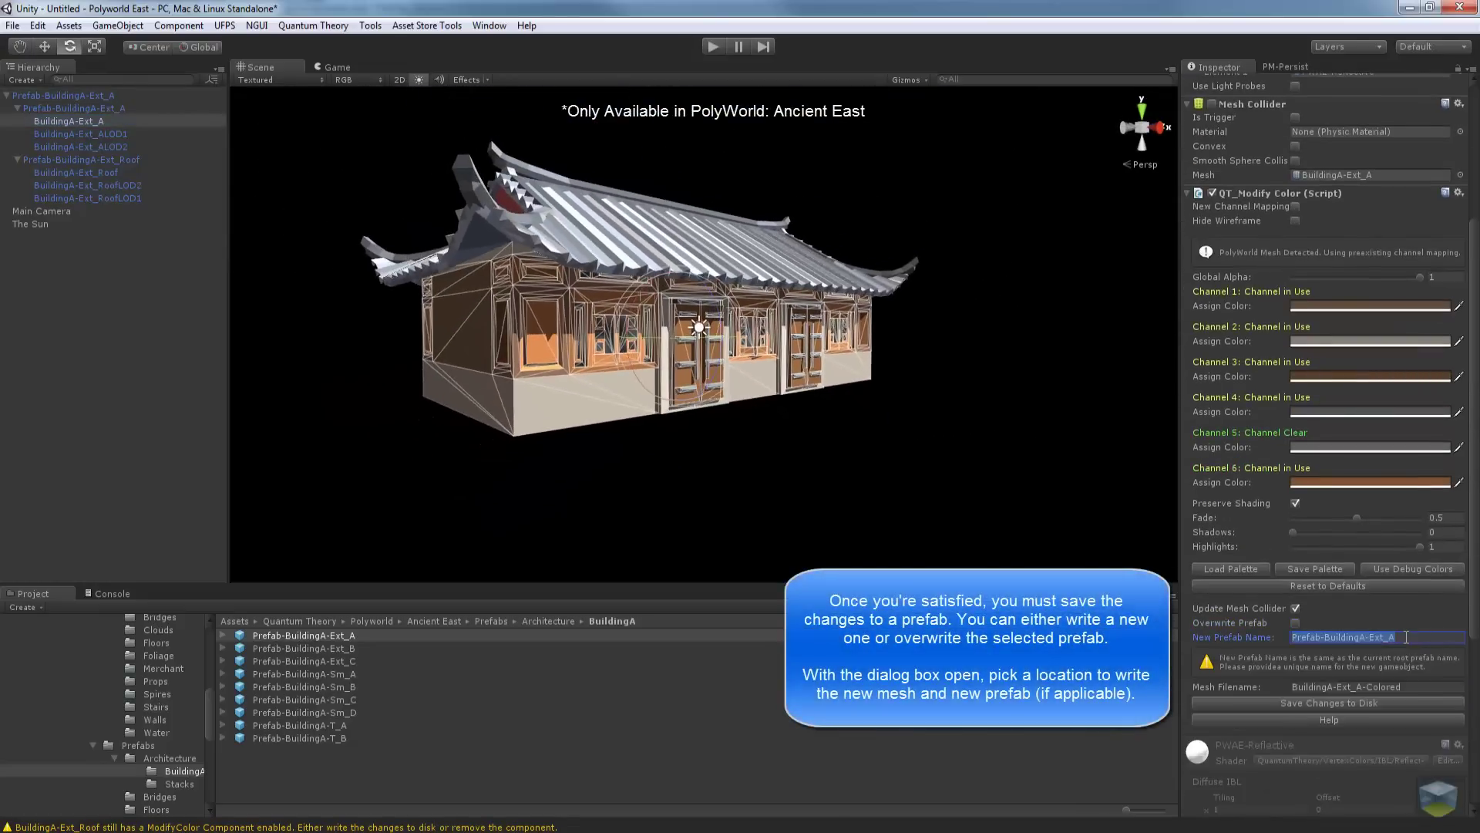
type("BRo")
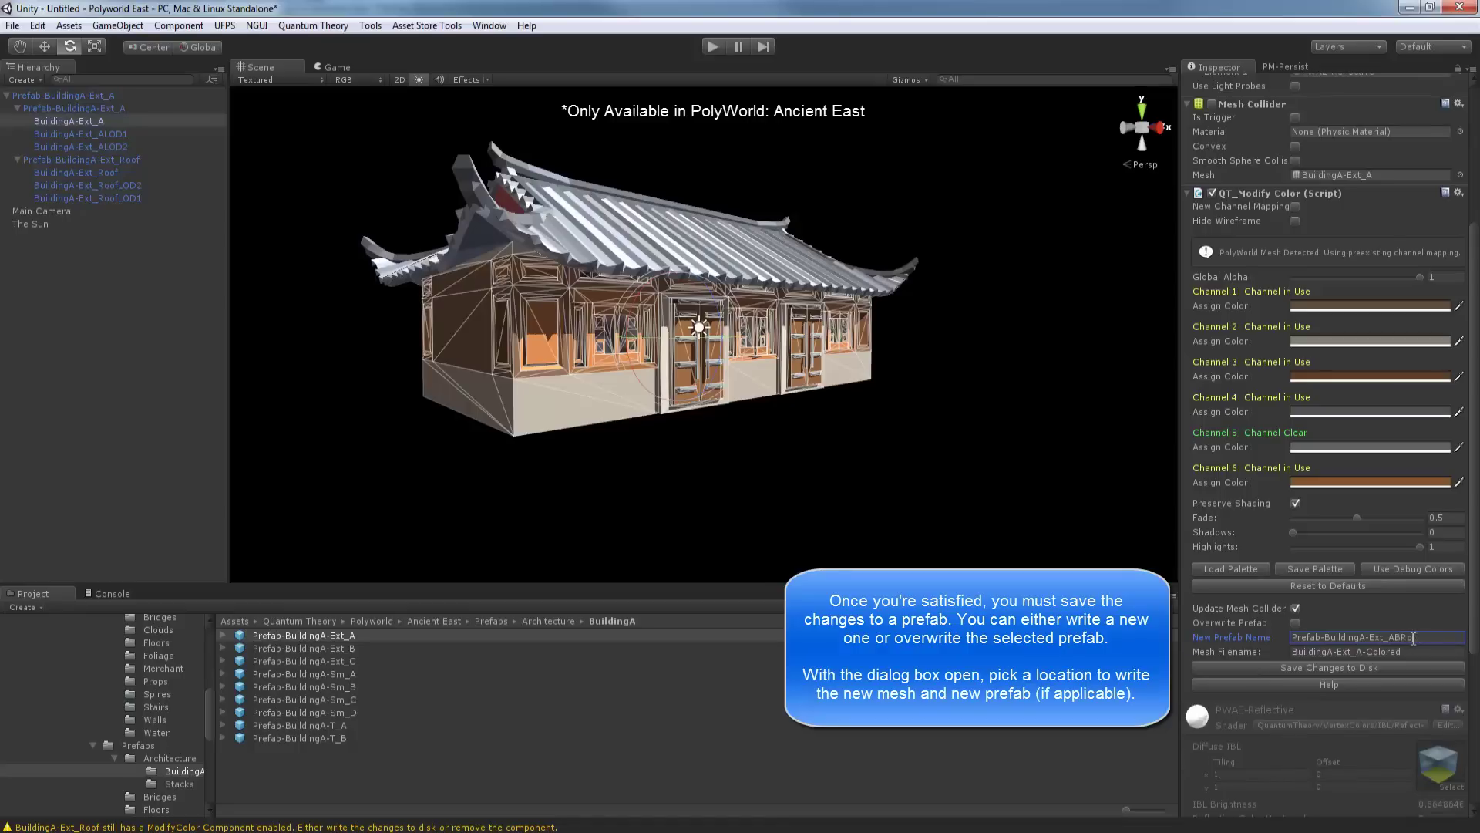
key("BackSpace")
key("BackSpace")
left_click(1331, 669)
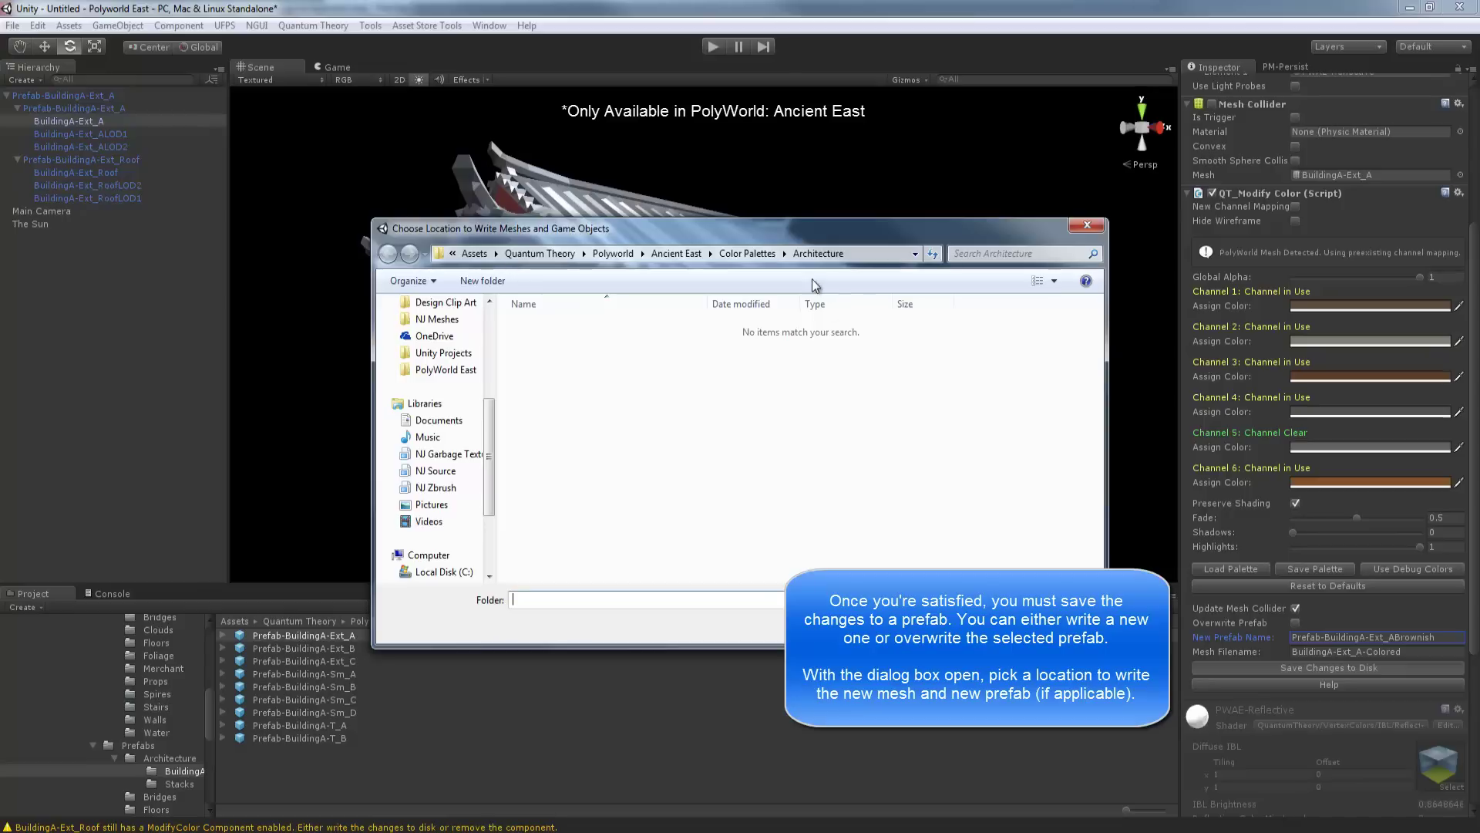
left_click(995, 626)
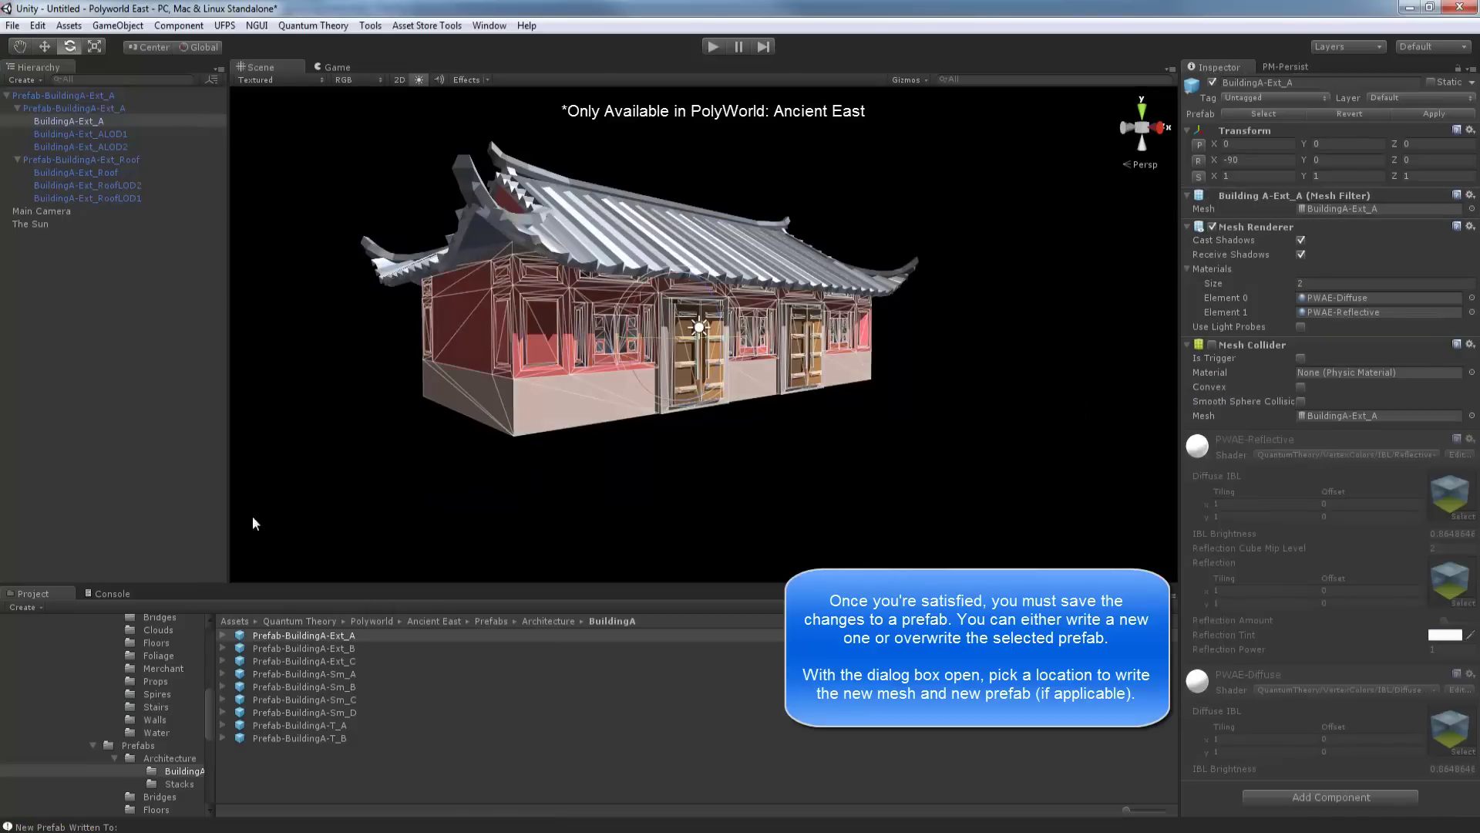
- Drag Prefab-BuildingA-Ext_ABrownish from the Architecture folder into the scene and select its roof
scroll(206, 730, "up", 3)
scroll(210, 698, "up", 3)
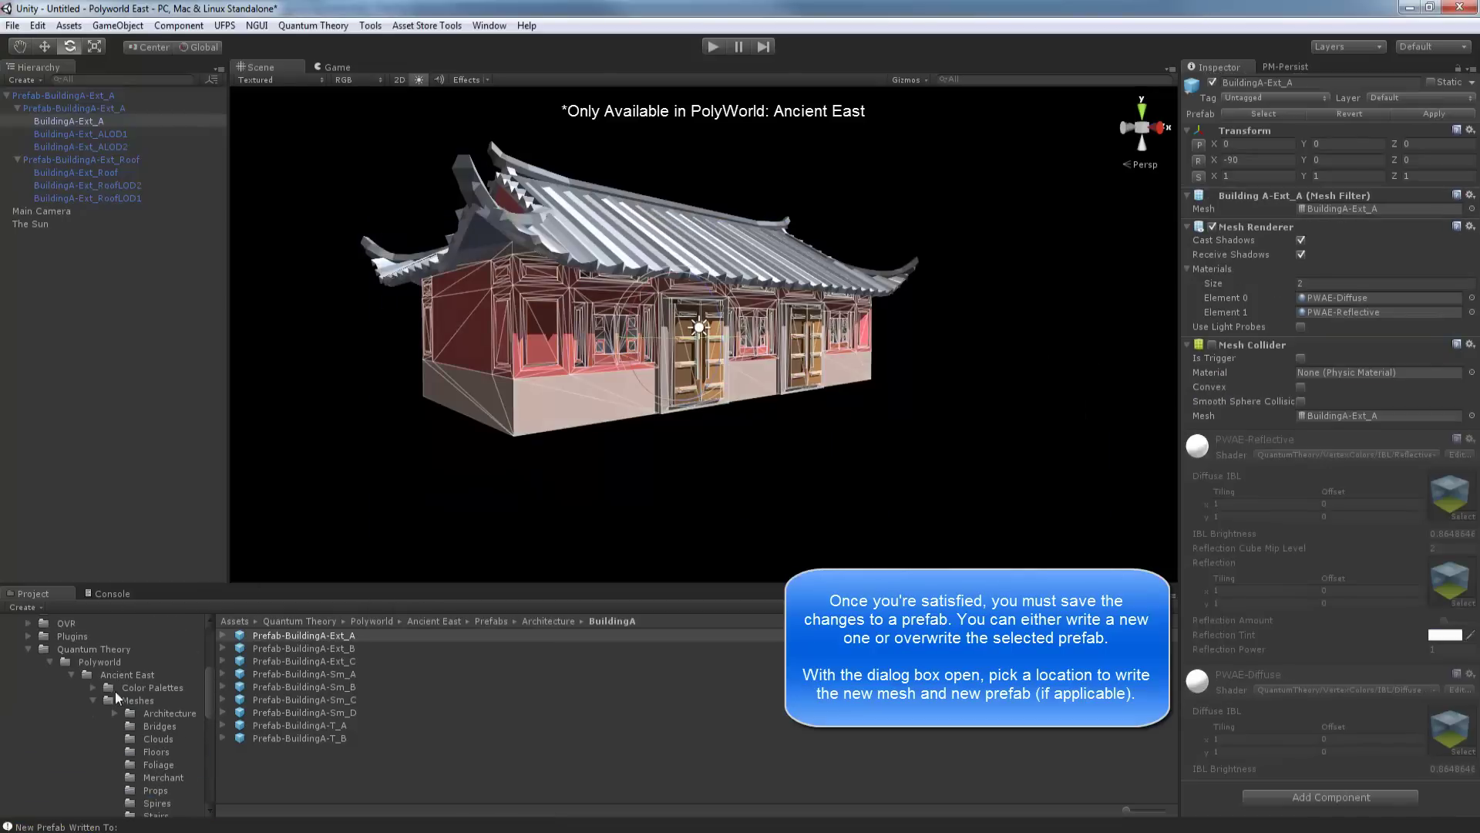
left_click(112, 700)
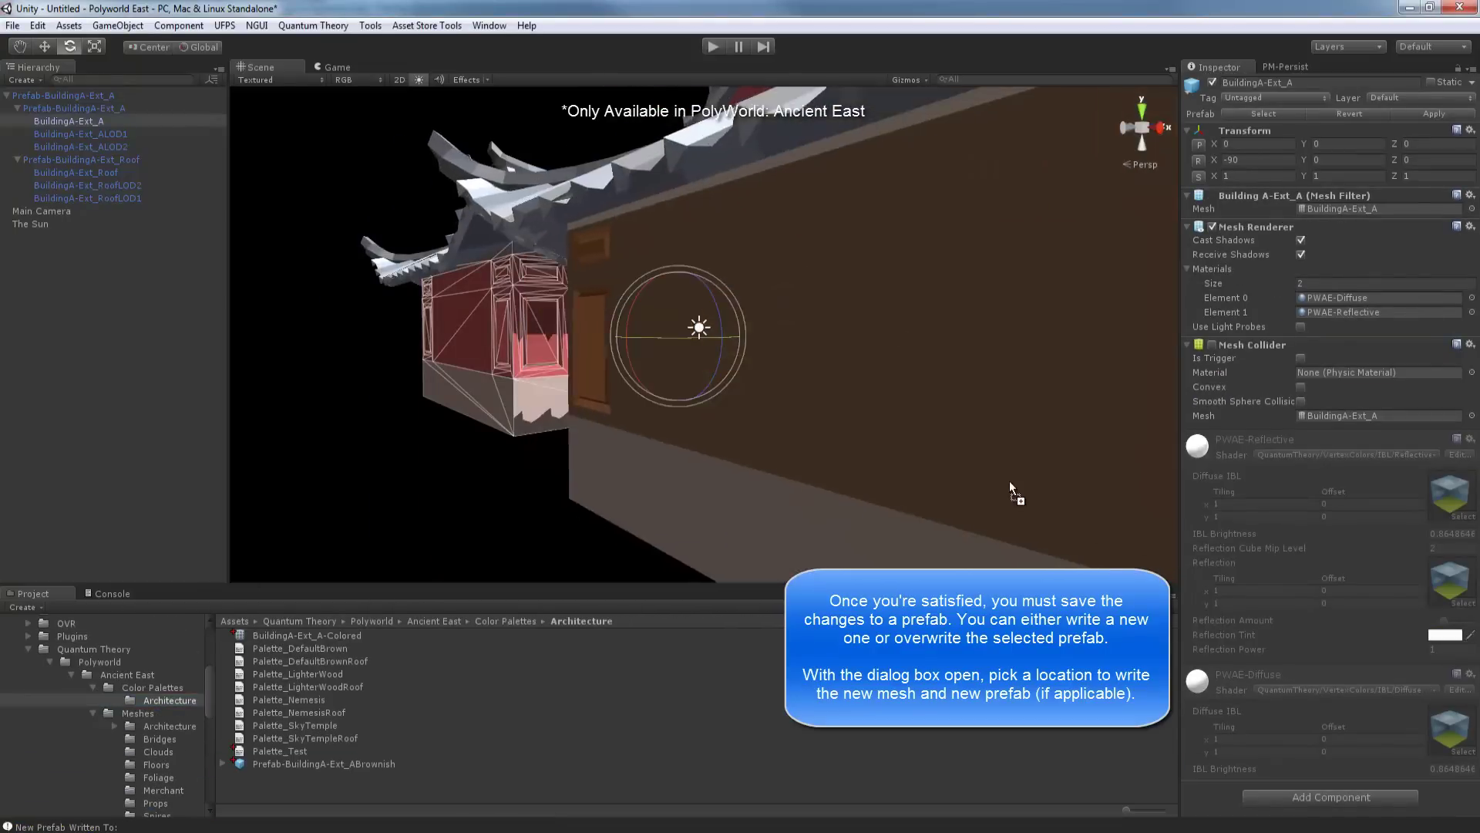
mouse_move(299, 771)
left_mouse_down()
mouse_move(995, 479)
mouse_move(798, 441)
mouse_move(525, 450)
mouse_move(948, 428)
left_mouse_up()
left_click(764, 249)
left_click(779, 245)
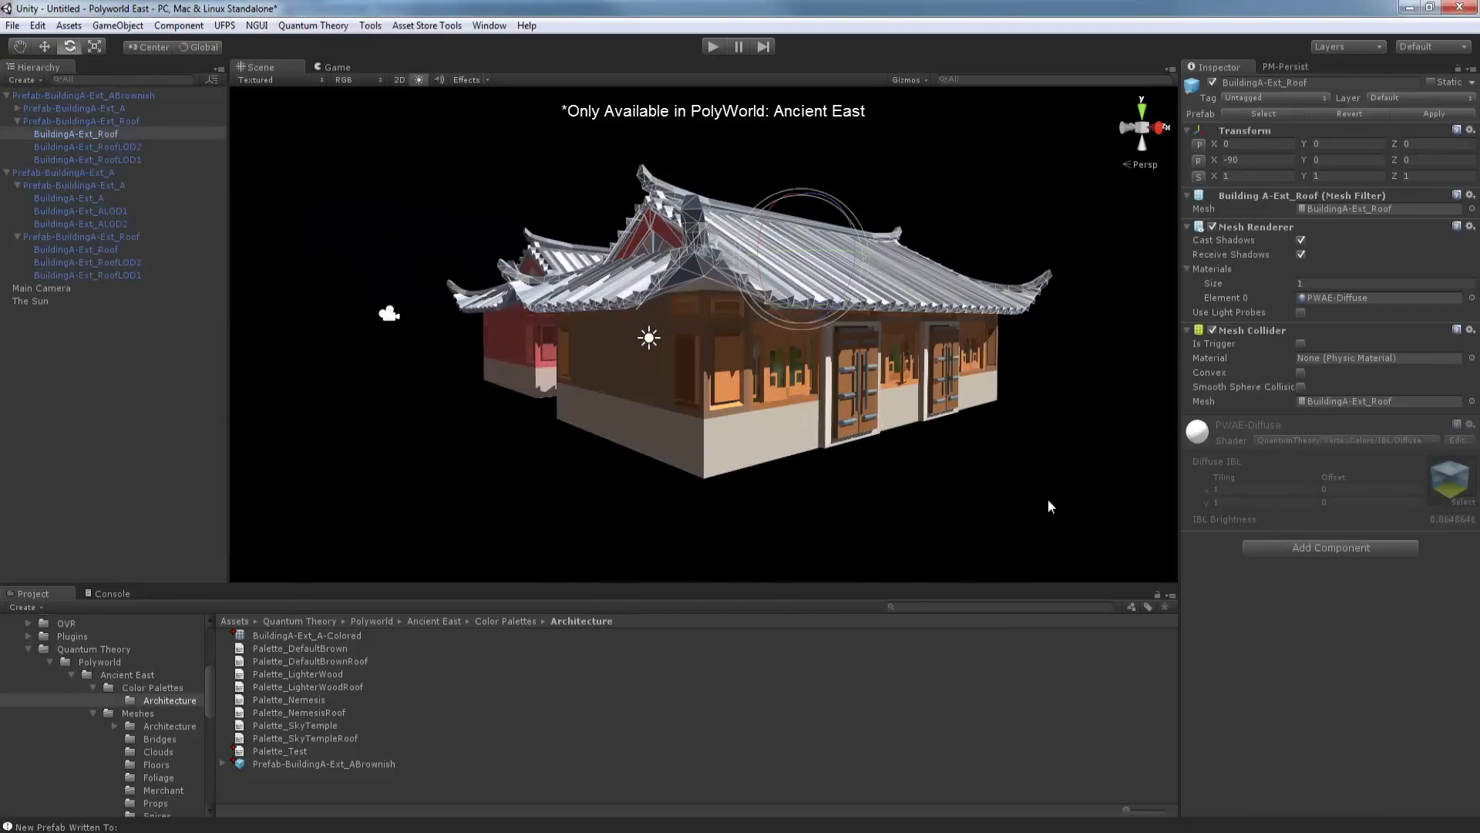
- Add QT_Modify Color to the new roof and load Palette_LighterWoodRoof from the Architecture palettes
key("ctrl+shift+m")
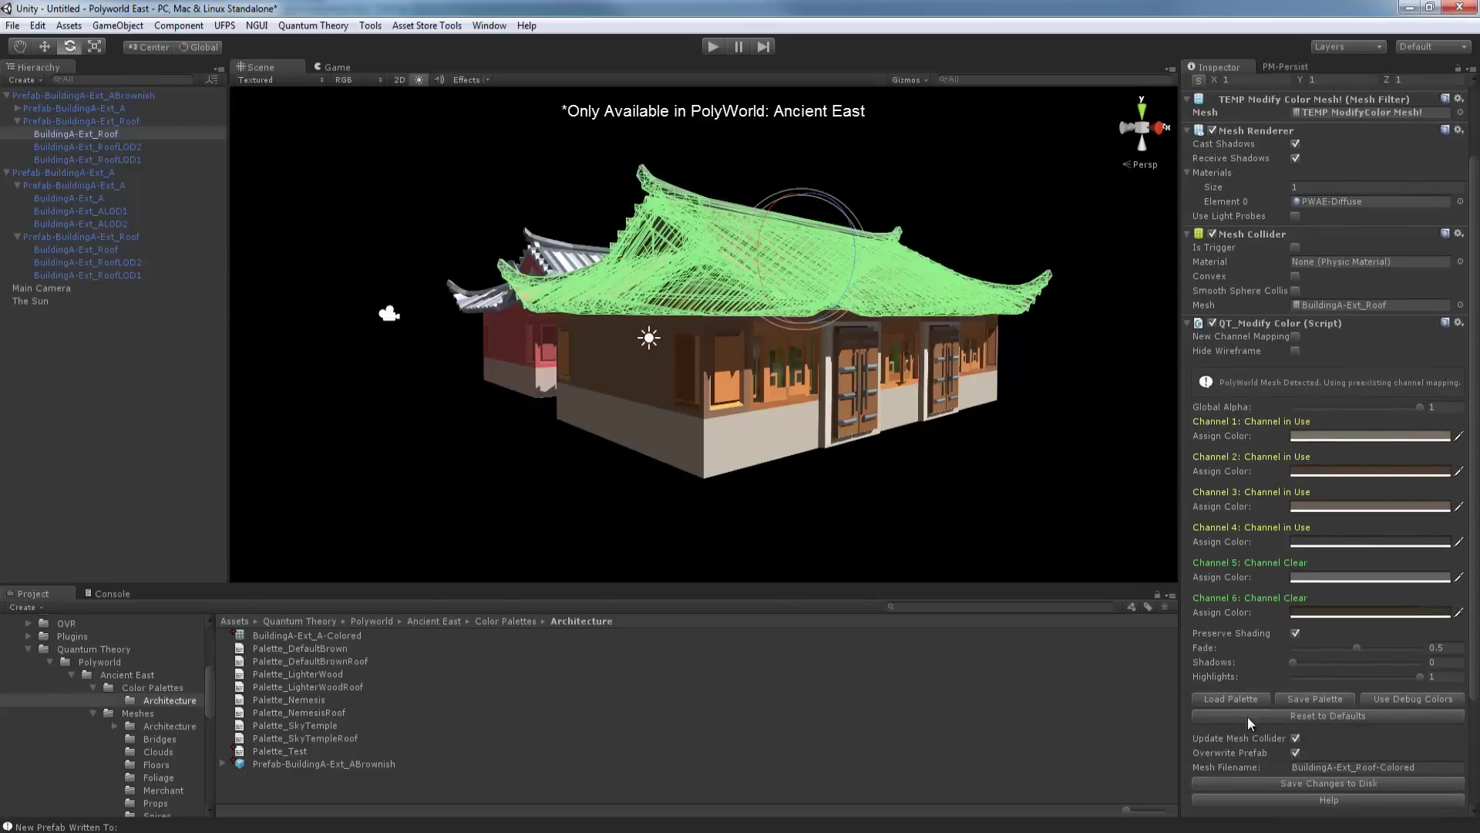
left_click(1241, 699)
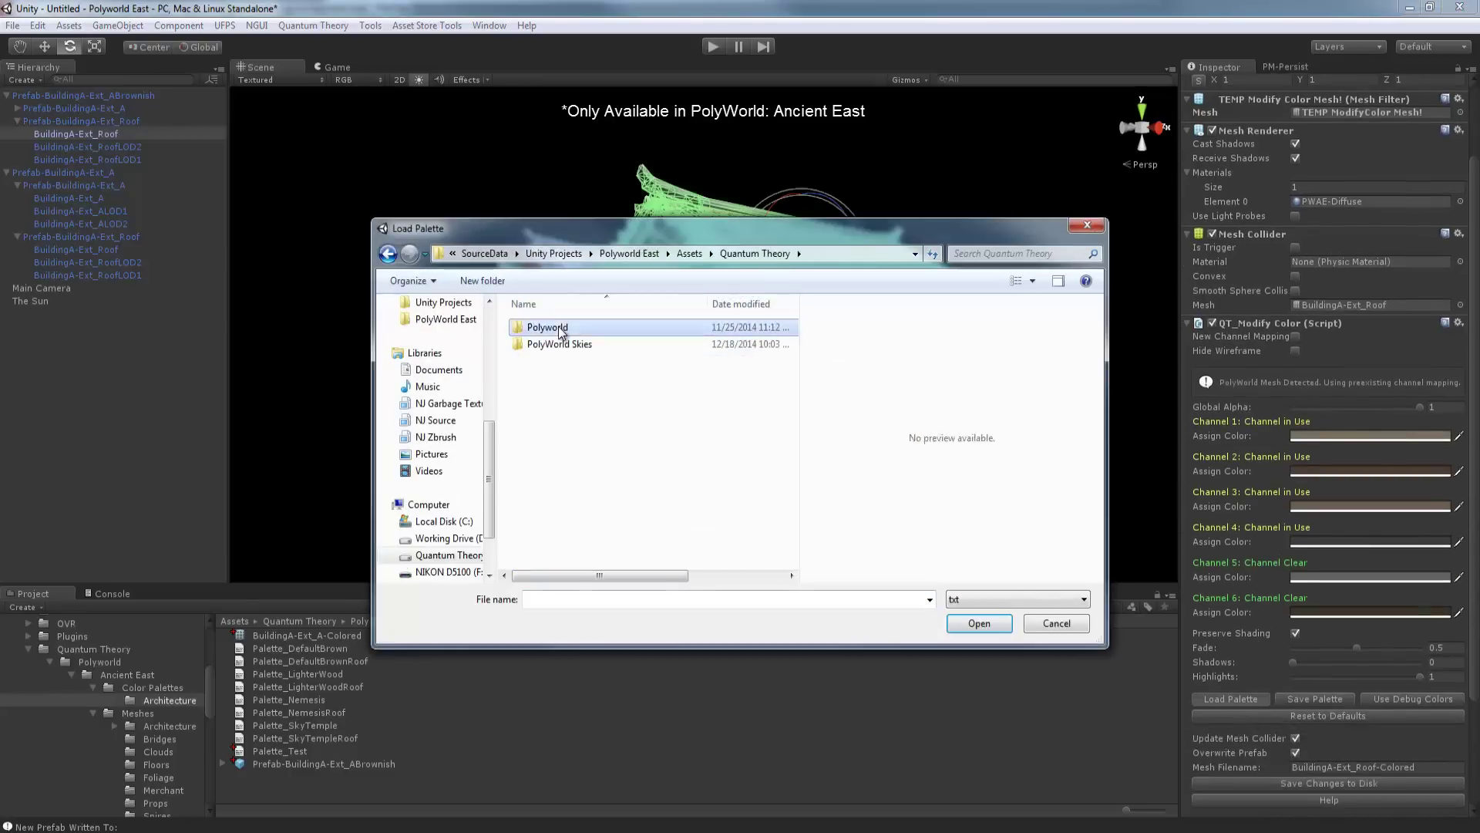
double_click(558, 327)
double_click(558, 327)
left_click(579, 377)
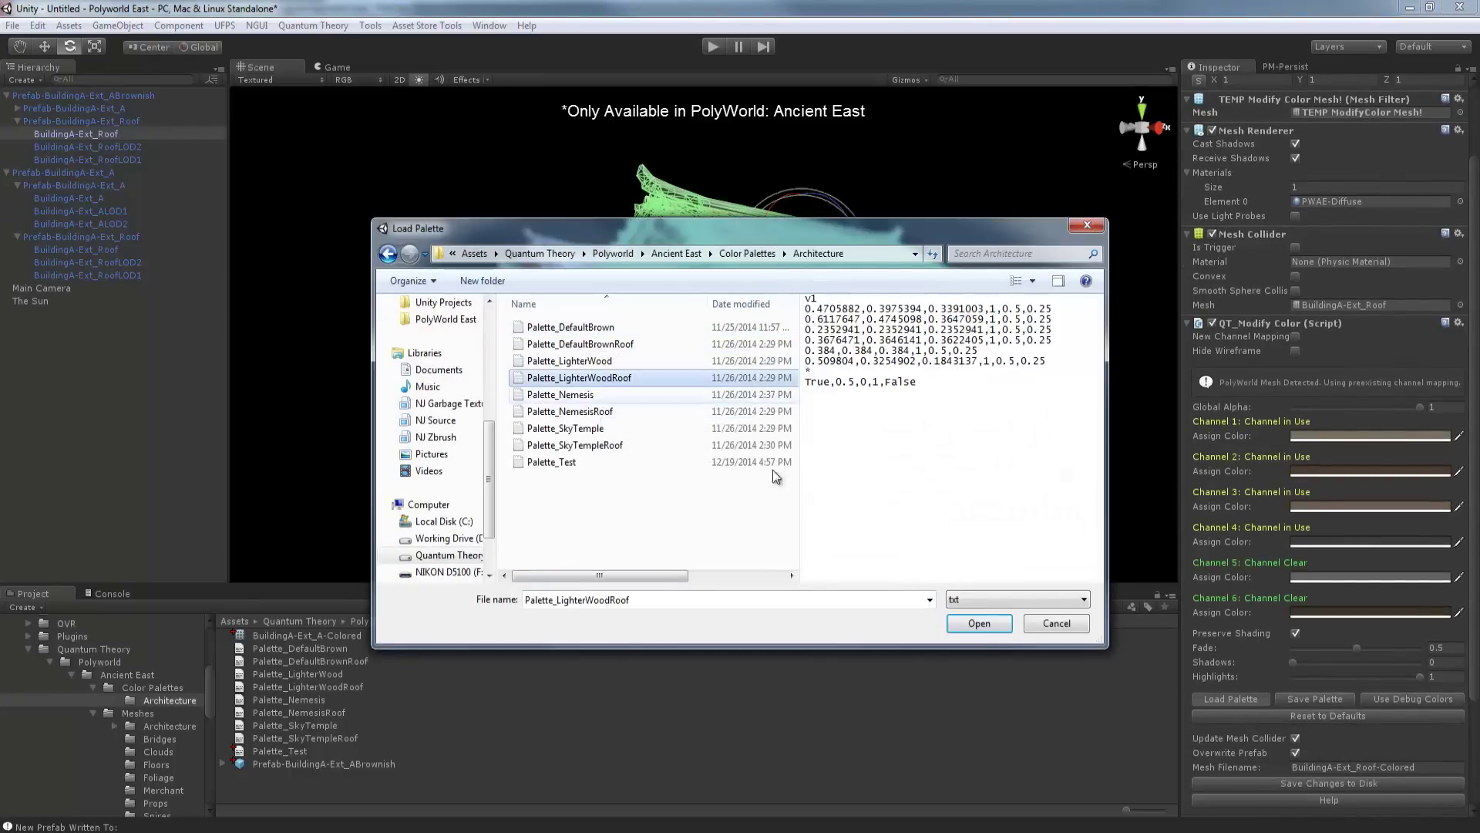
left_click(979, 624)
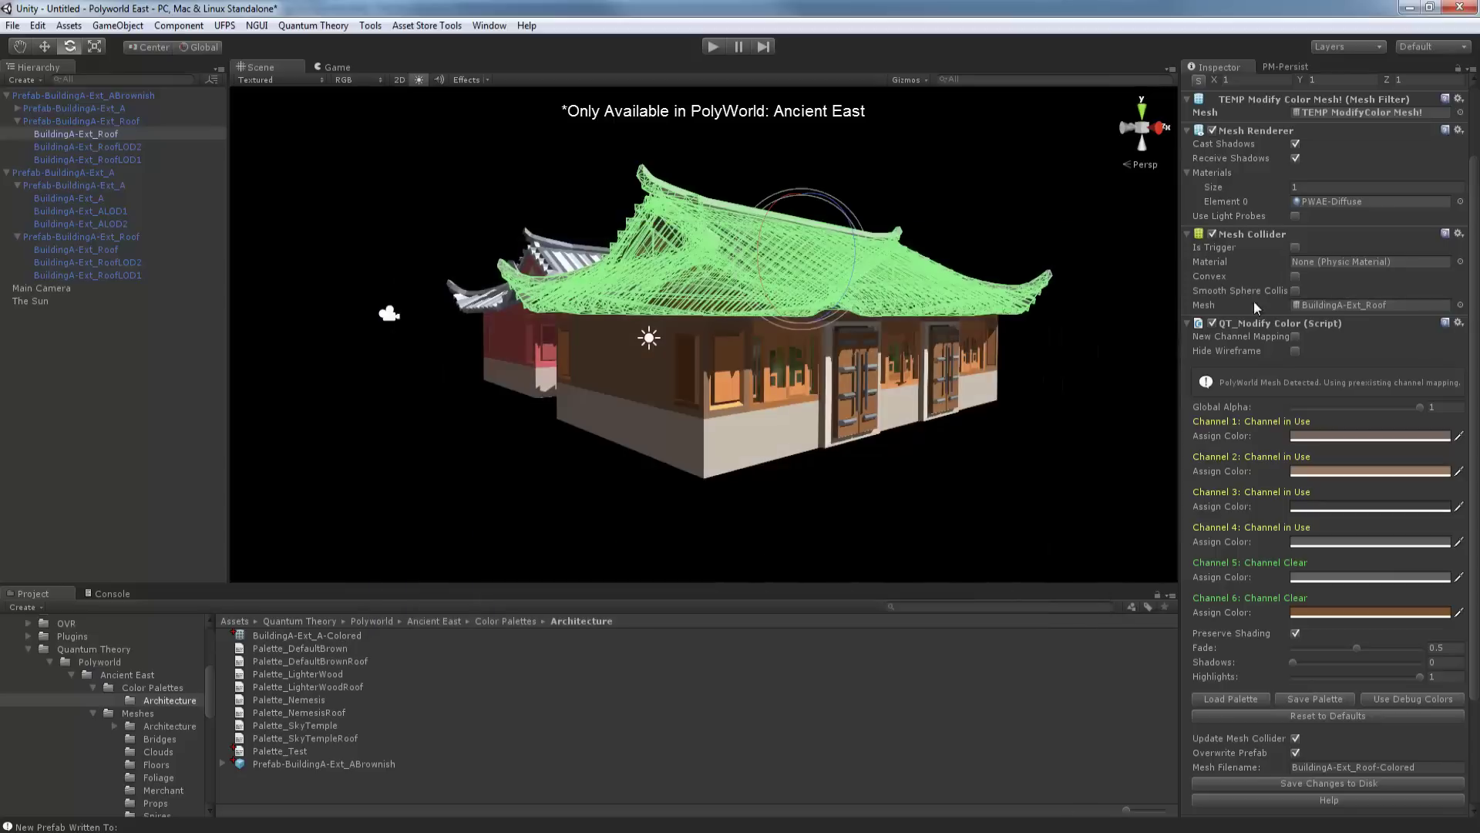
- Hide the roof wireframe and save it to disk as the BuildingA-Ext_Roof-Colored mesh
mouse_move(783, 339)
left_mouse_down("alt")
mouse_move(953, 337)
mouse_move(1041, 363)
left_mouse_up("alt")
left_click(1295, 352)
scroll(1260, 733, "down", 3)
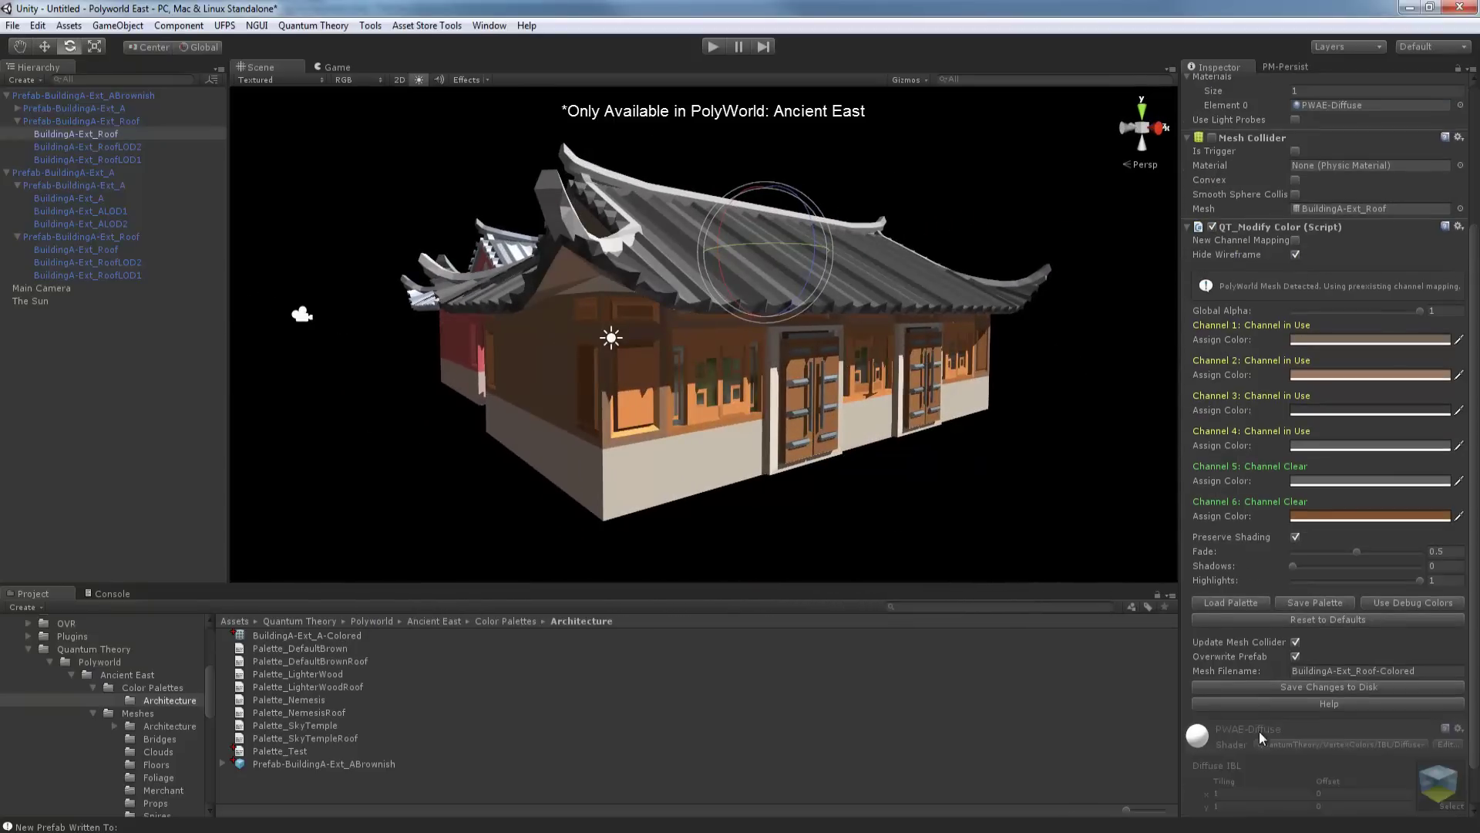
left_click(1344, 688)
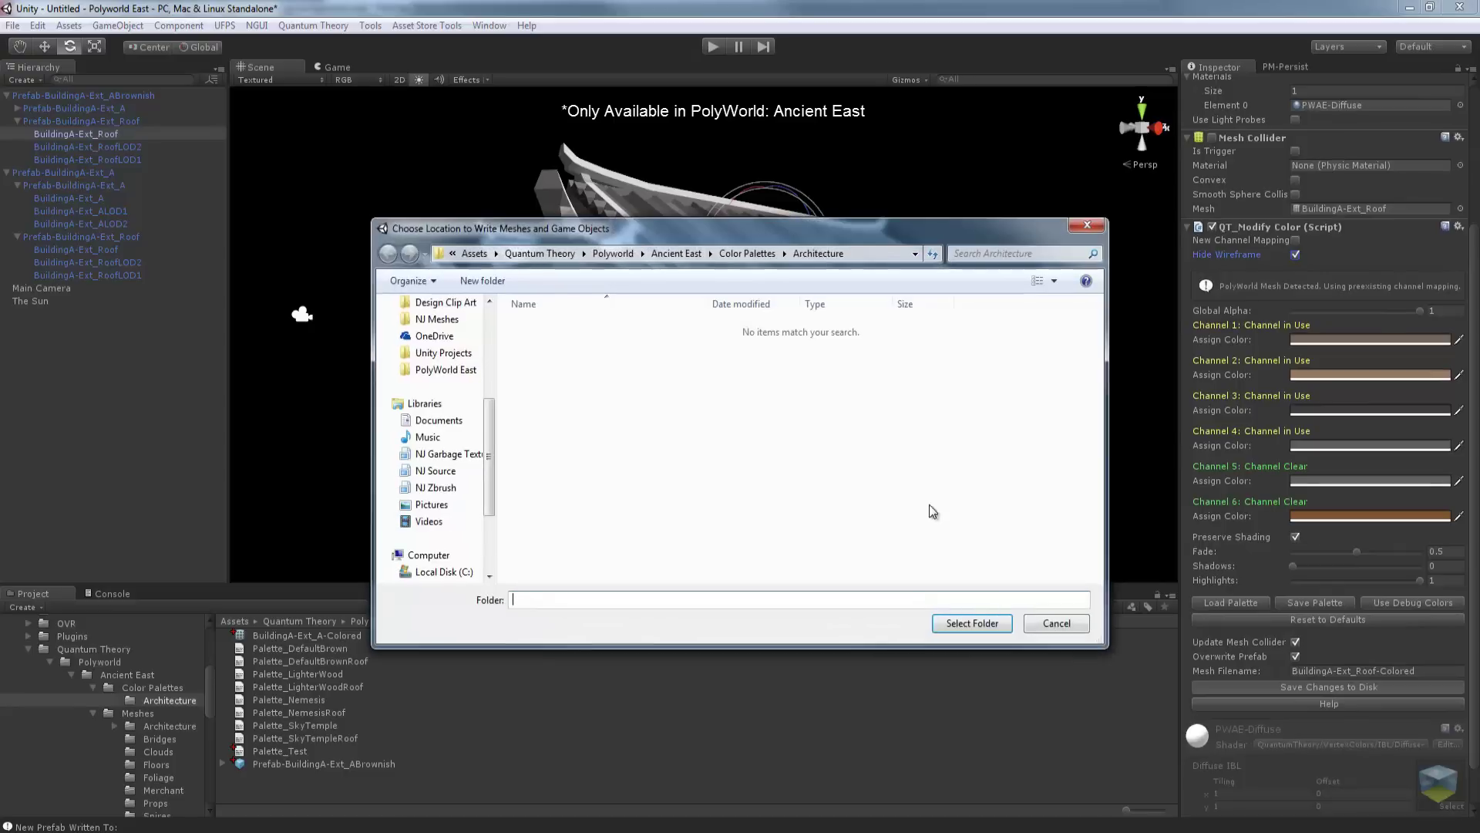
left_click(971, 623)
- Select the Prefab-BuildingA-Ext_ABrownish building and use the Move tool to drag it toward the camera
left_click(785, 483)
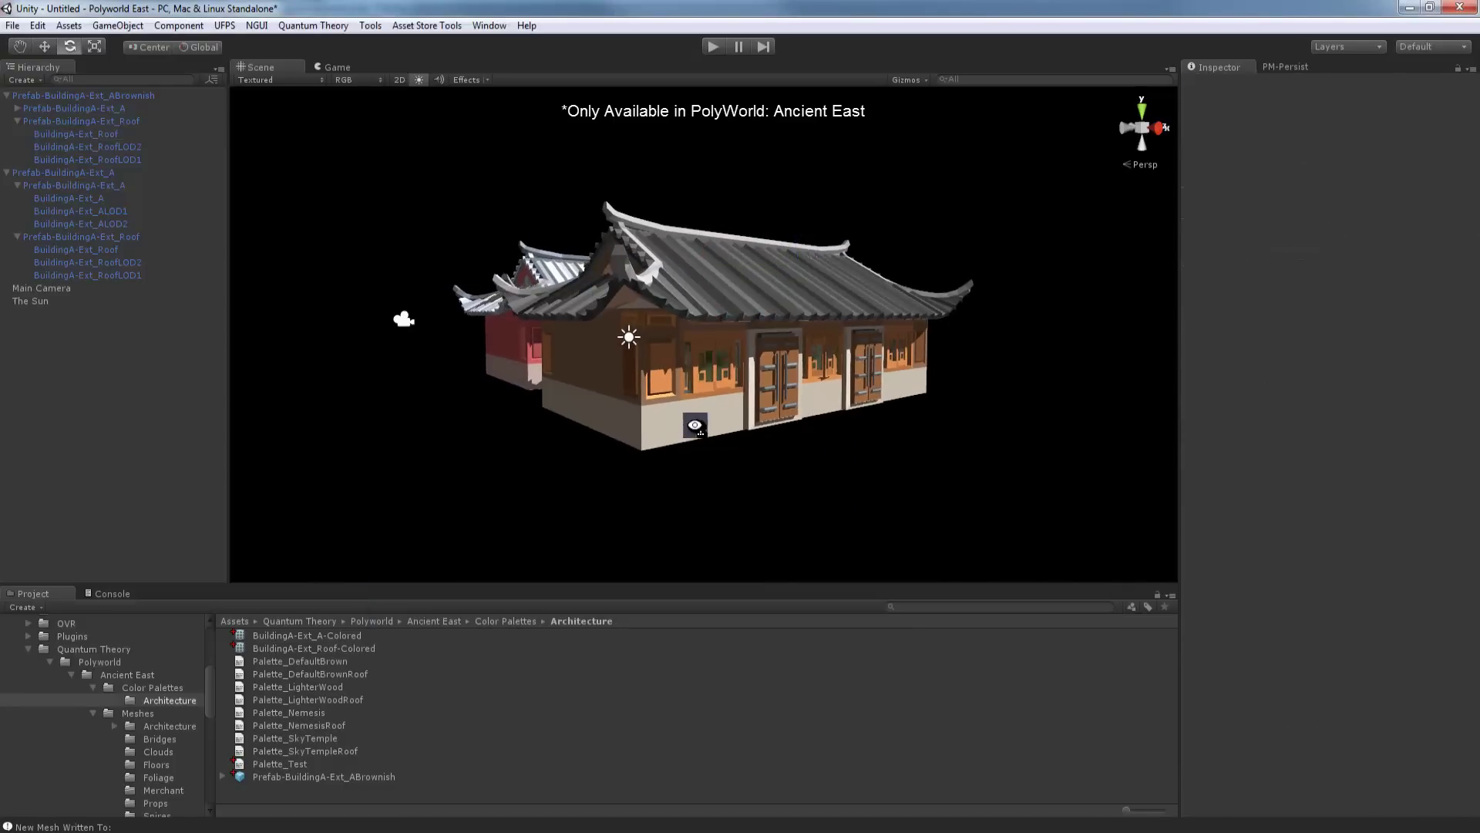
left_click_drag(747, 419, 856, 422, "alt")
left_click(856, 423)
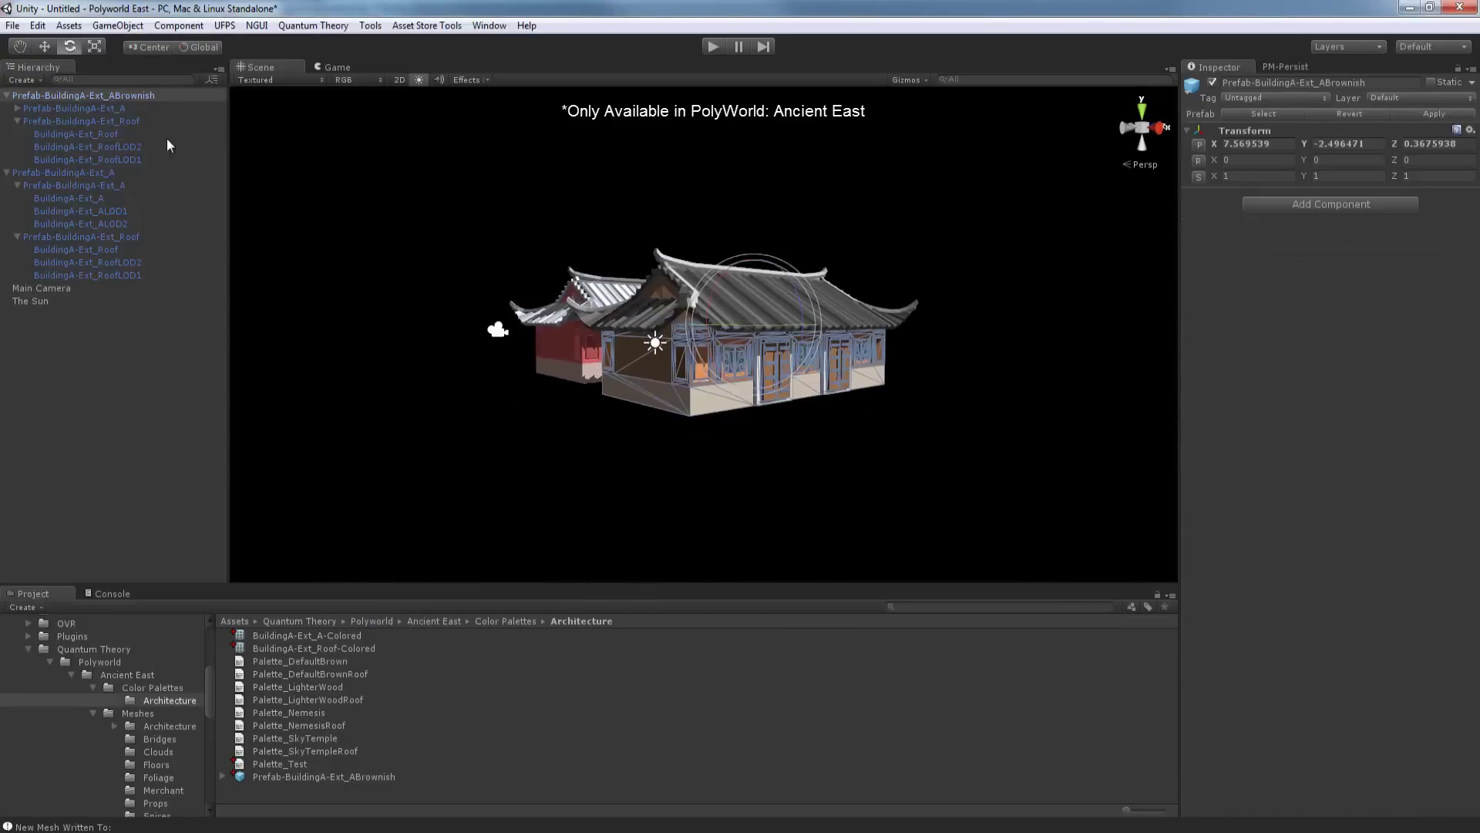
key("w")
mouse_move(761, 282)
left_mouse_down()
mouse_move(464, 145)
mouse_move(498, 244)
mouse_move(680, 334)
mouse_move(699, 426)
mouse_move(771, 389)
mouse_move(684, 455)
left_mouse_up()
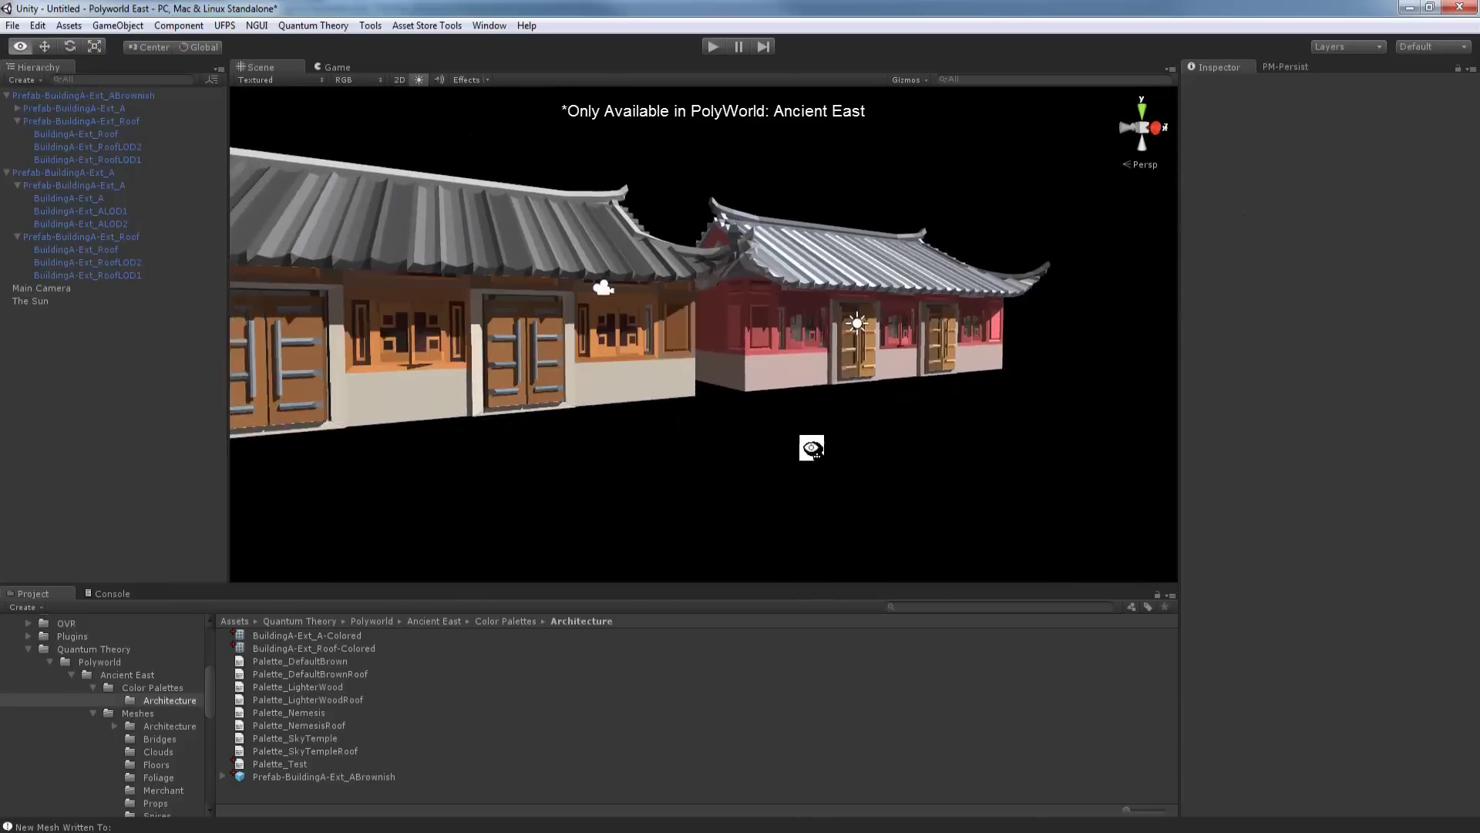